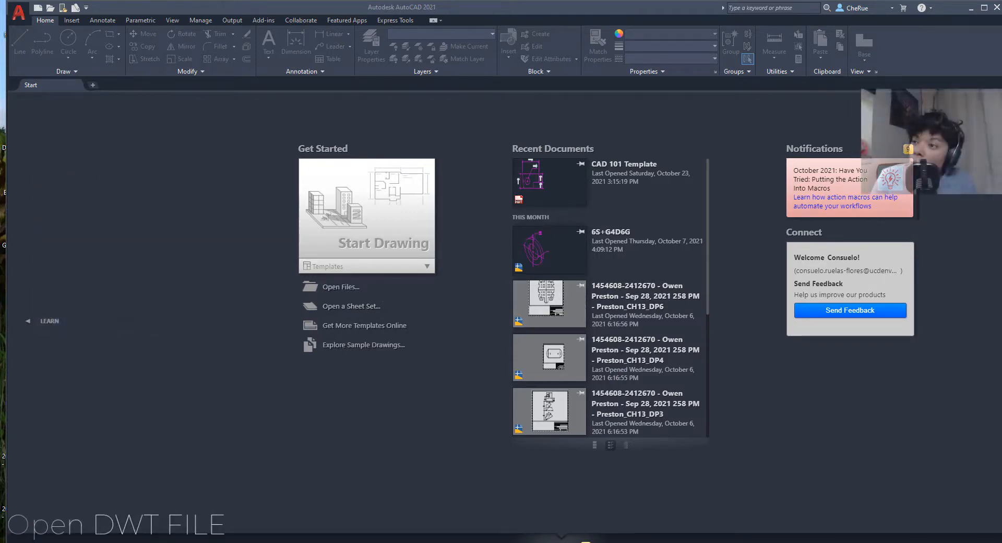
- Browse into the AutoCAD 101 - Templates folder and pick CAD 101 Template
click(391, 270)
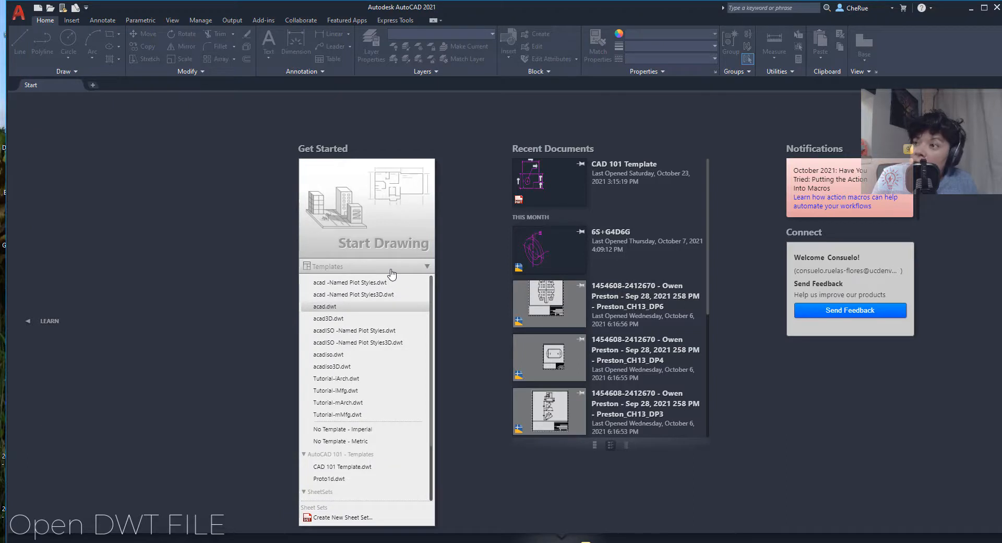
click(391, 268)
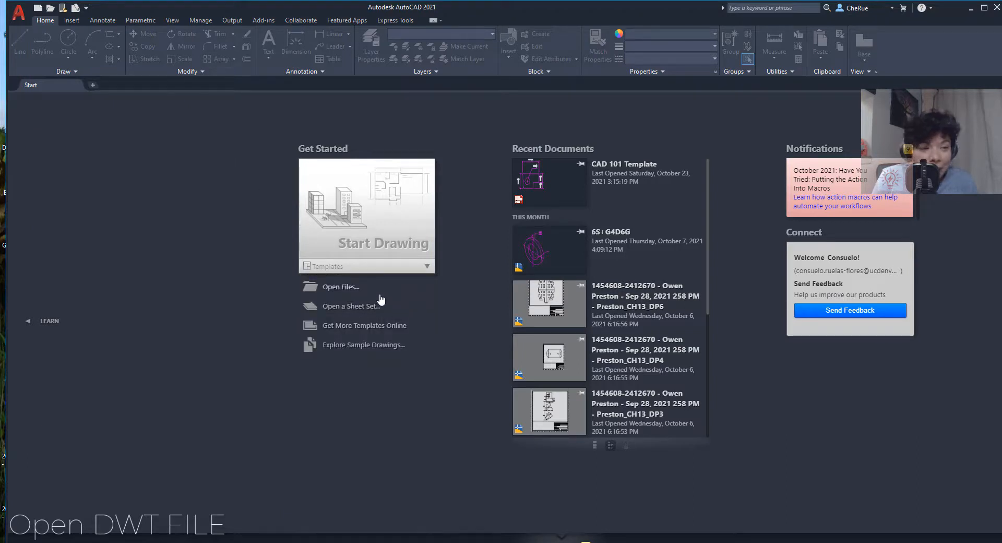
click(354, 288)
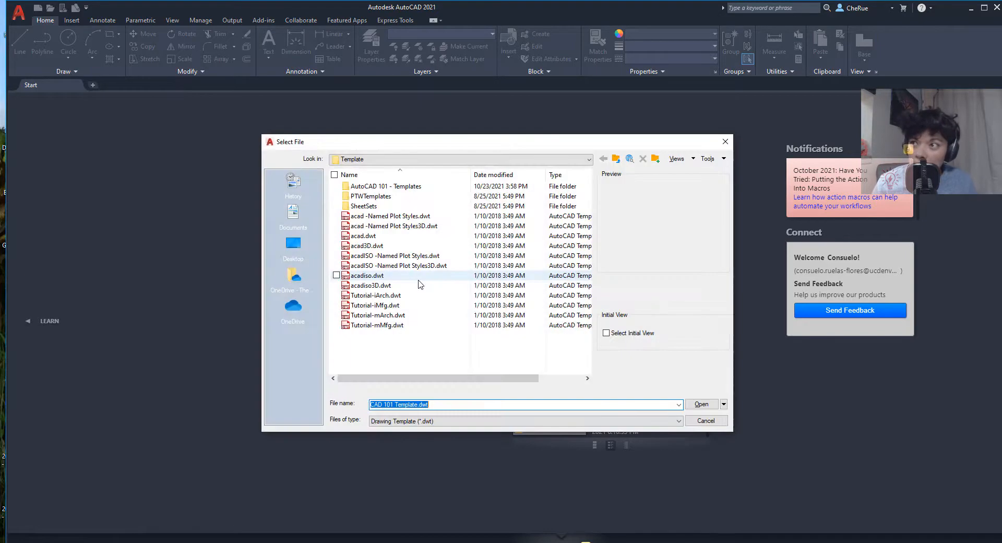
double_click(389, 186)
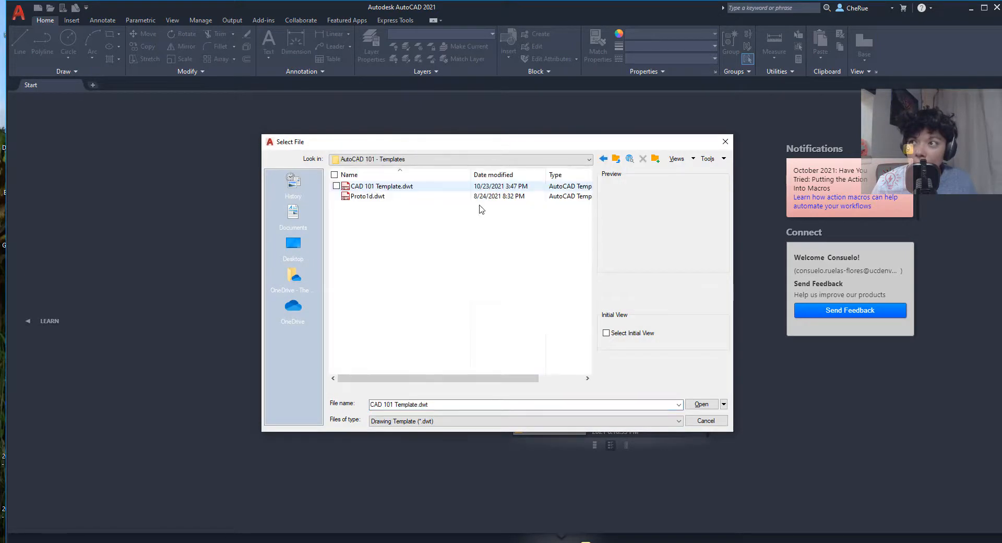
click(405, 186)
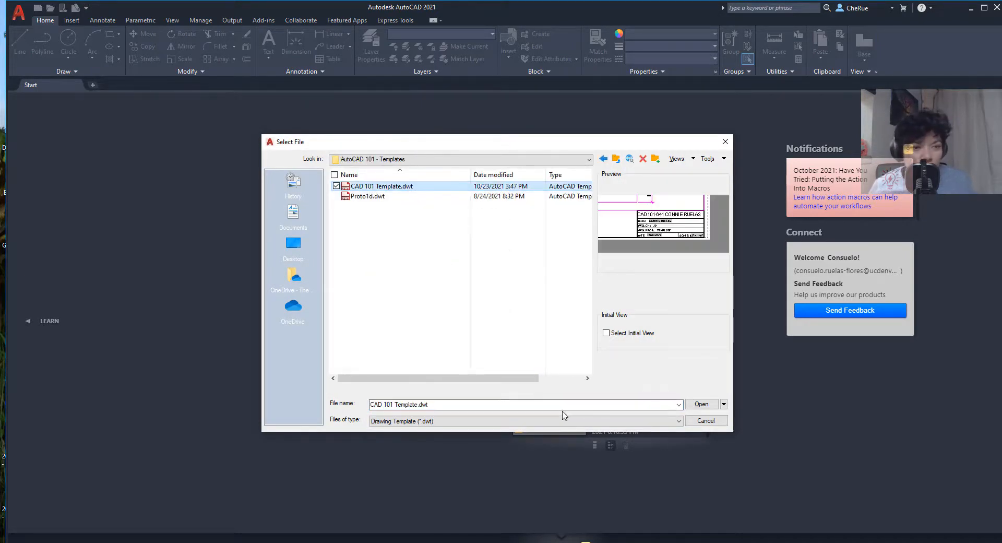
- Filter files to Drawing Template (*.dwt) and select CAD 101 Template.dwt
click(468, 422)
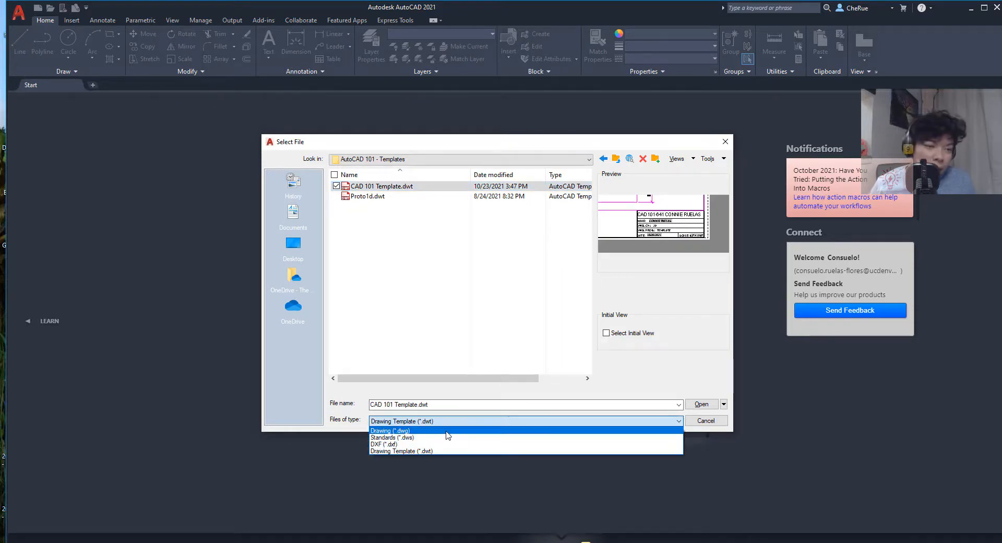
click(459, 431)
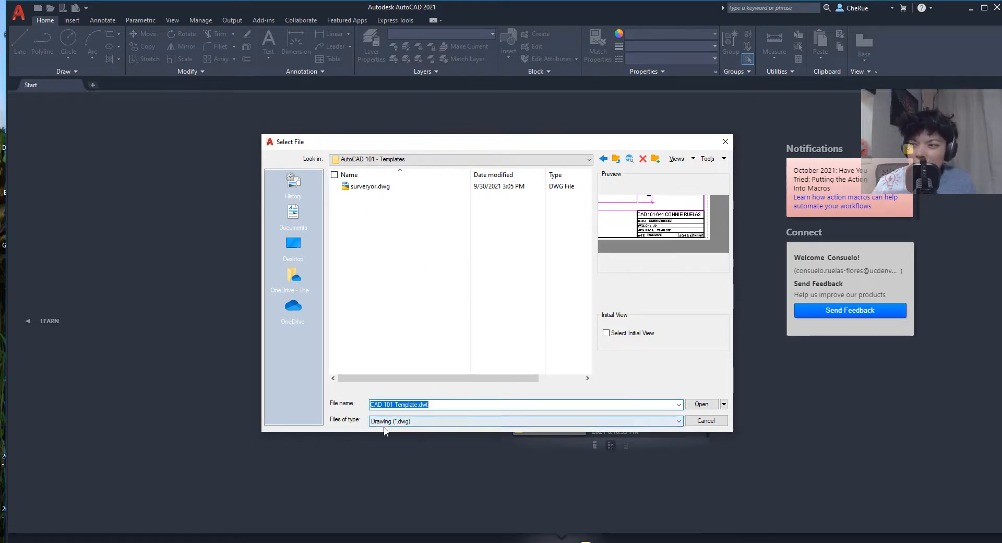
click(406, 421)
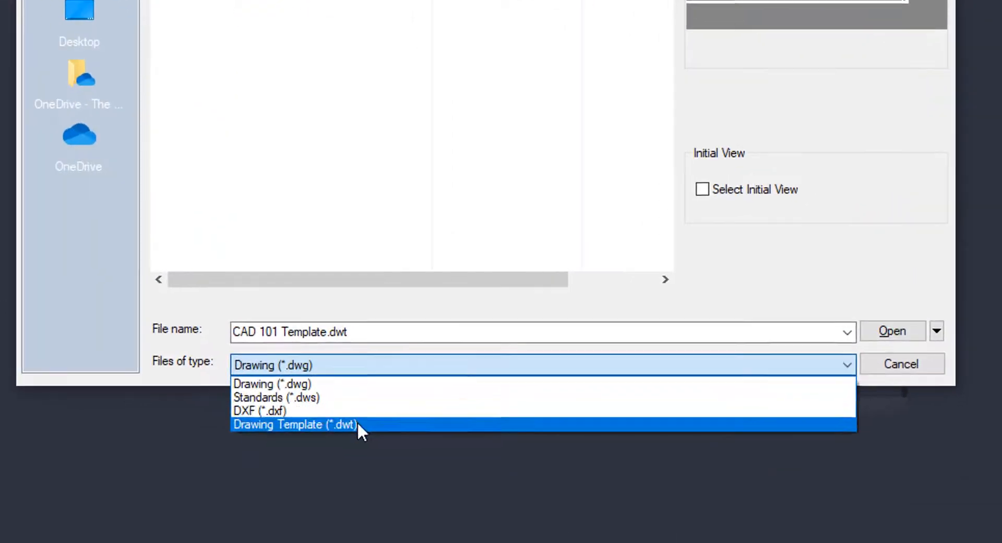
click(405, 441)
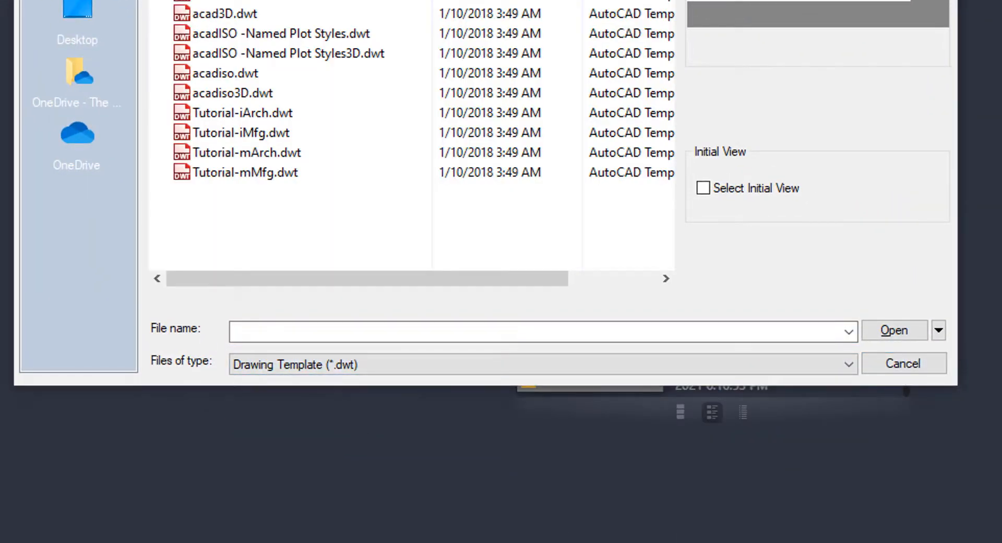
double_click(342, 47)
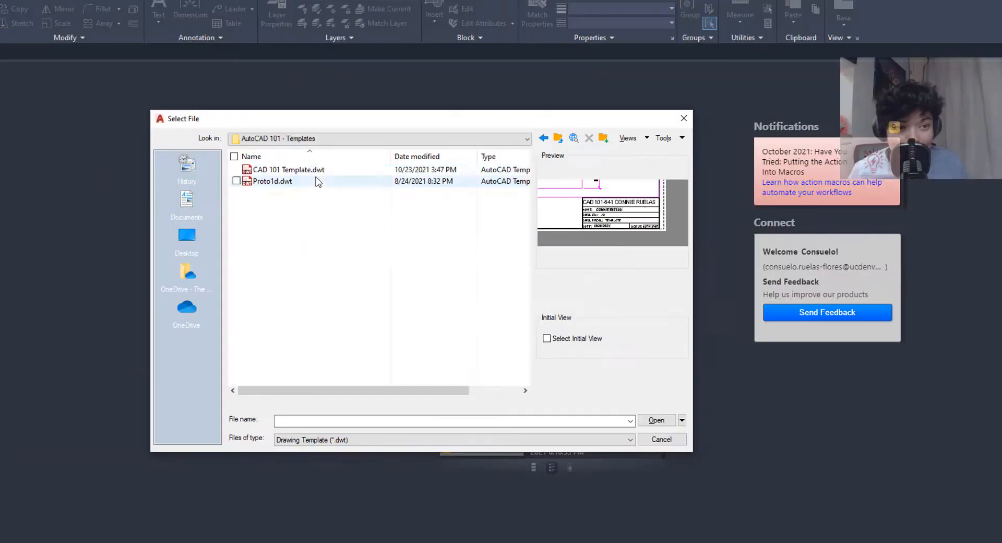
click(320, 171)
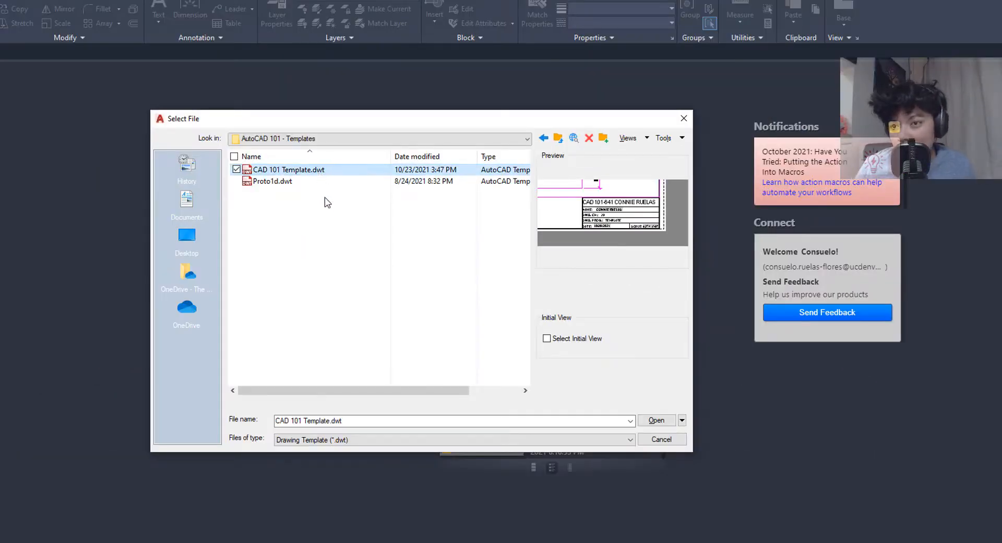
- Open CAD 101 Template.dwt, maximize AutoCAD, and frame the A SIZE layout sheet
click(656, 420)
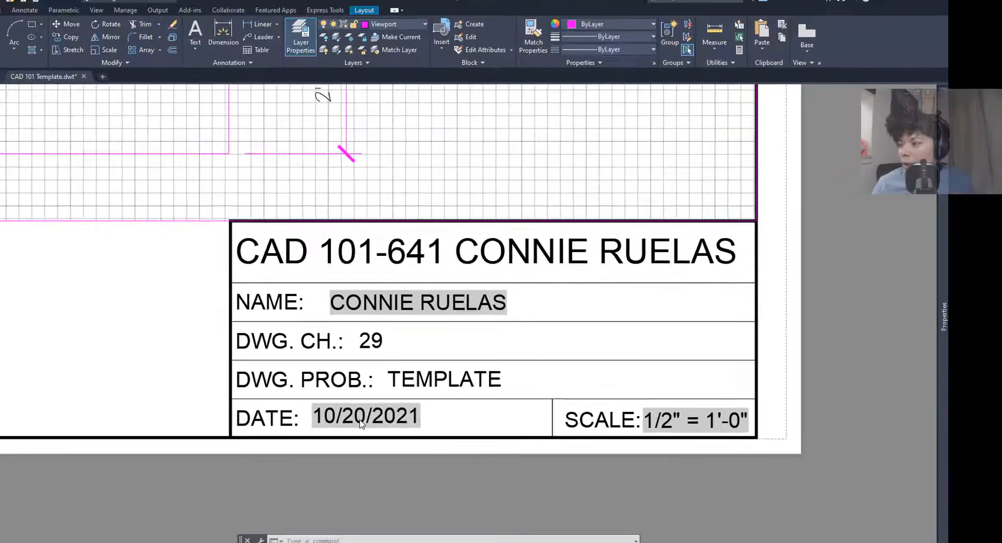
scroll(84, 463, down, 8)
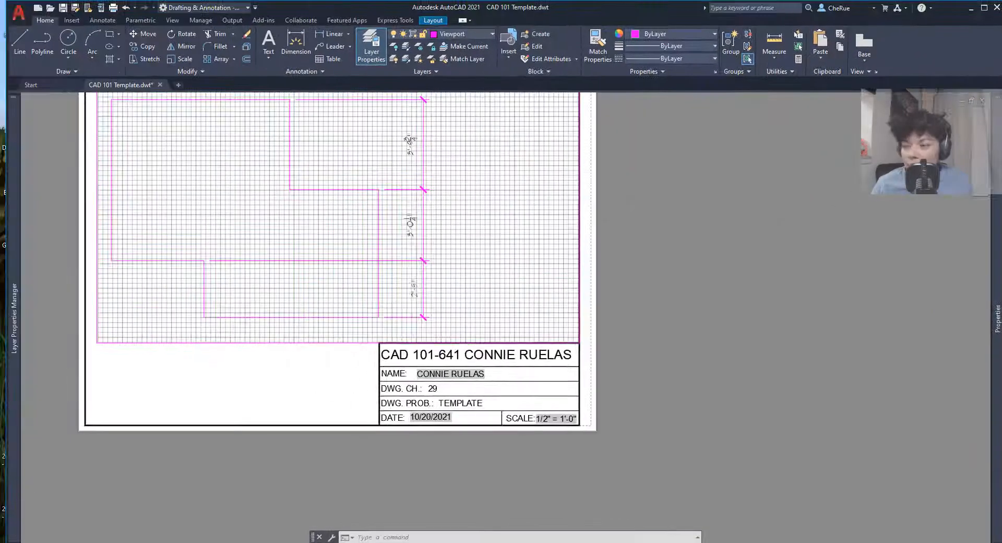
scroll(360, 428, up, 5)
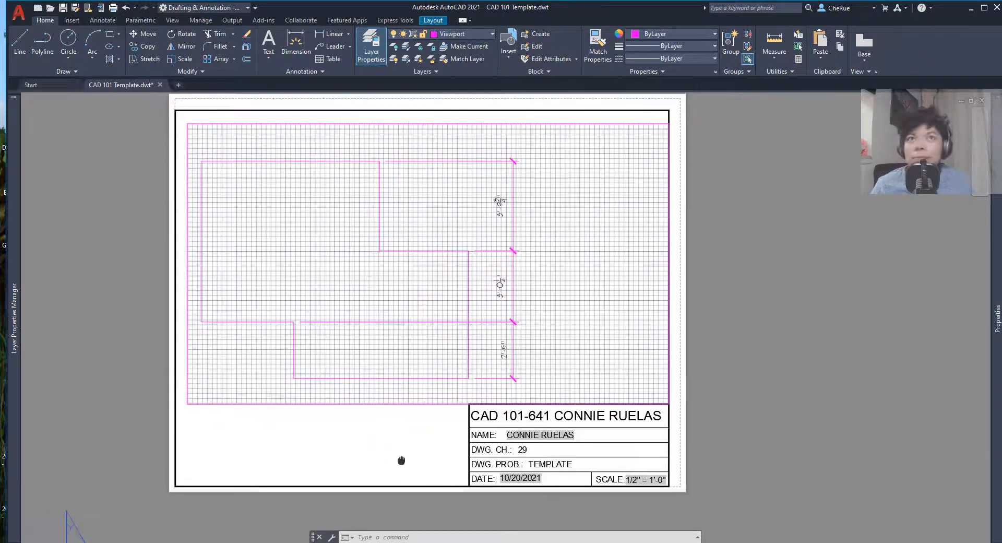
click(983, 8)
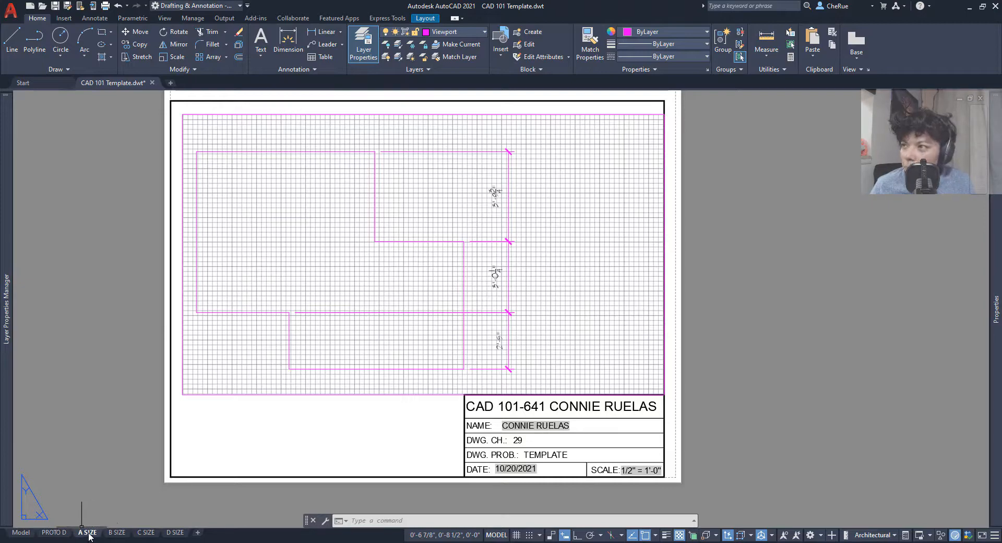
scroll(232, 469, down, 2)
middle_drag(233, 465, 212, 465)
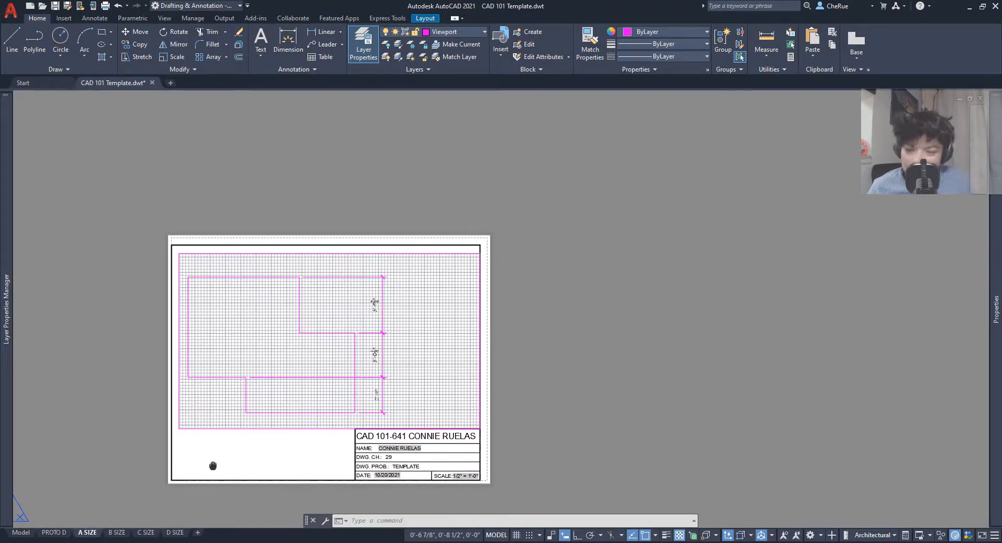
scroll(207, 480, up, 2)
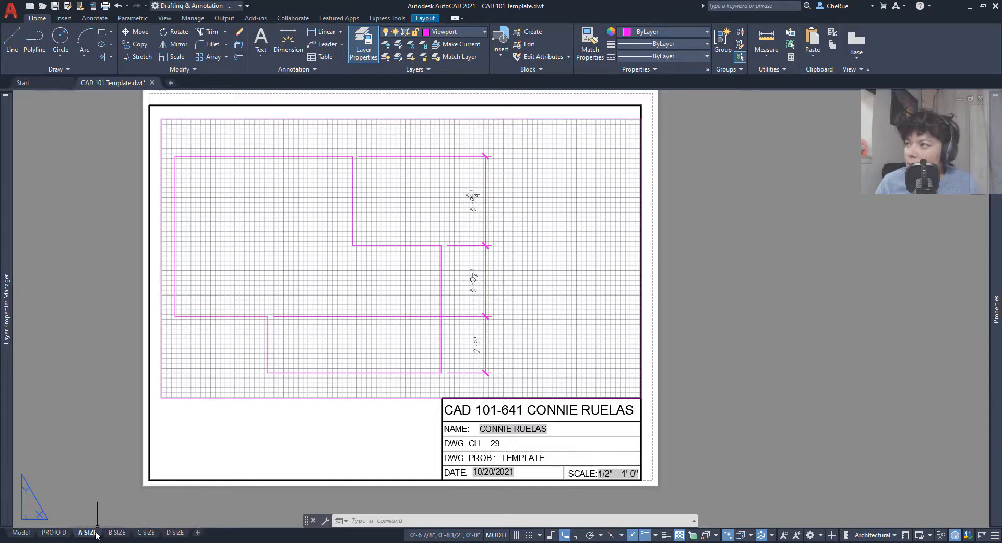
middle_drag(306, 441, 248, 478)
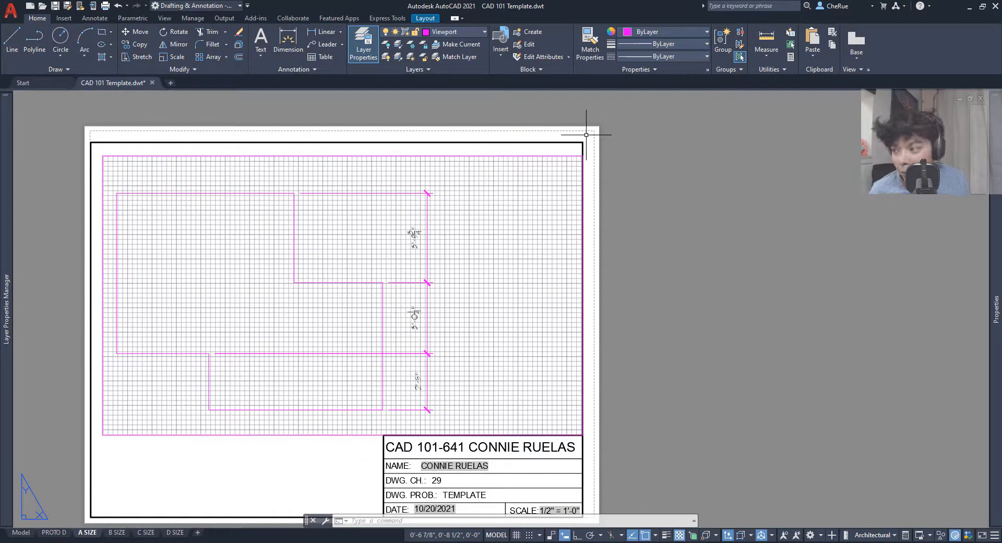
- Launch the Page Setup Manager from the A SIZE layout tab's context menu
right_click(87, 533)
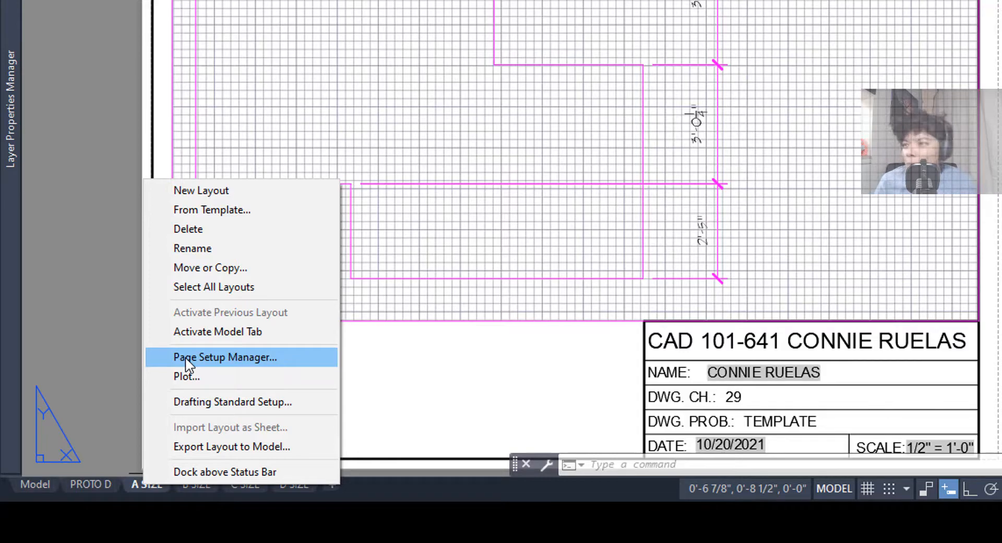
click(186, 359)
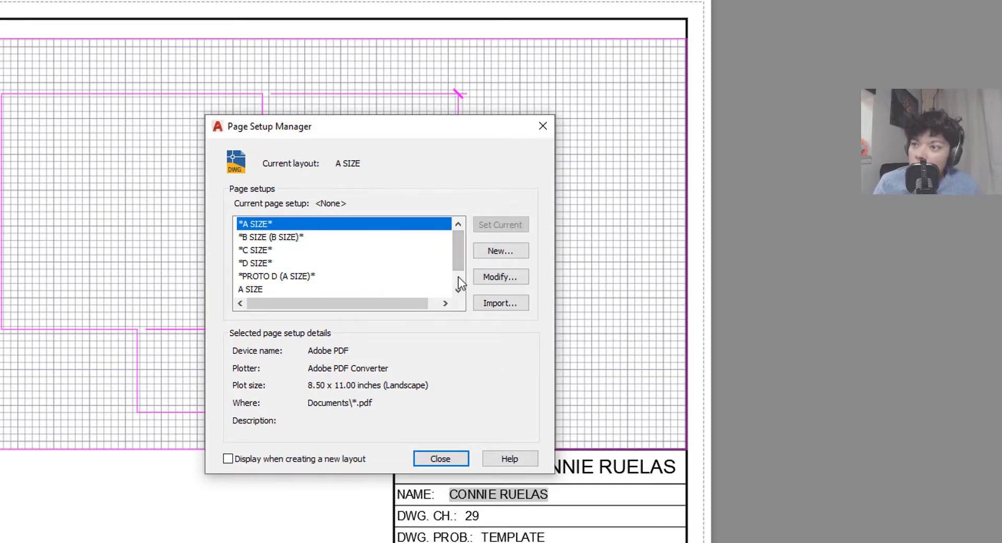
- Modify the A SIZE page setup, keep Letter paper, and preview the plot
click(496, 278)
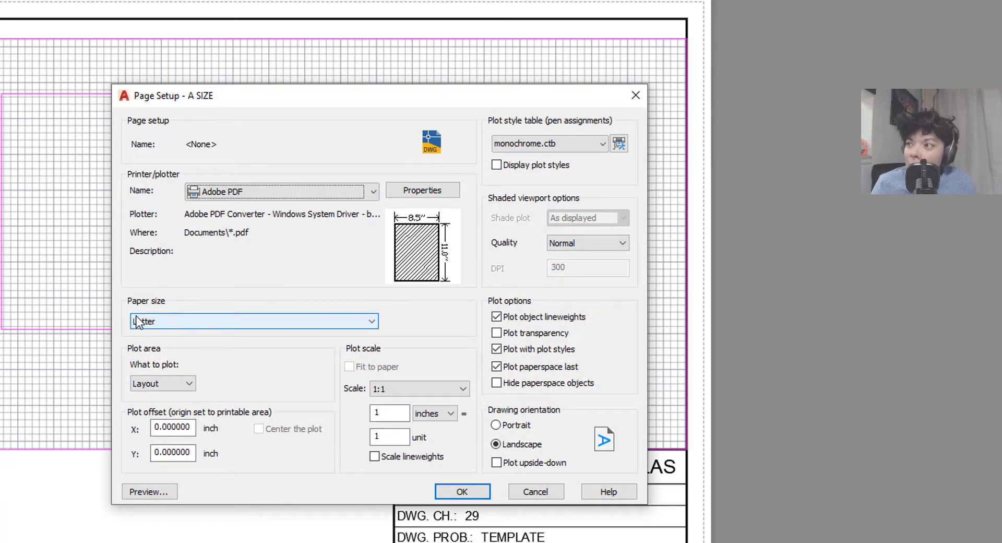
click(155, 324)
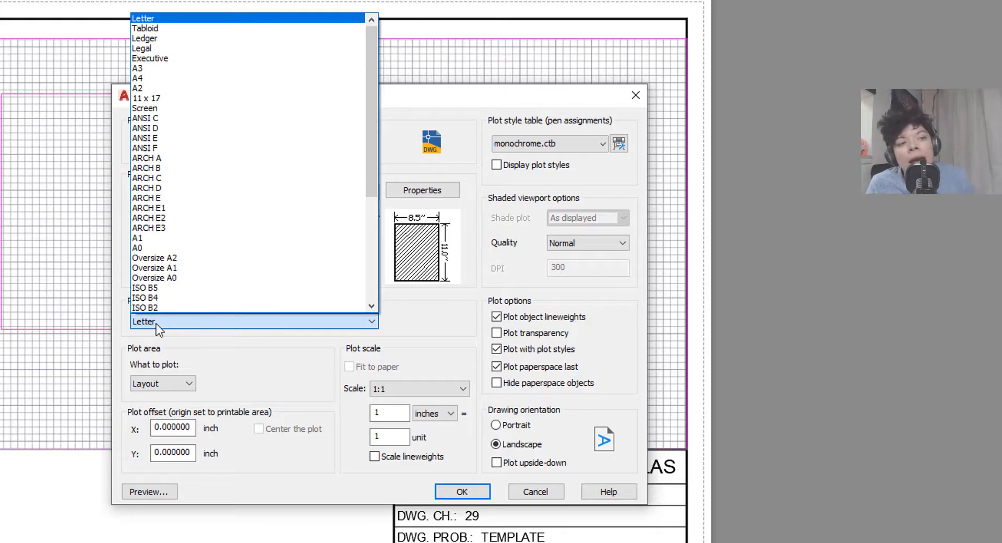
click(156, 323)
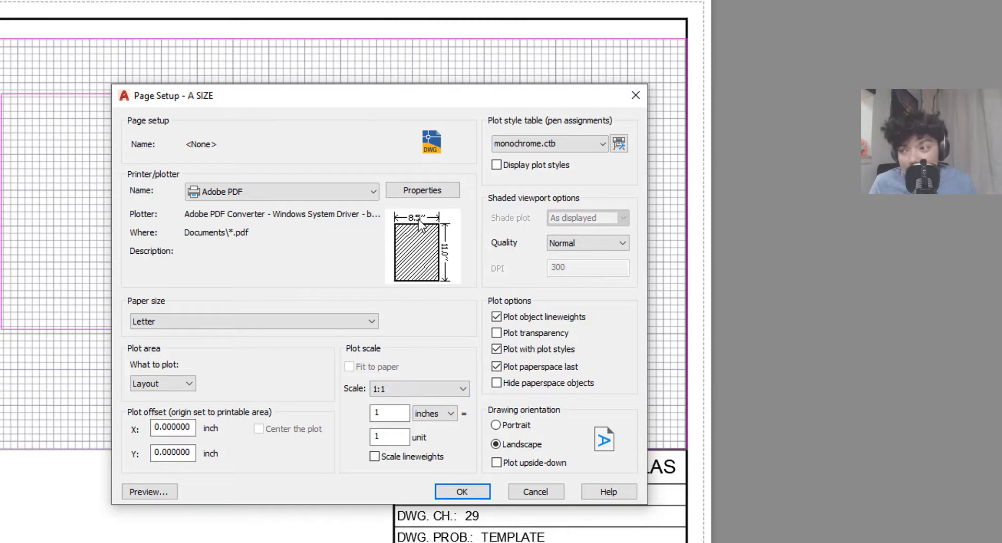
click(287, 321)
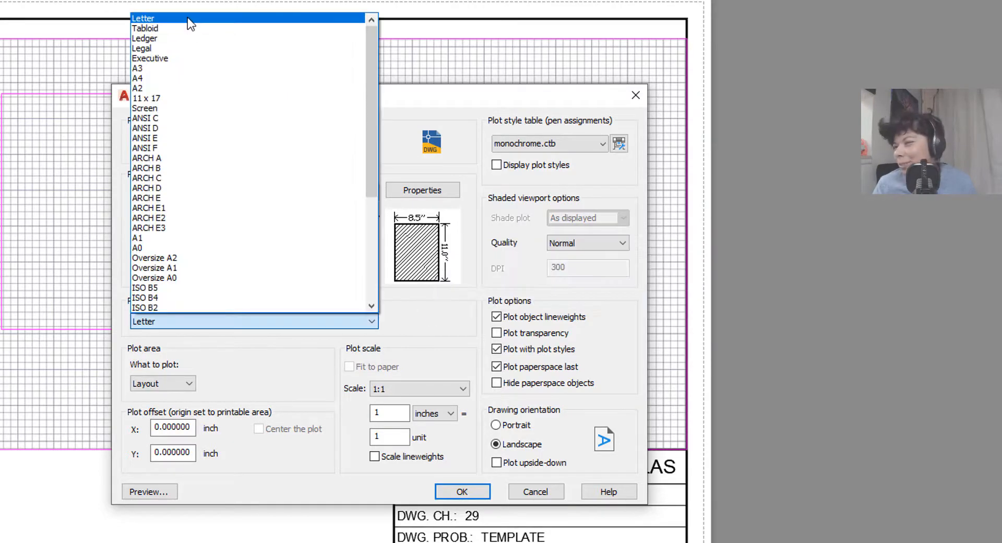
click(187, 17)
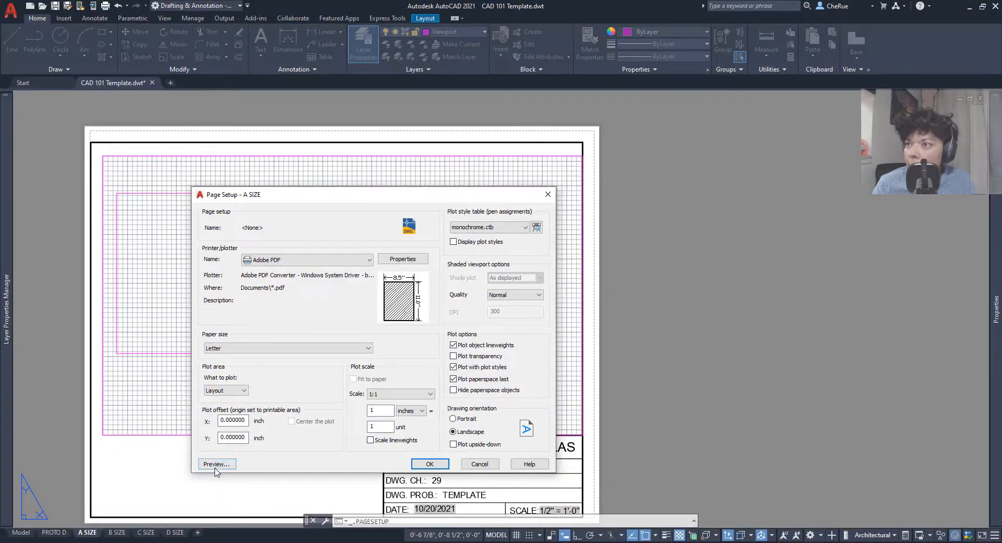
click(216, 467)
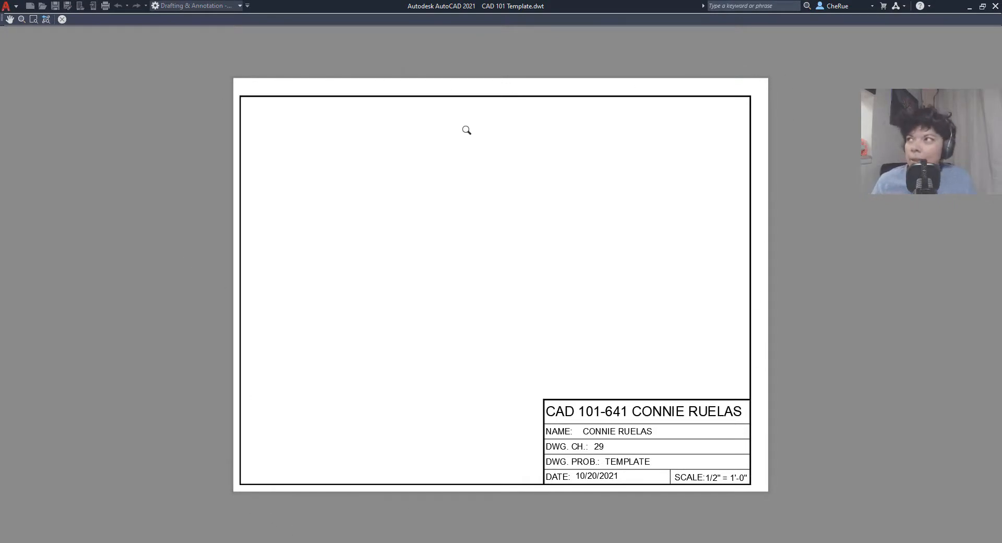
click(62, 20)
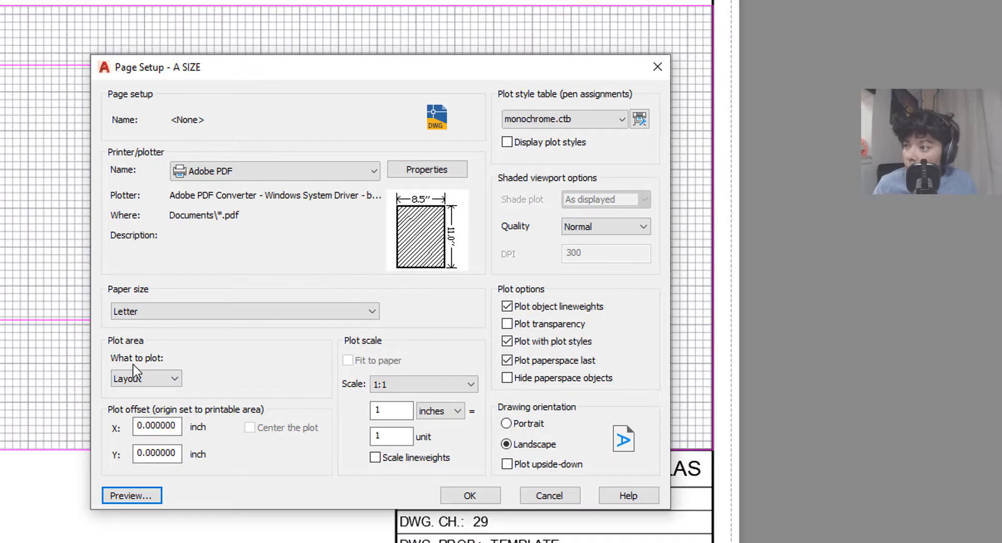
- Try a centered Extents plot, revert the plot area to Layout, and preview it
click(136, 376)
click(133, 405)
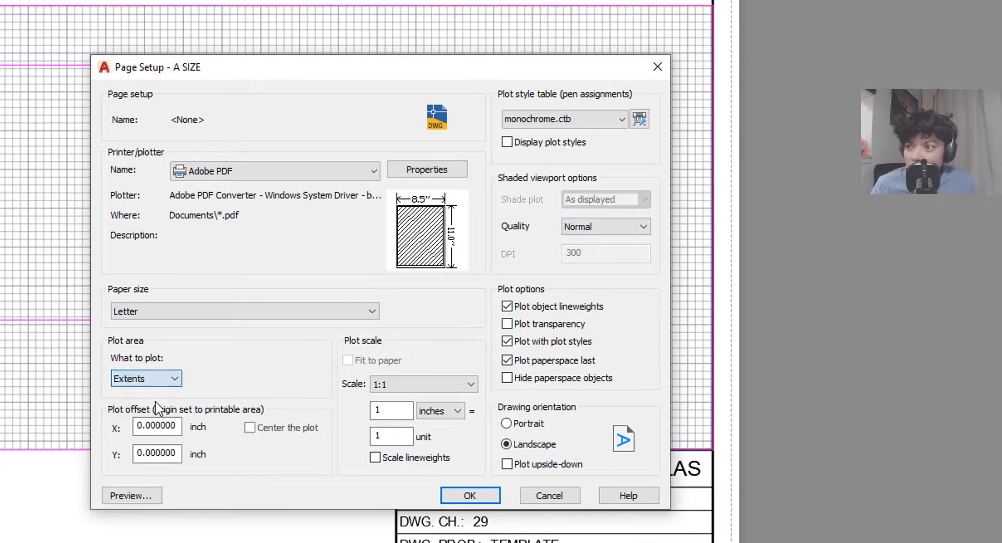
click(258, 430)
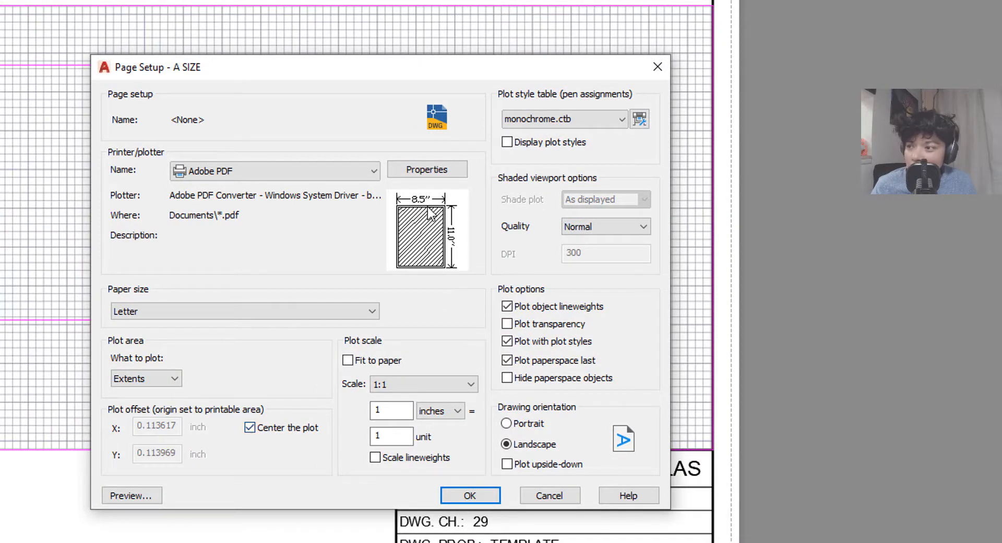
click(175, 381)
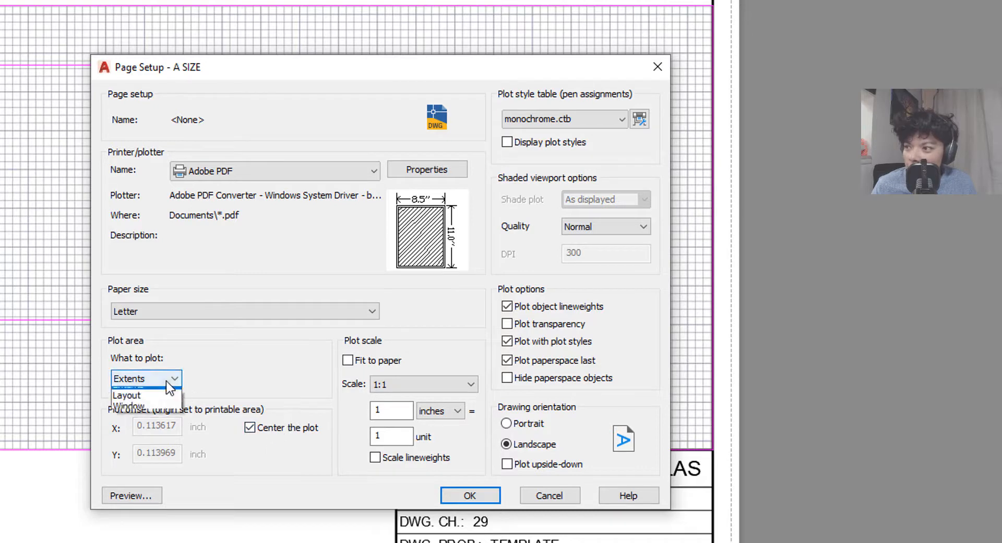
click(144, 415)
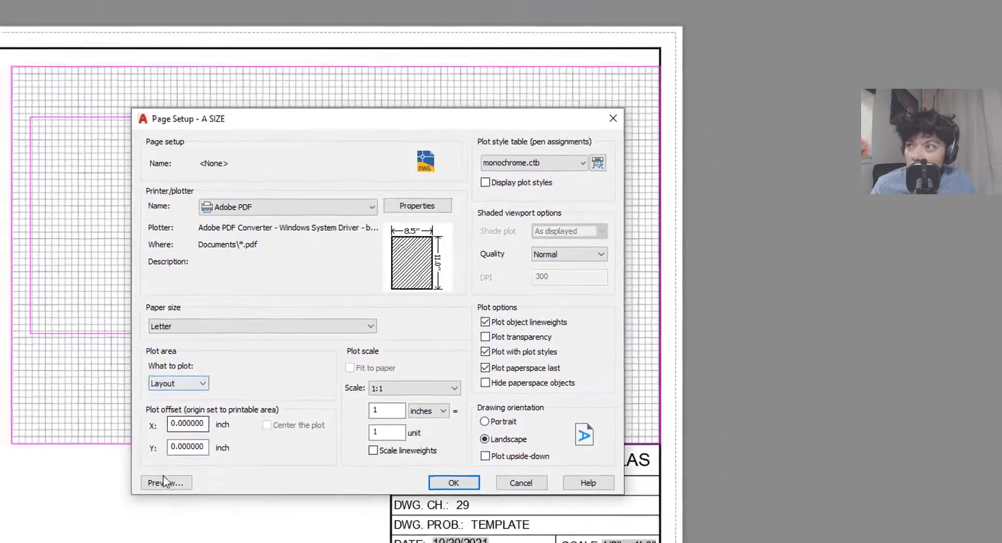
click(132, 495)
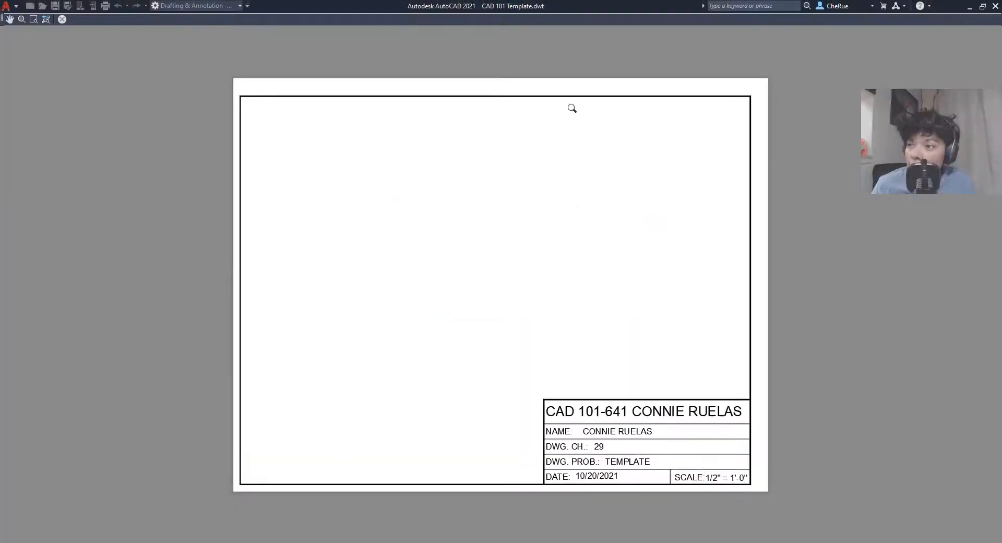
click(62, 19)
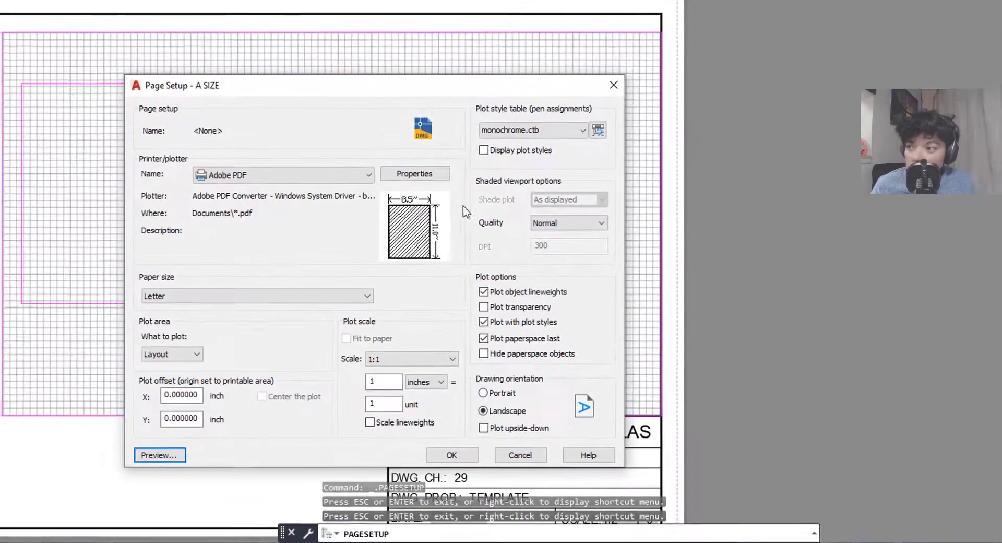
- Set the plot area to Extents, center the plot, preview, and confirm
click(191, 351)
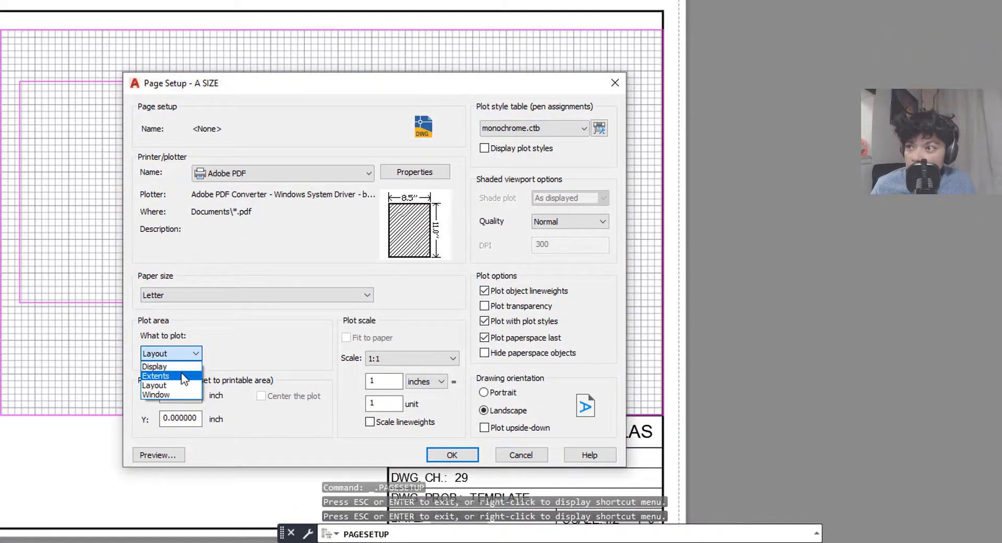
click(181, 371)
click(261, 395)
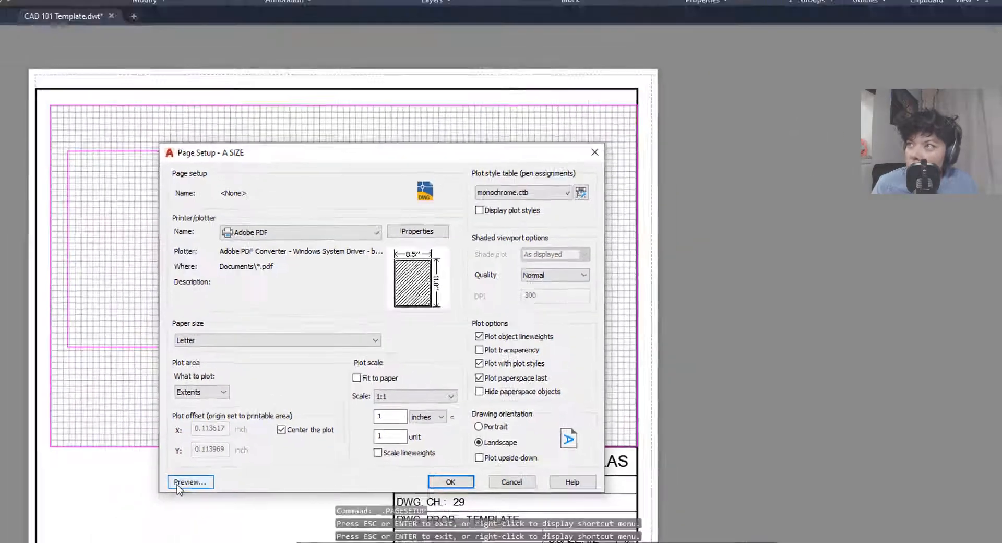
click(98, 540)
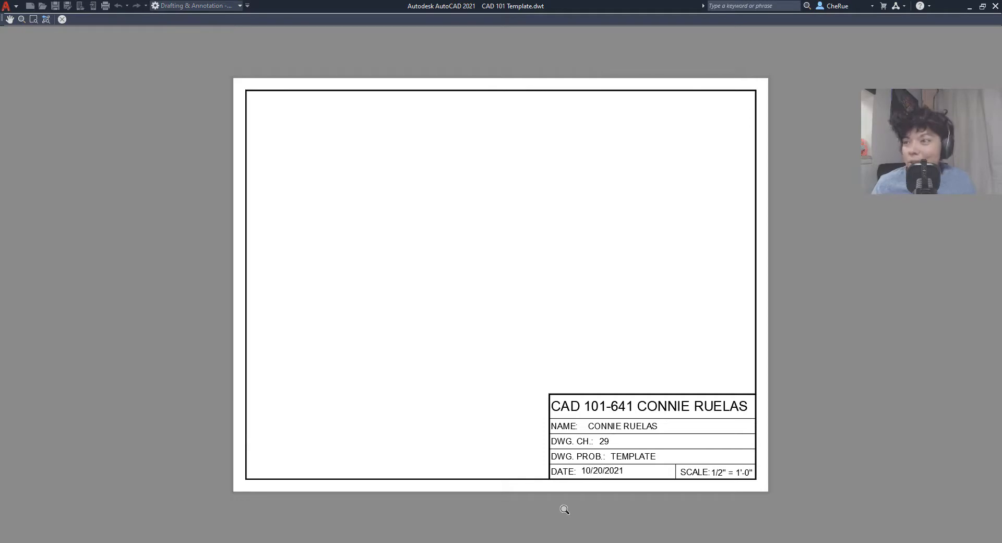
click(62, 20)
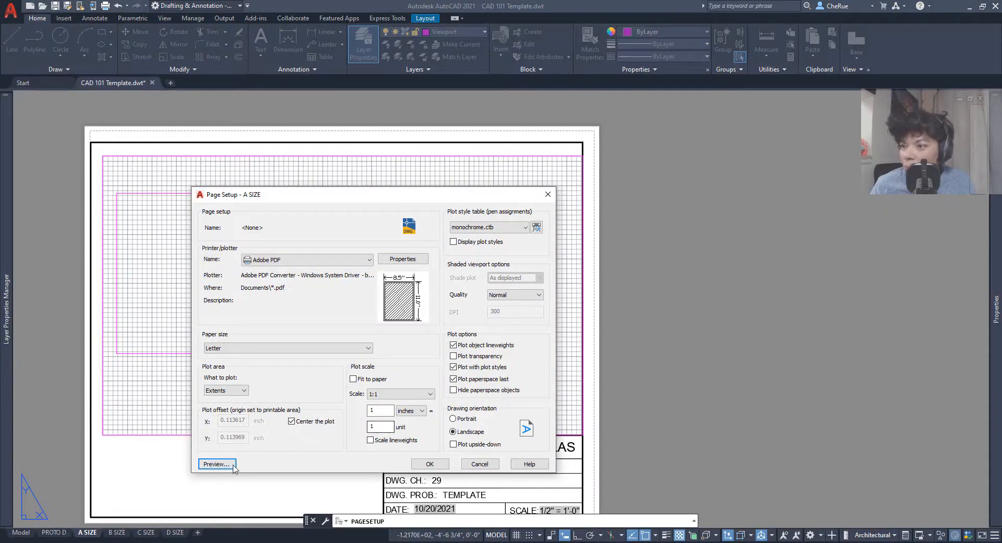
click(429, 463)
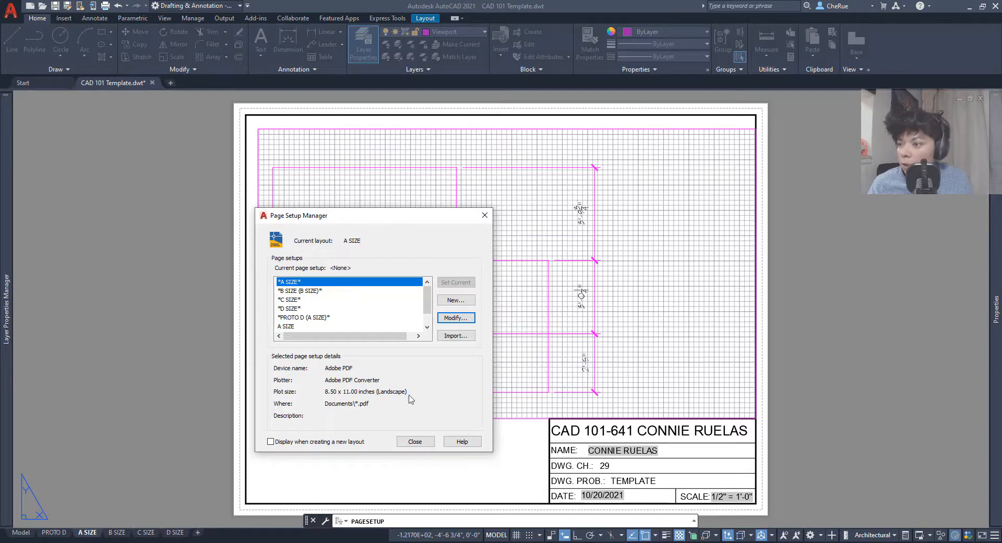
- Close the Page Setup Manager and pan around the A SIZE sheet's dimensions and title block
click(416, 441)
scroll(426, 423, down, 2)
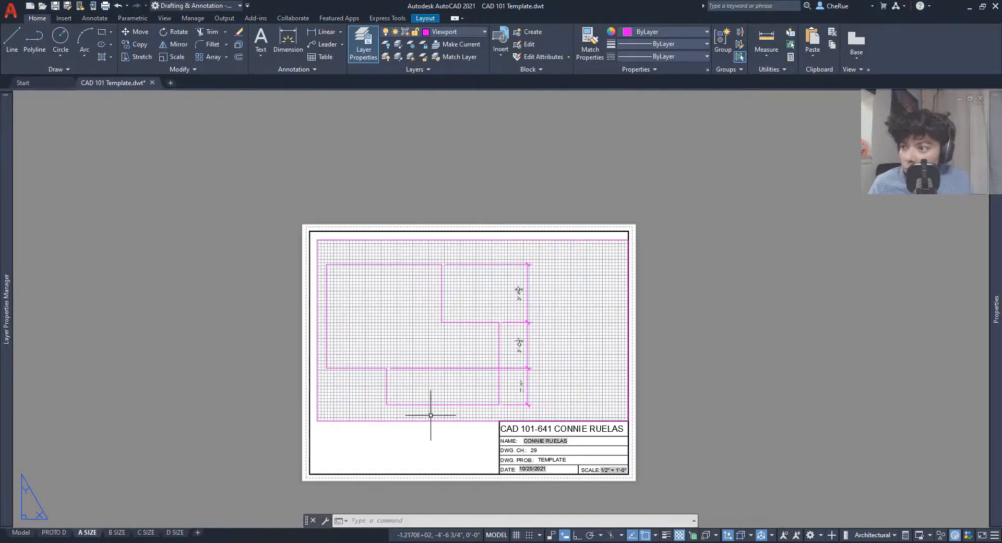
middle_drag(431, 415, 419, 394)
scroll(351, 458, up, 4)
middle_drag(315, 425, 295, 510)
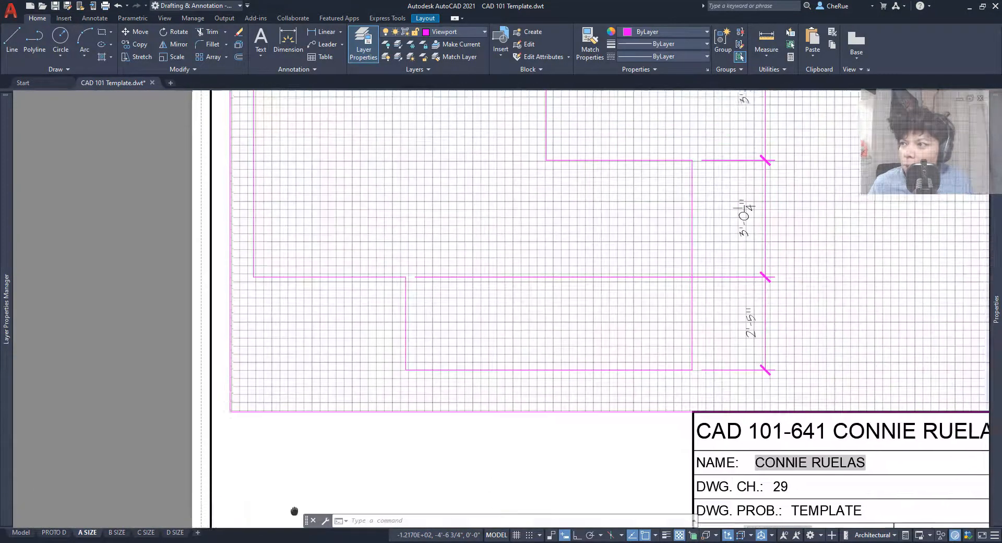
scroll(295, 511, down, 3)
middle_drag(369, 298, 235, 268)
scroll(235, 269, up, 2)
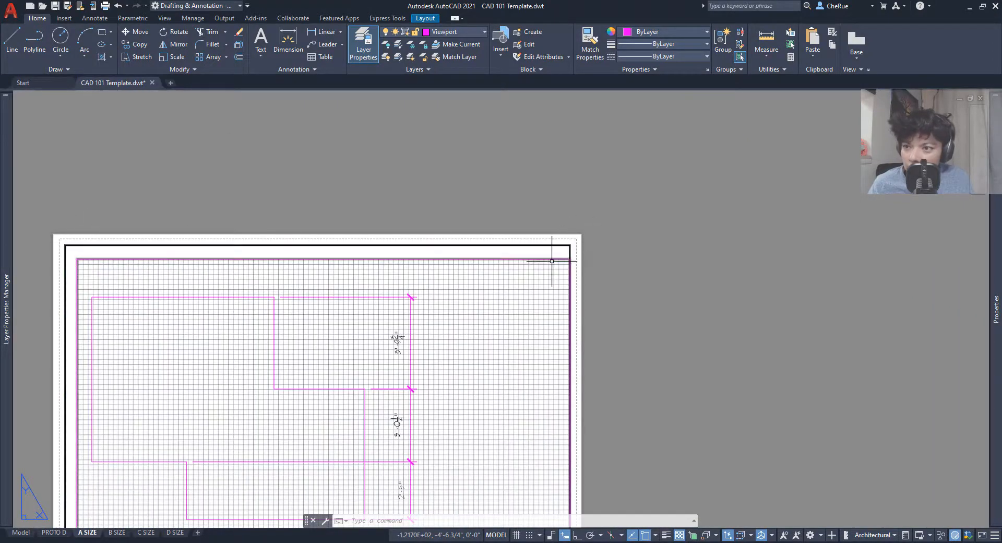
scroll(522, 373, down, 2)
middle_drag(521, 372, 546, 282)
scroll(452, 472, up, 4)
middle_drag(386, 479, 557, 434)
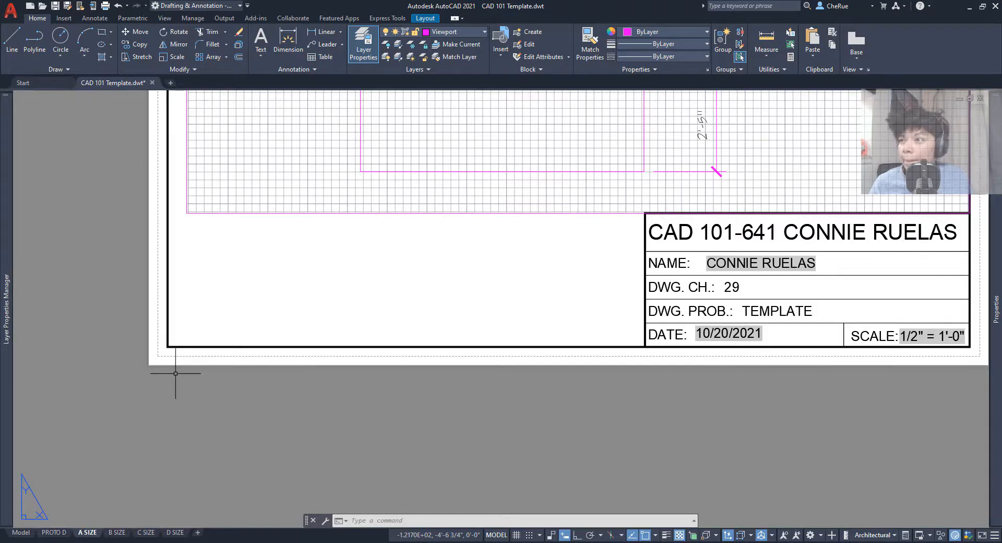
scroll(175, 373, down, 3)
middle_drag(264, 167, 311, 269)
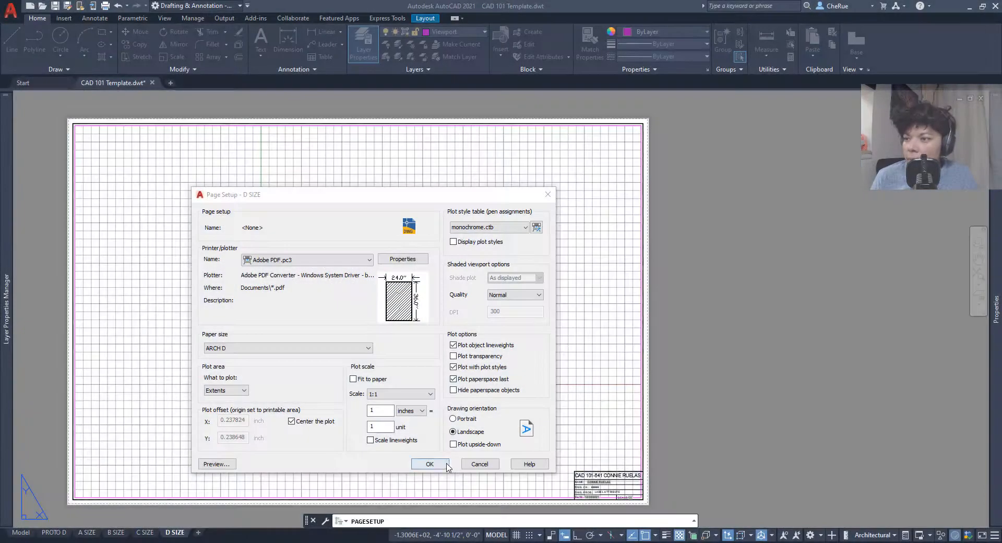
- Confirm the D SIZE page setup: ARCH D paper, Extents, centered, Landscape
click(446, 466)
- Close the Page Setup Manager and switch back to the A SIZE layout tab
click(415, 443)
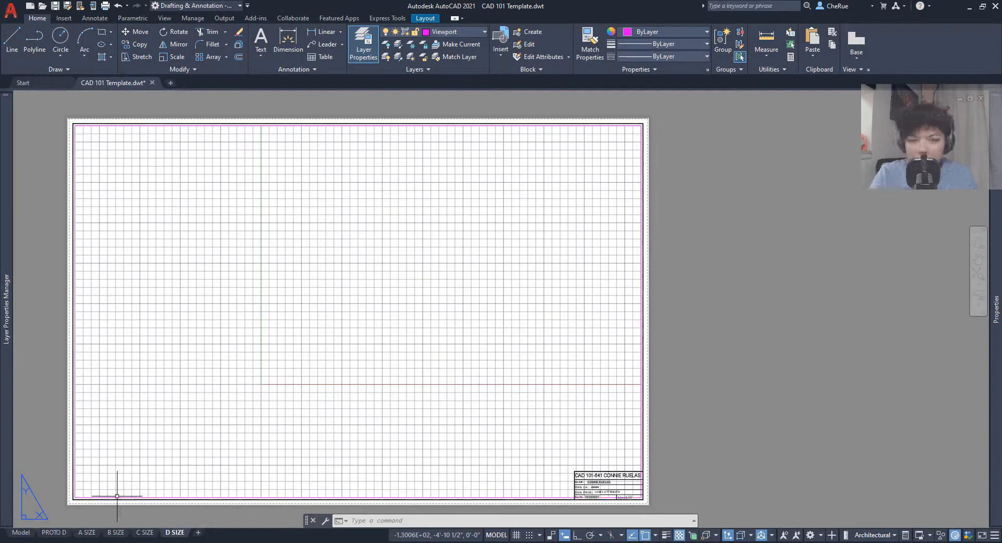
mouse_move(80, 534)
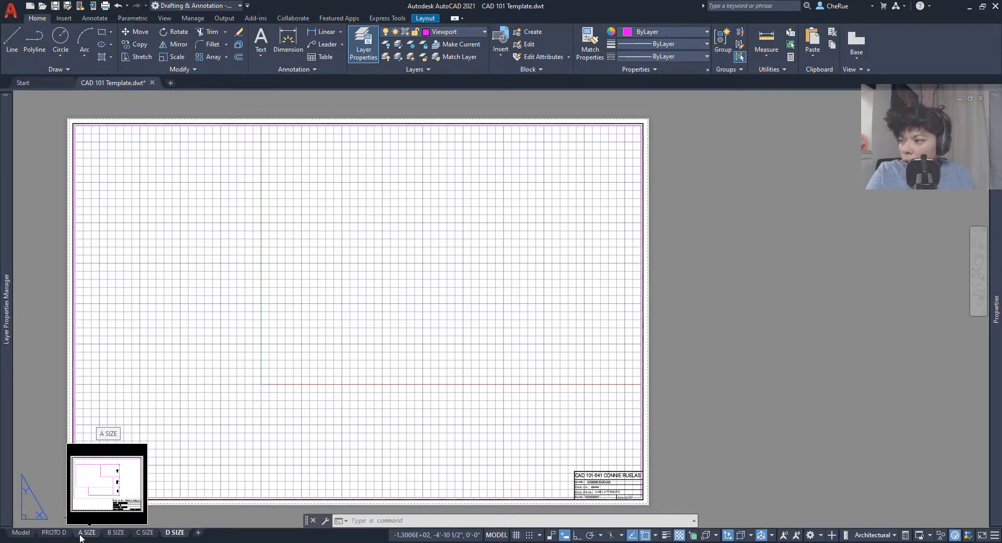
click(83, 533)
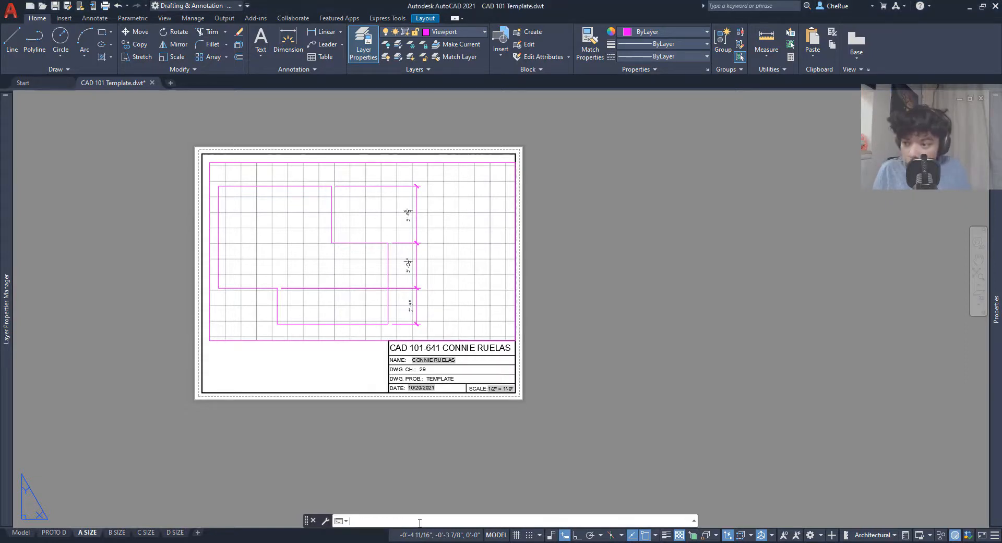
- Run UNITS and set lengths to Architectural with 0'-0 1/8" precision
text(UNITS)
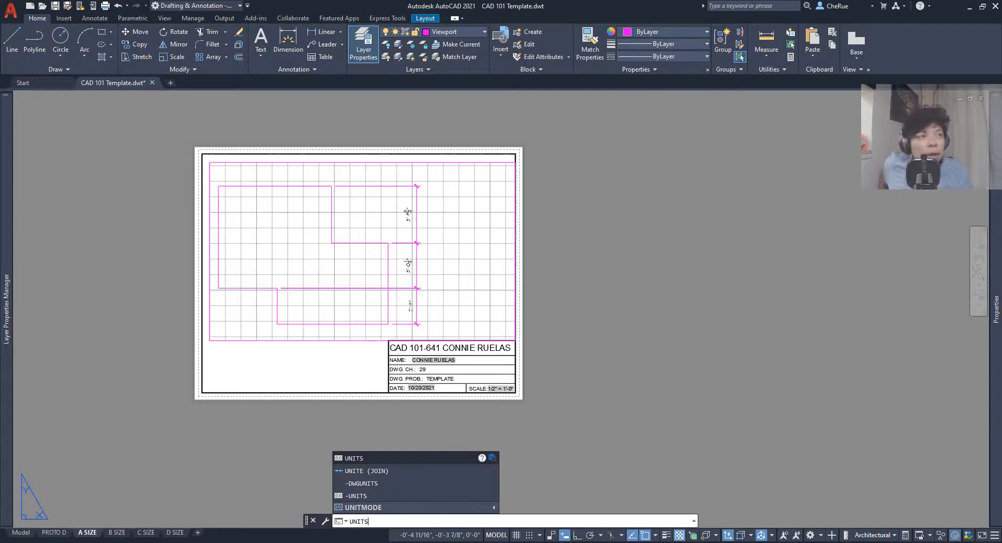
key(Return)
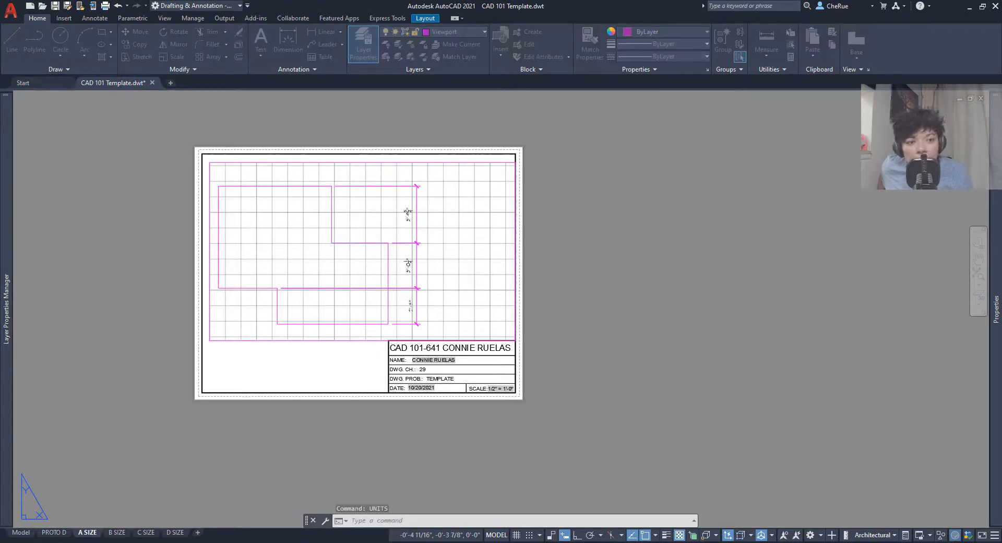
drag(867, 191, 683, 143)
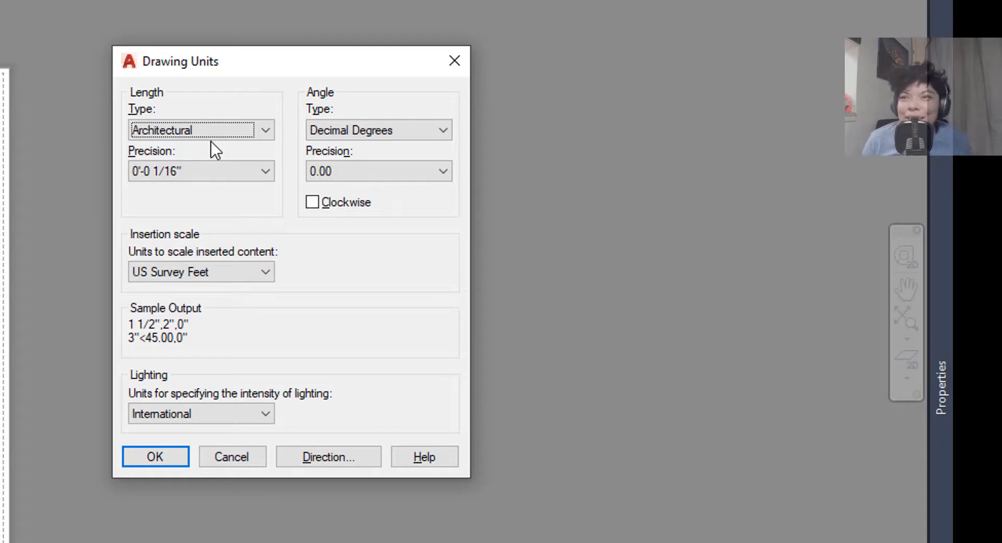
click(178, 126)
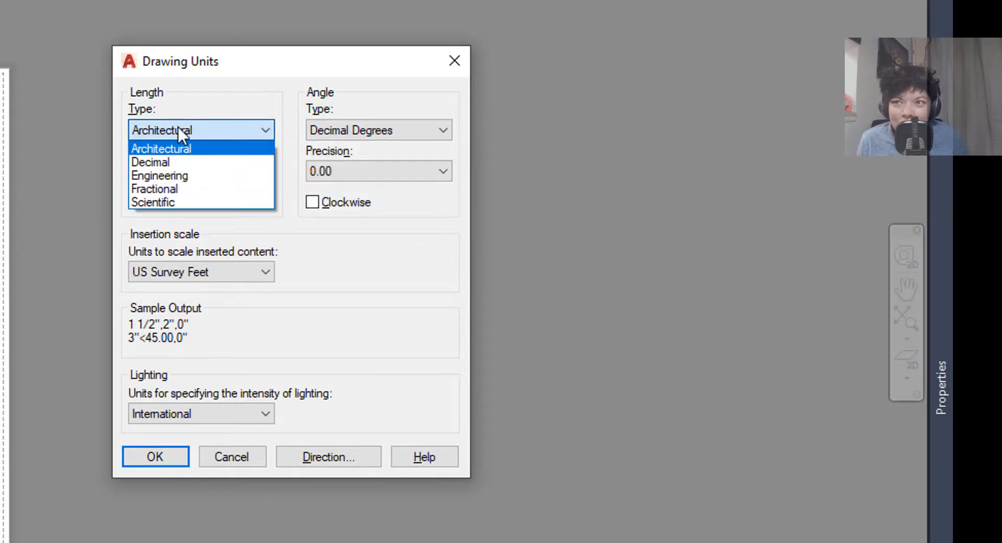
click(177, 163)
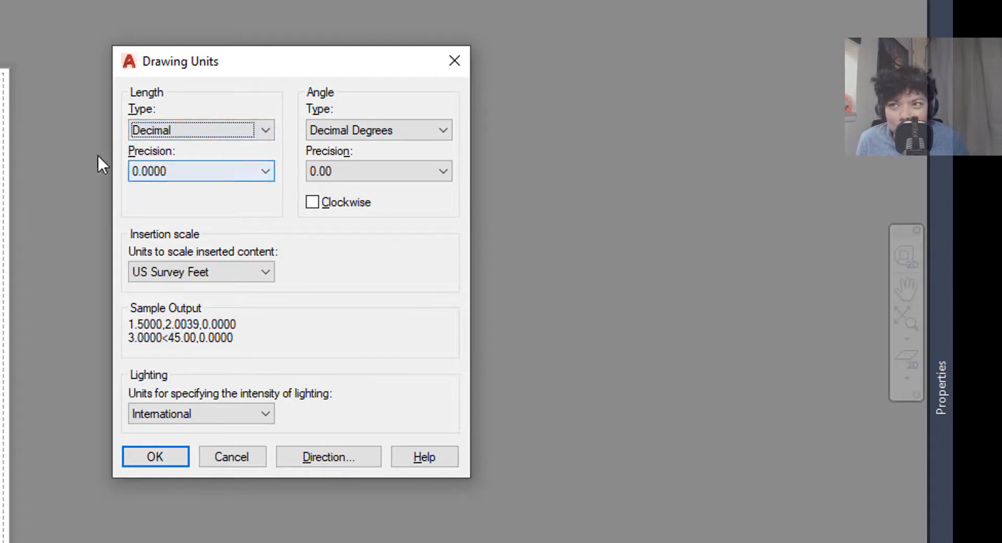
click(149, 164)
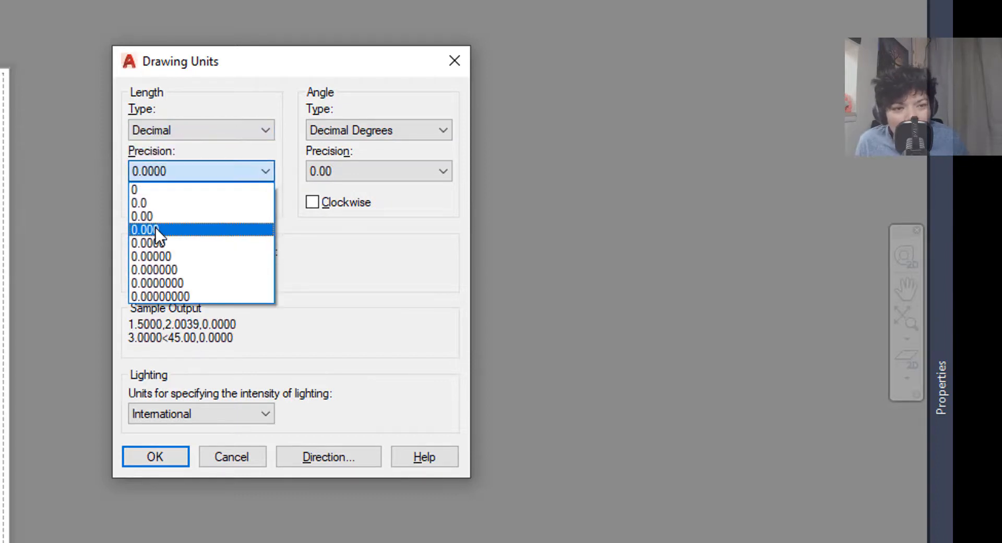
click(190, 226)
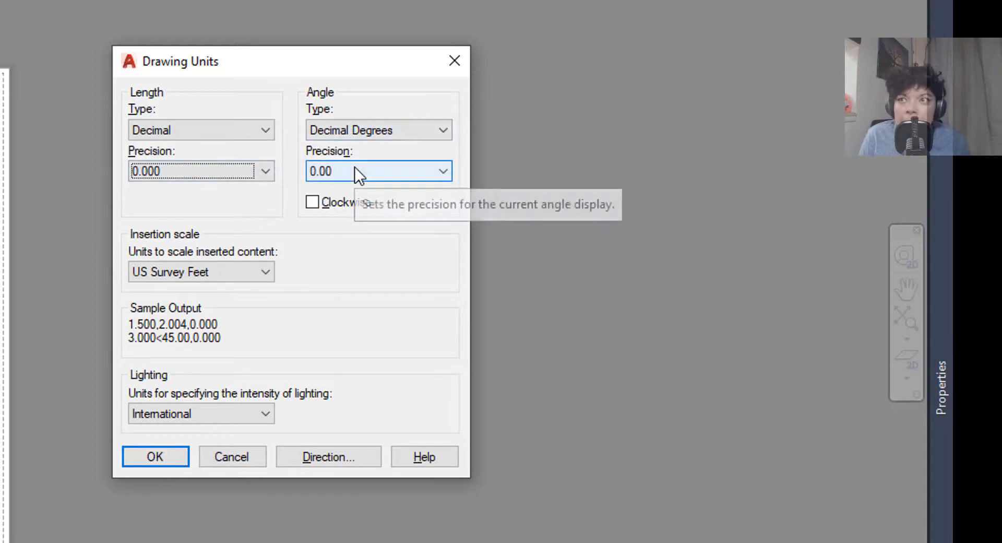
click(169, 129)
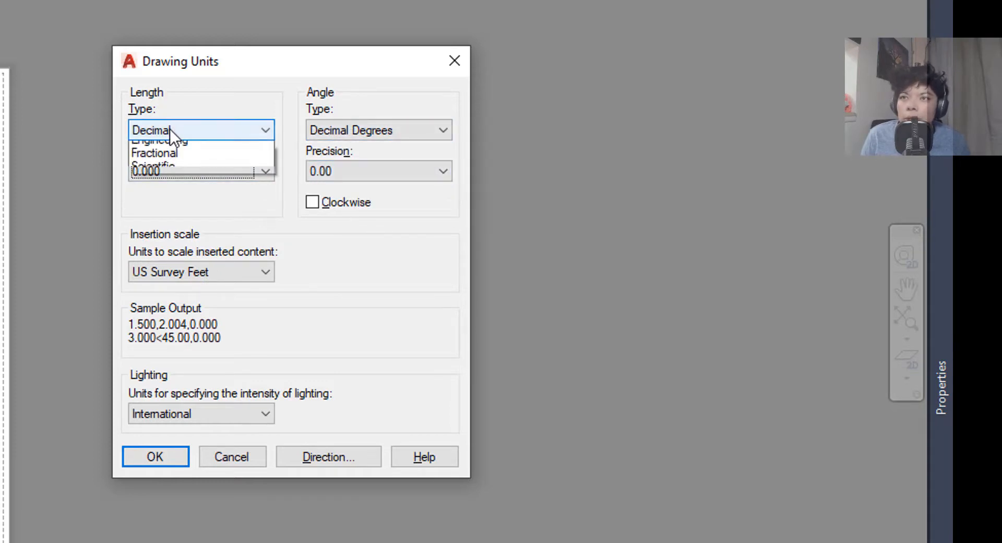
click(173, 149)
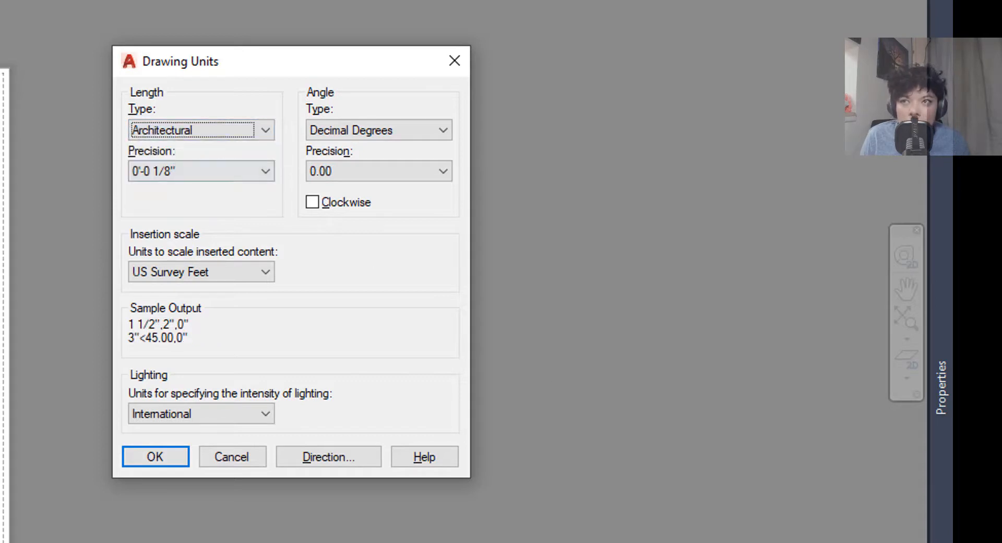
click(145, 168)
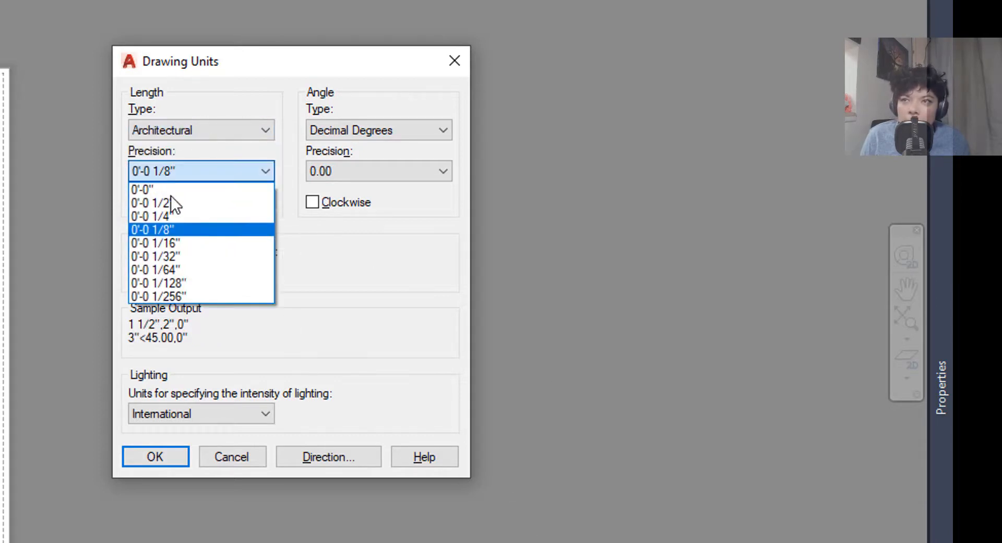
click(191, 229)
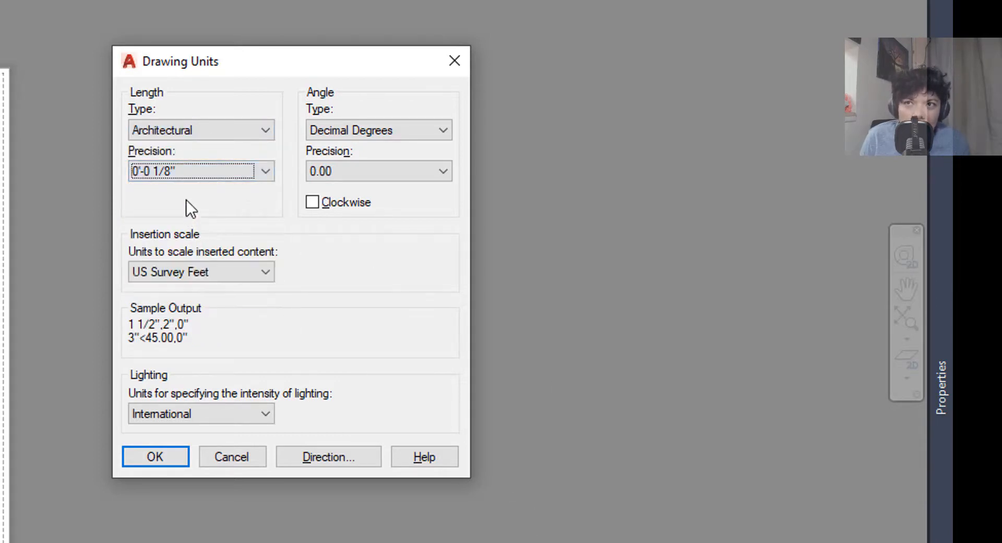
- Review angle units, keep US Survey Feet insertion scale, and apply, accepting the Insert Units warning
click(367, 129)
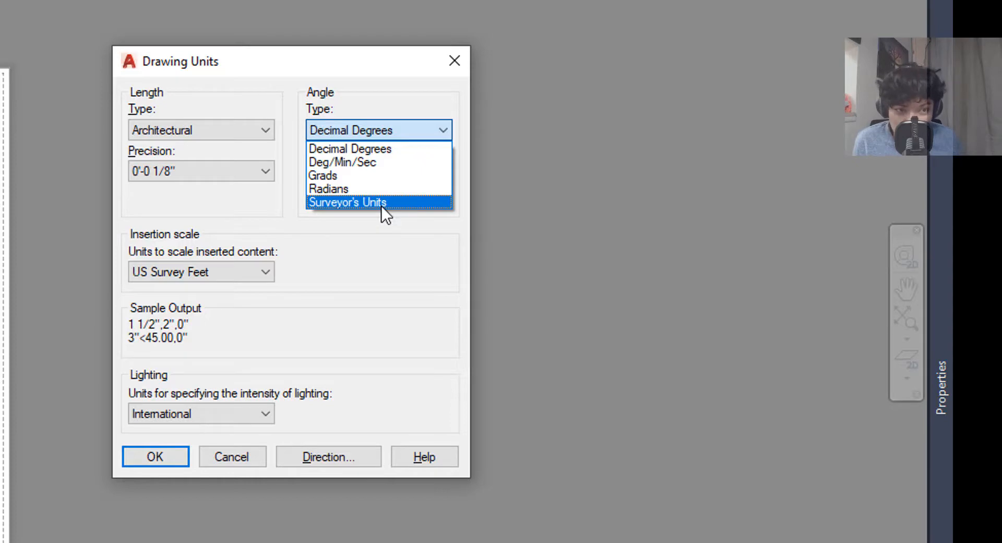
key(Up)
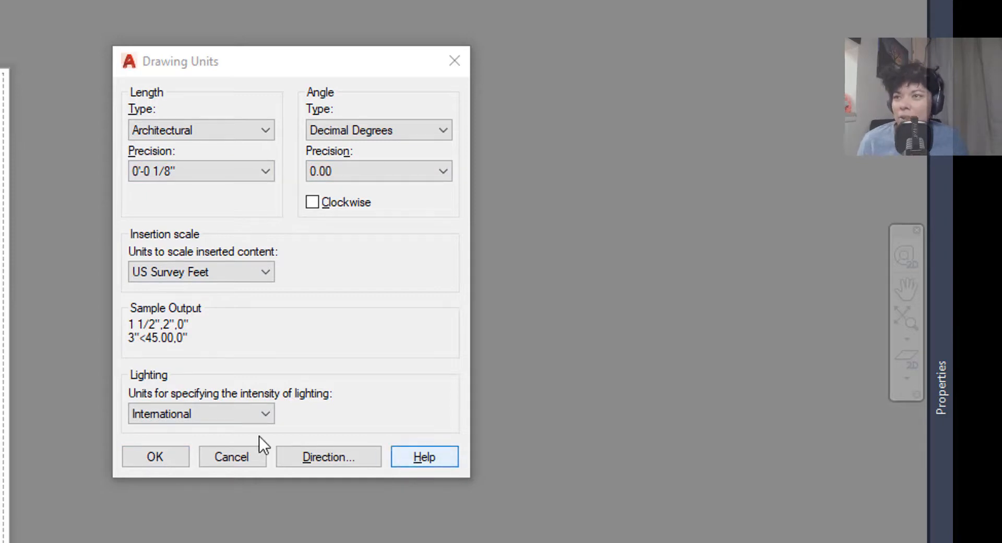
click(154, 456)
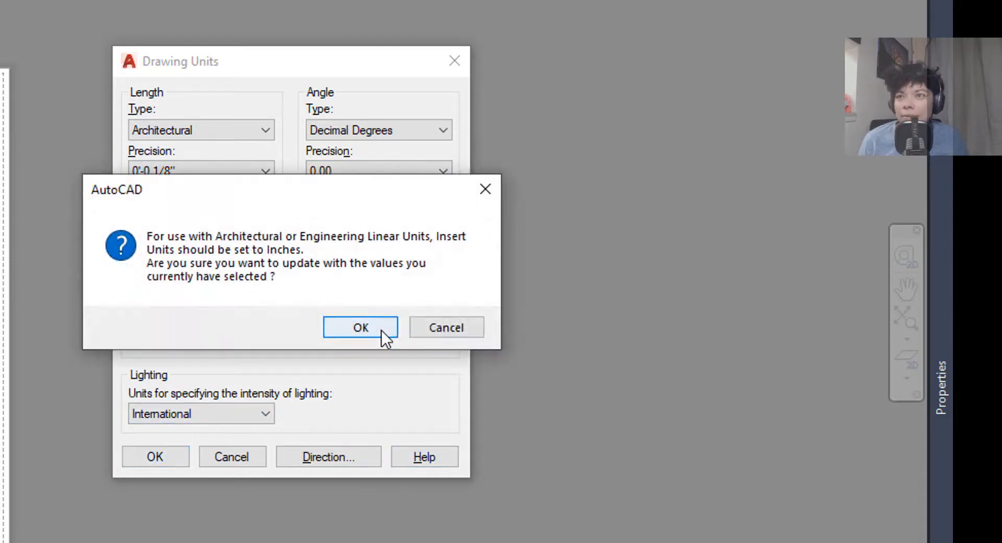
click(434, 328)
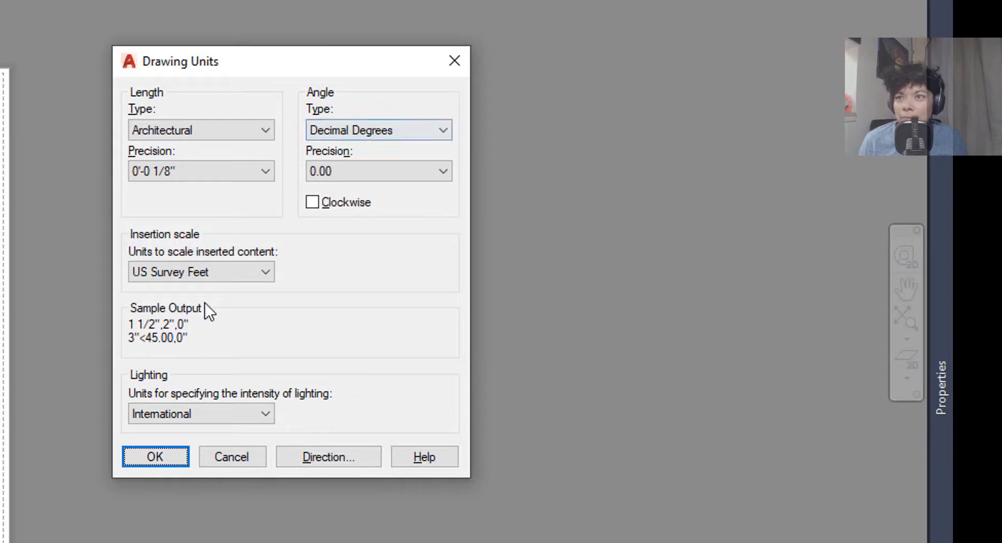
click(216, 272)
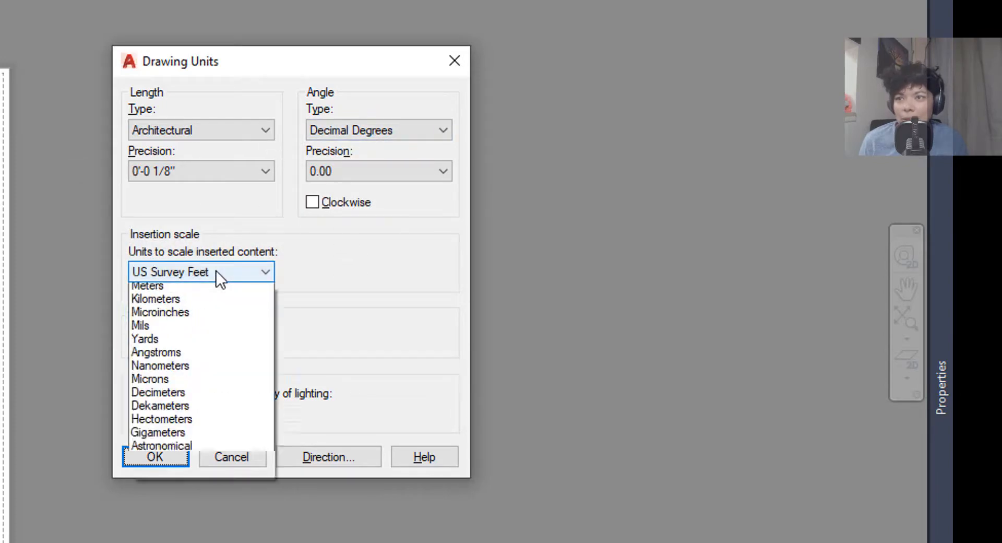
click(404, 304)
key(Return)
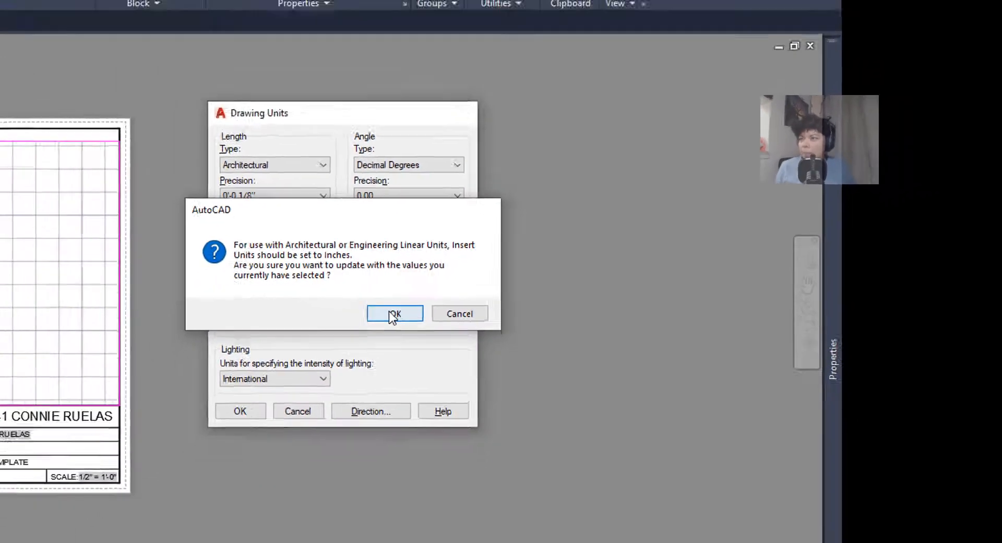
click(358, 324)
- Pan the layout sheet right and switch the ribbon to the Annotate tools
middle_drag(146, 335, 185, 319)
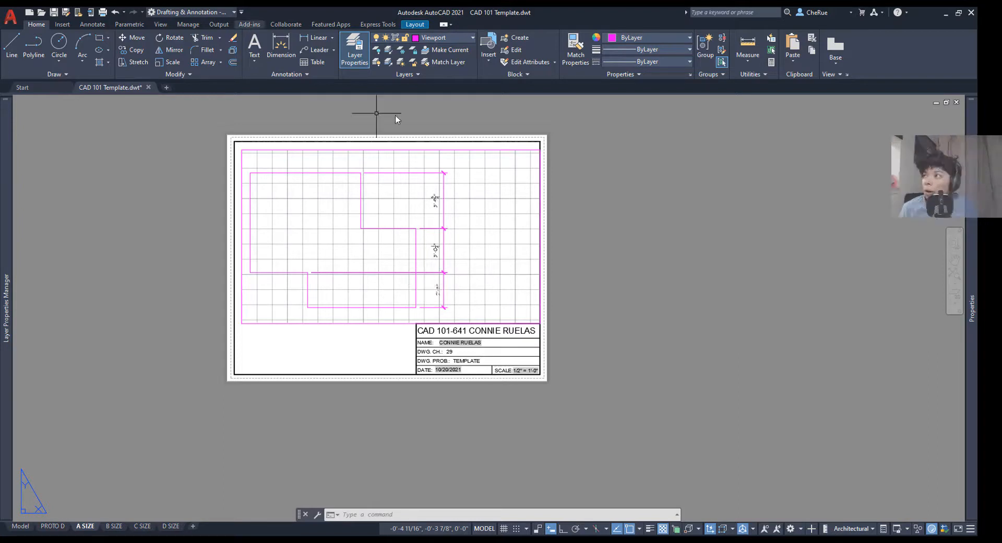
click(86, 24)
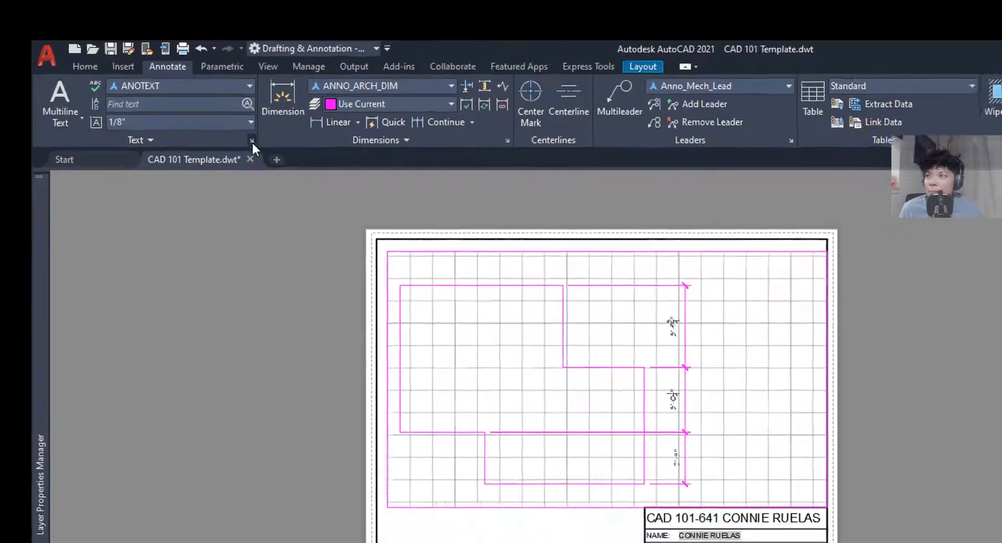
- In the Text Style dialog, keep ANOTEXT on CityBlueprint and set its paper text height to 0.125
click(251, 141)
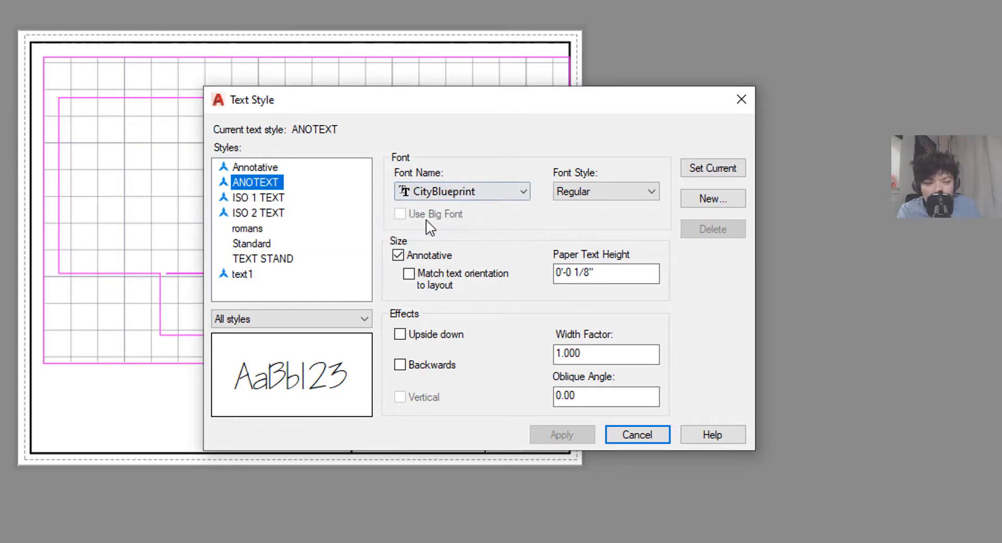
click(452, 192)
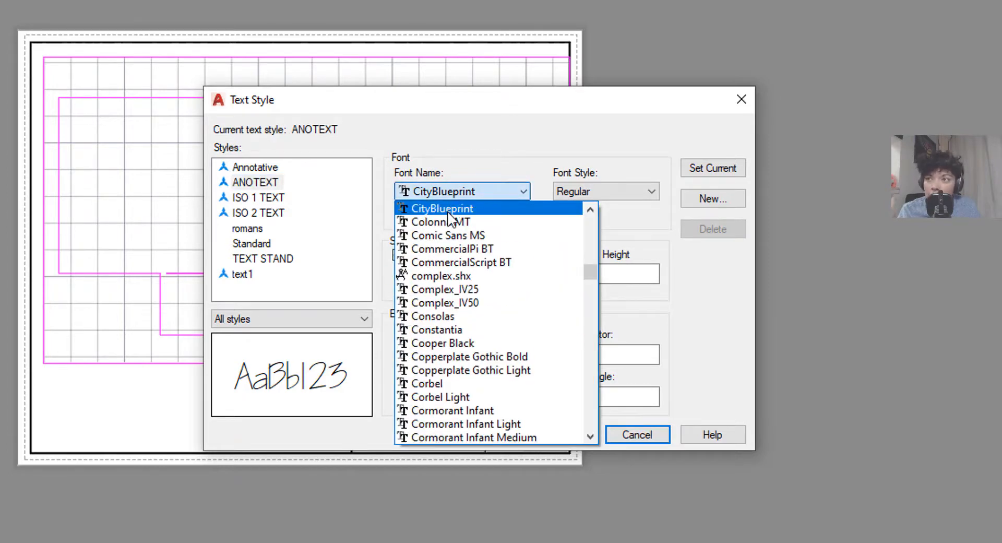
click(693, 275)
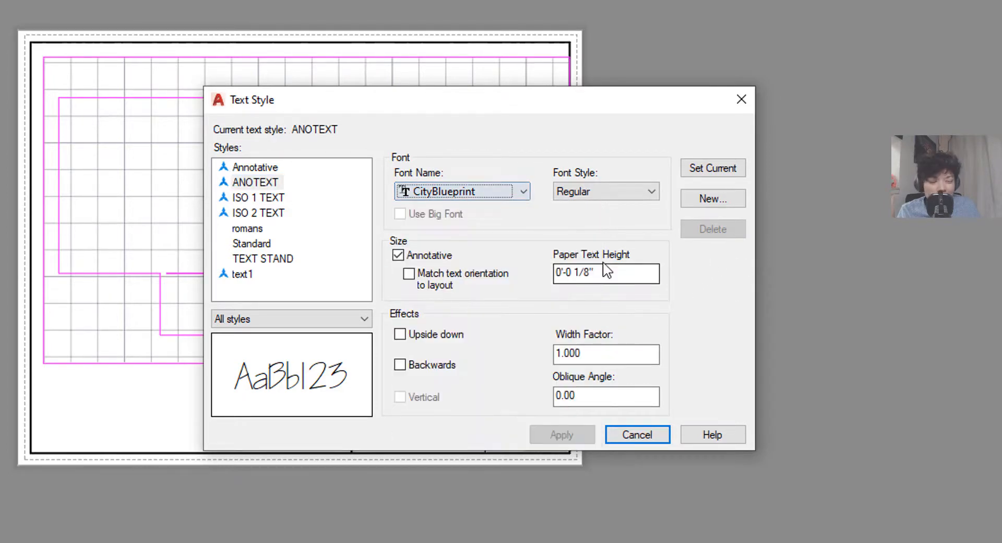
click(603, 276)
text(0.15)
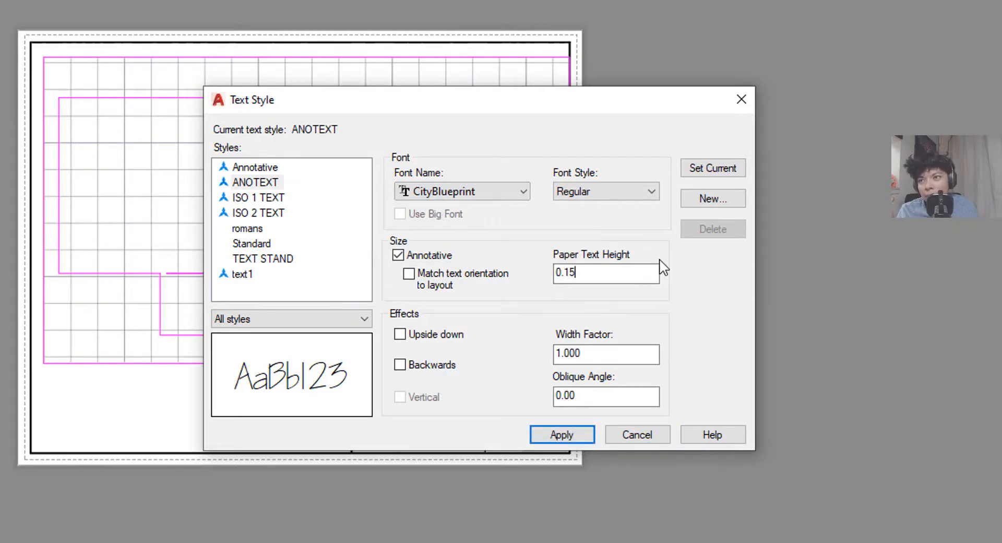
key(BackSpace)
text(25)
key(Return)
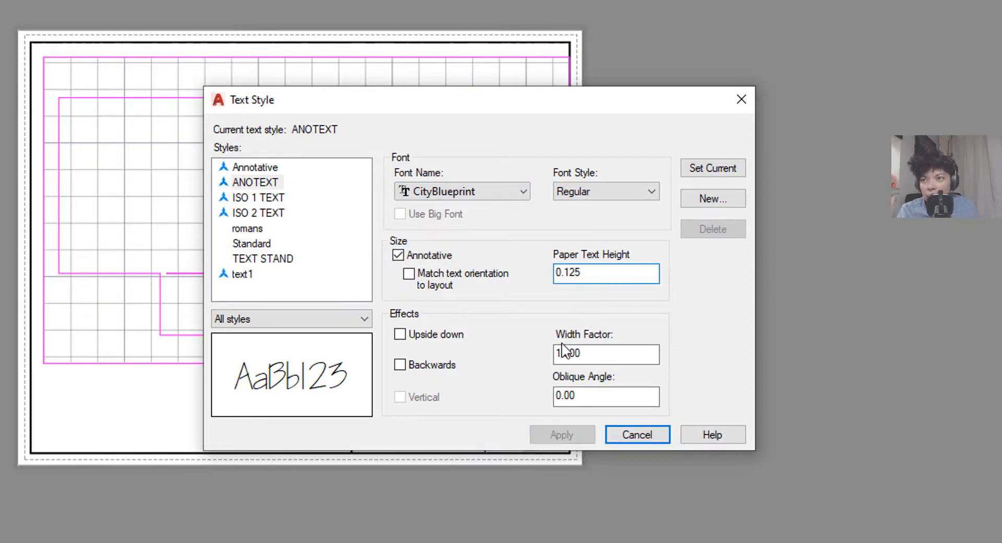
click(610, 352)
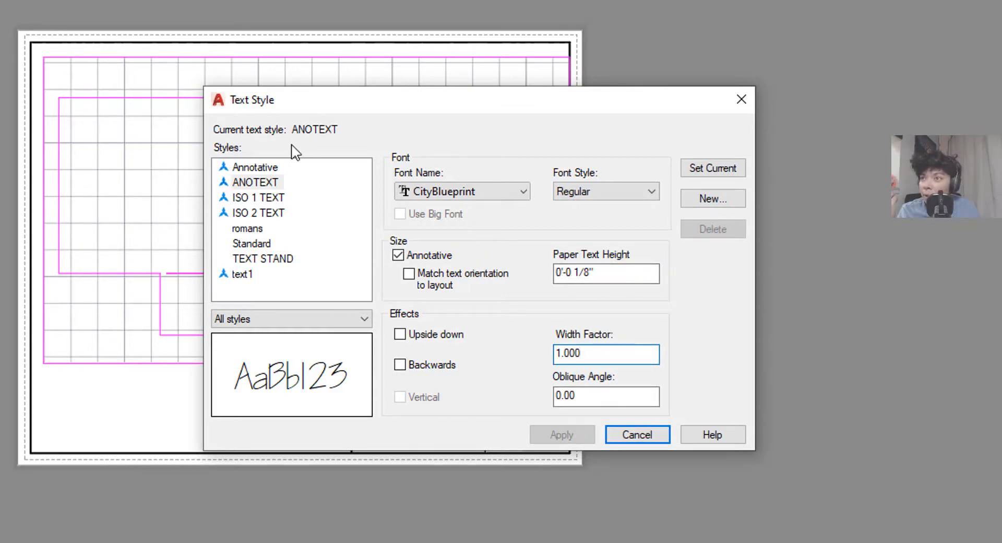
- Create a new text style named MECHANNO and give it the Arial font
click(707, 204)
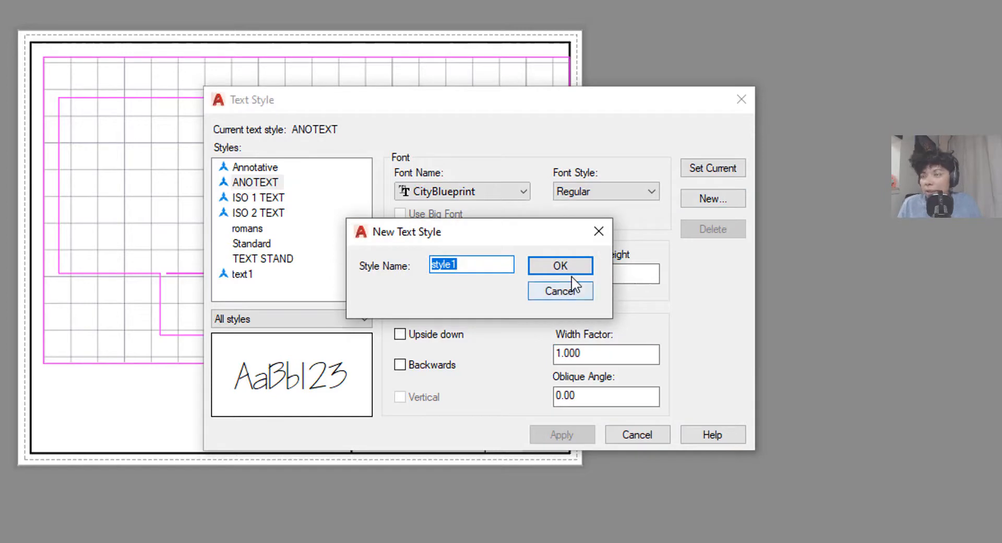
text(MECH)
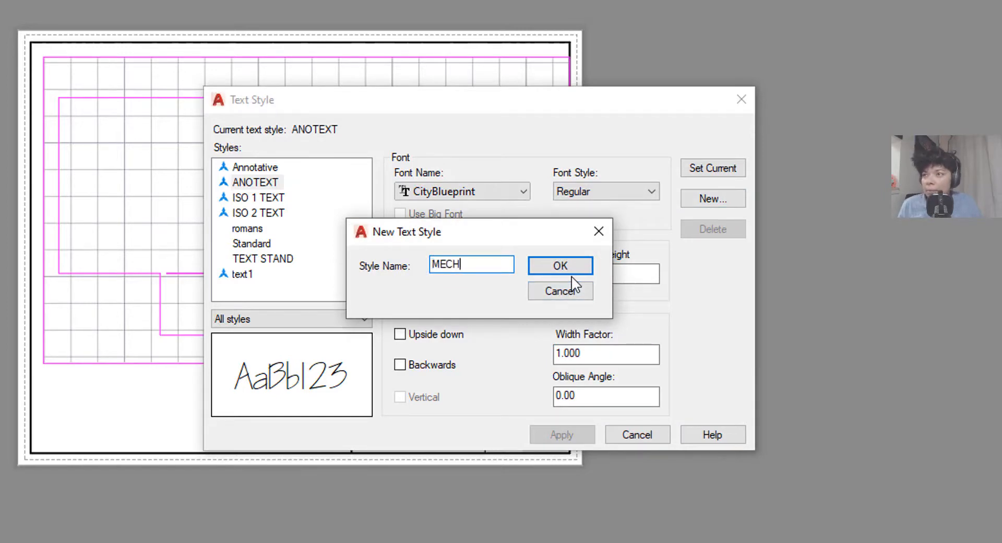
text(ANNO)
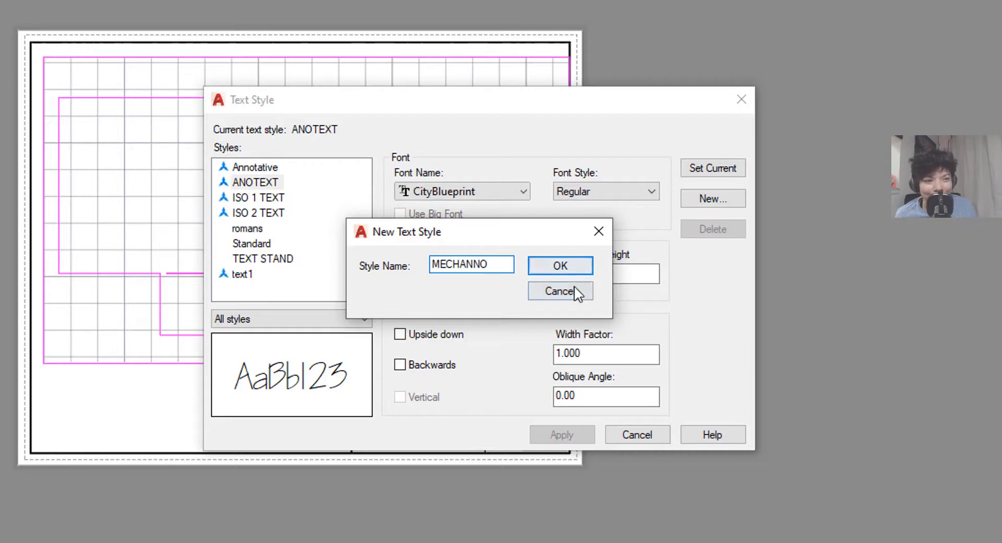
click(573, 266)
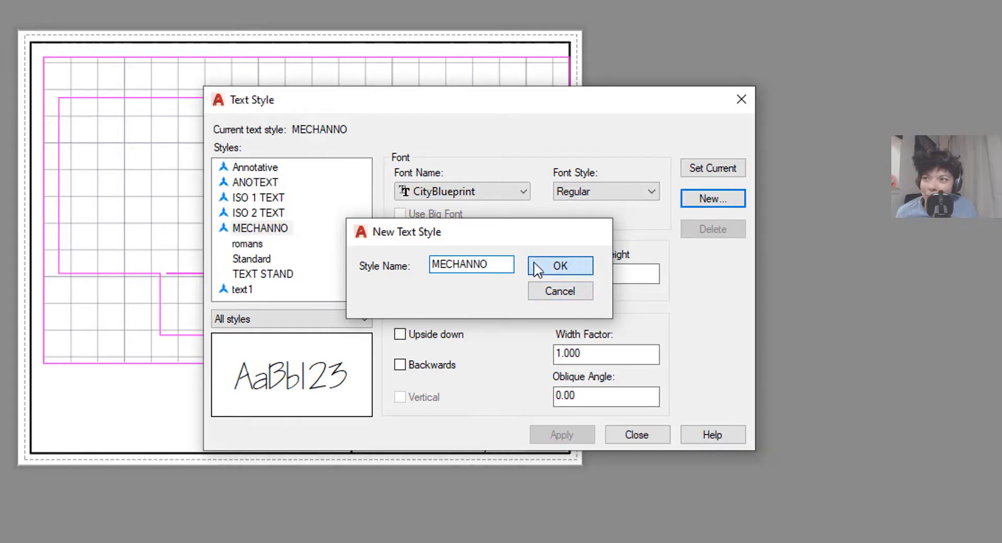
click(474, 191)
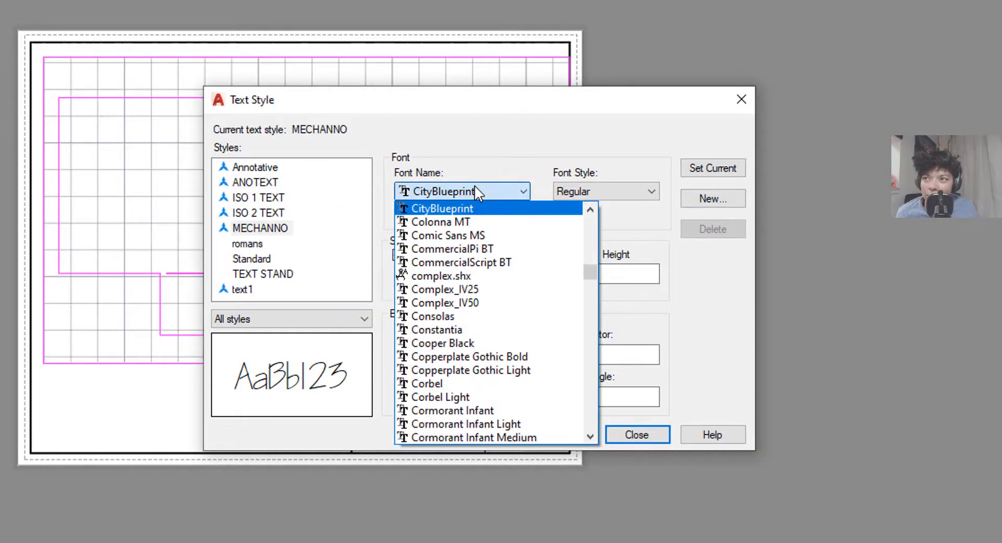
scroll(486, 241, up, 1)
scroll(486, 243, up, 15)
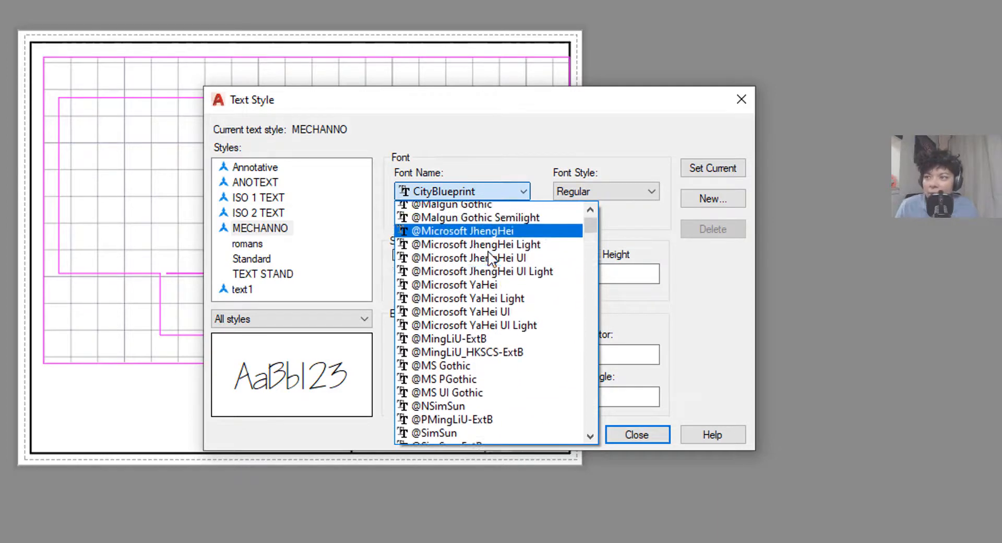
scroll(459, 350, down, 1)
click(449, 357)
click(462, 191)
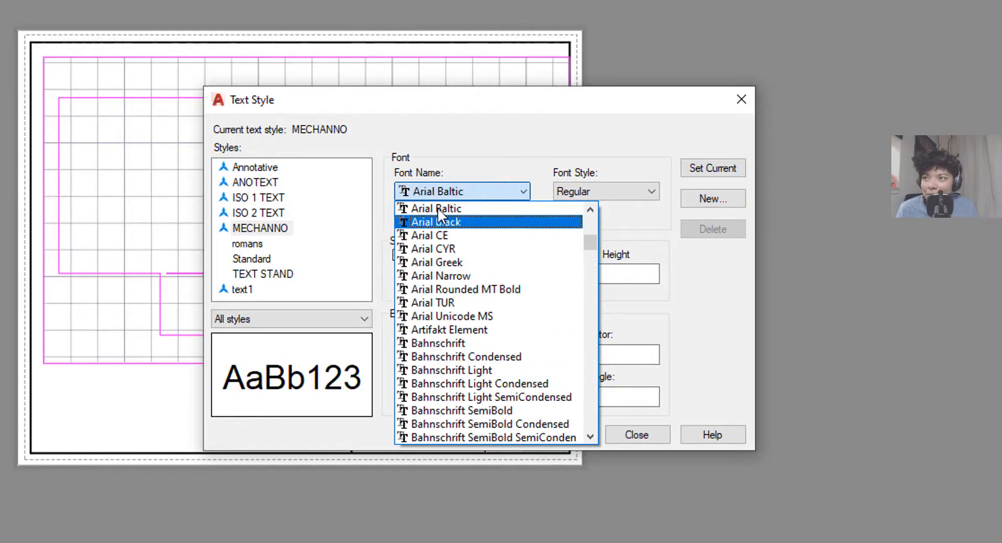
scroll(450, 241, up, 1)
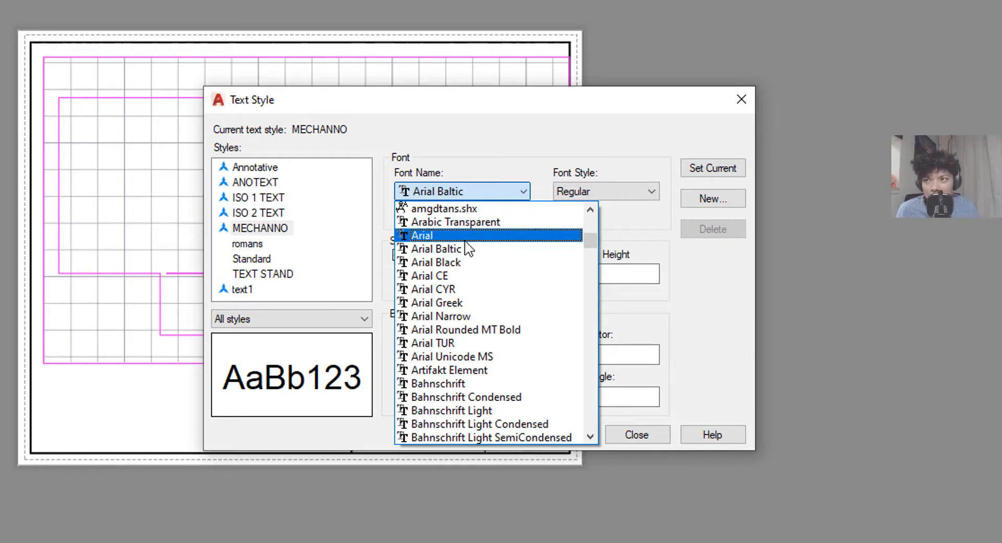
click(465, 239)
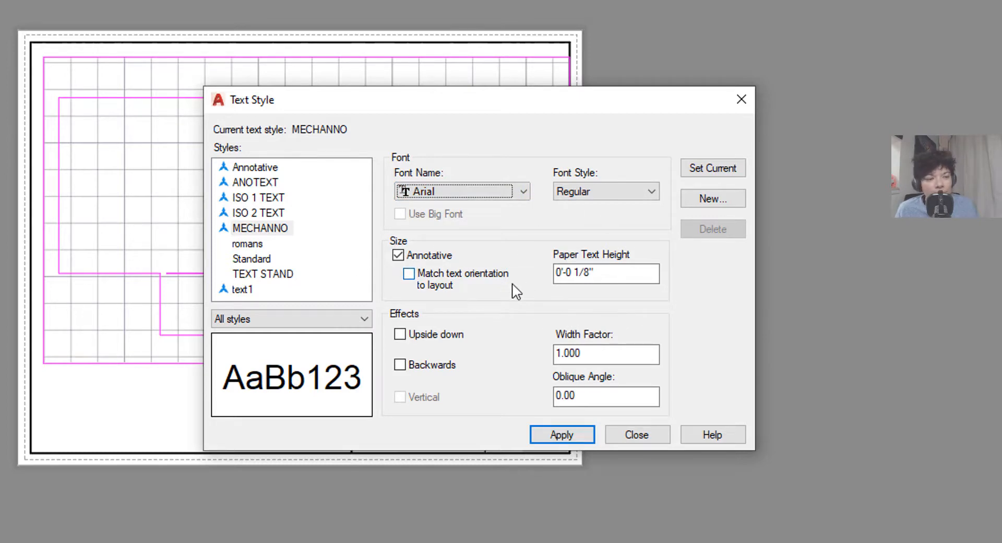
- Set MECHANNO's paper text height to 0.125 and apply it
drag(611, 278, 551, 276)
text(0.125)
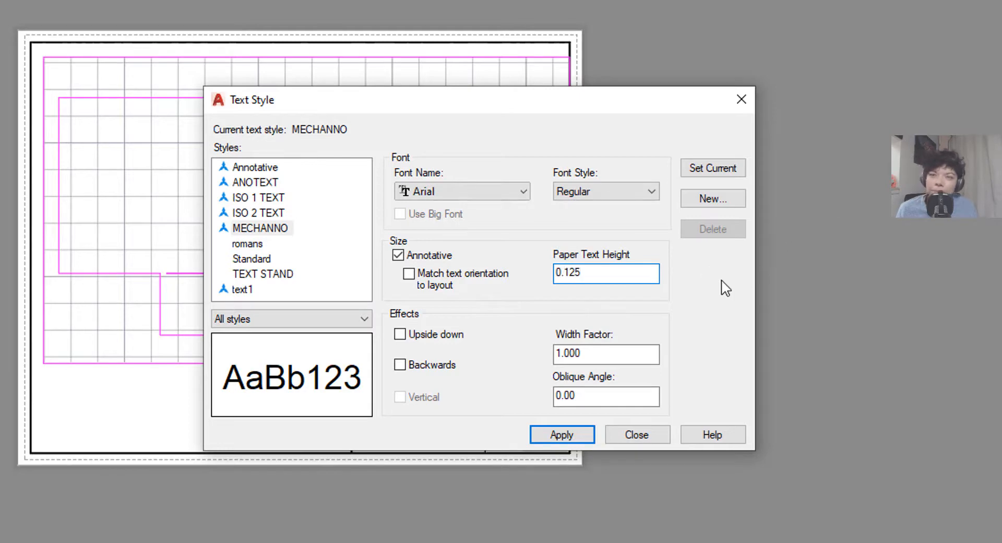
click(625, 353)
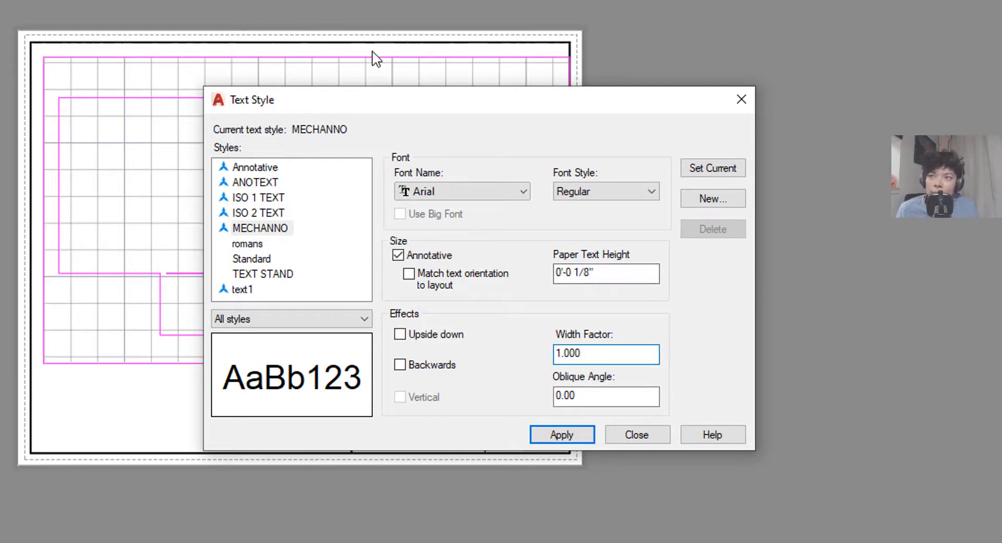
click(727, 204)
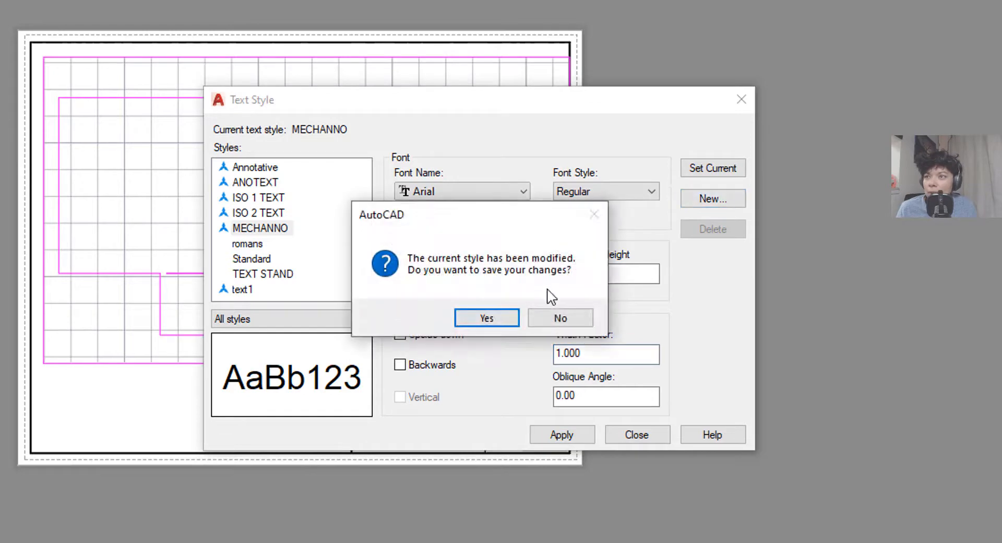
- Save the MECHANNO changes and create a new text style named CIVILANNO
key(Return)
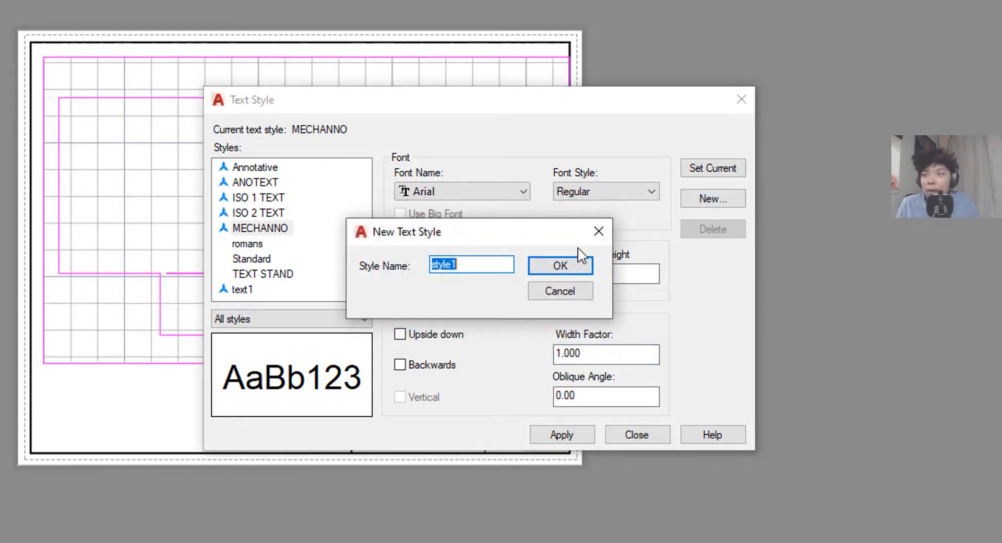
text(c)
key(BackSpace)
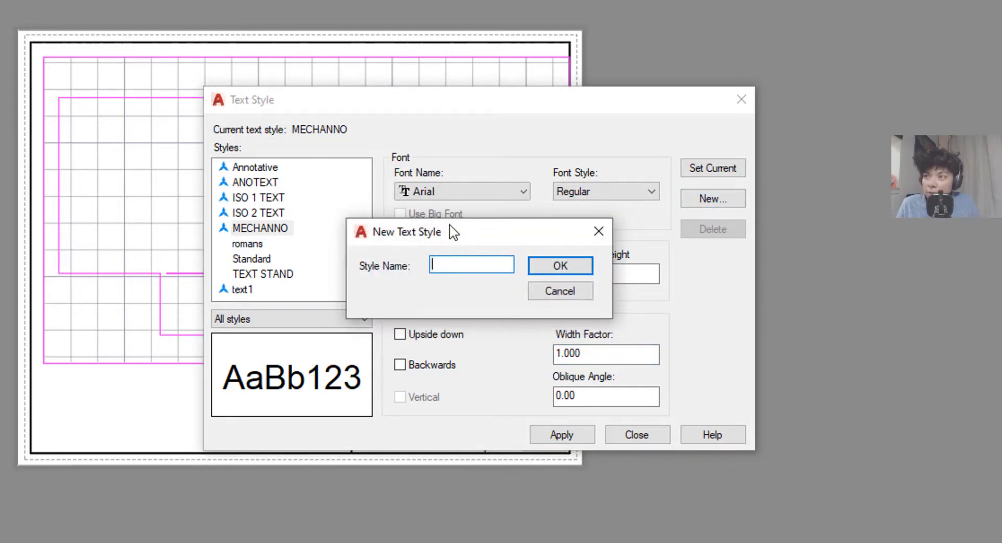
text(CIVILANNO)
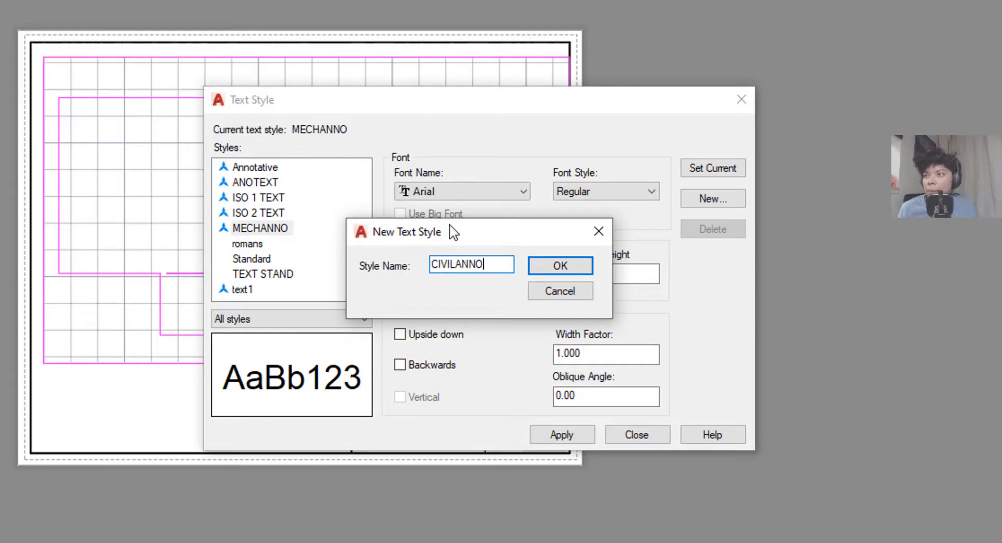
key(Return)
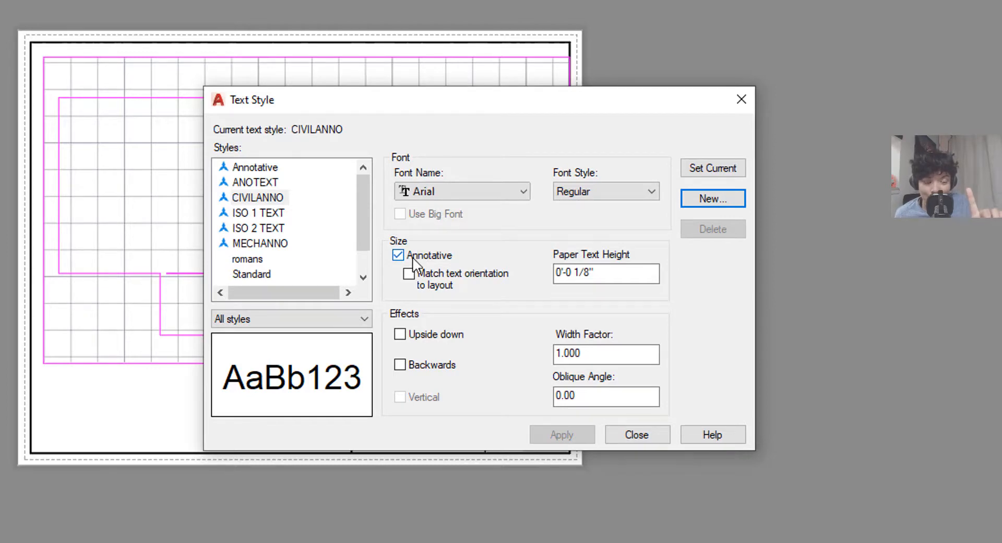
- Give CIVILANNO the RomanS_IV25 font, make it current, and close the dialog
mouse_move(413, 263)
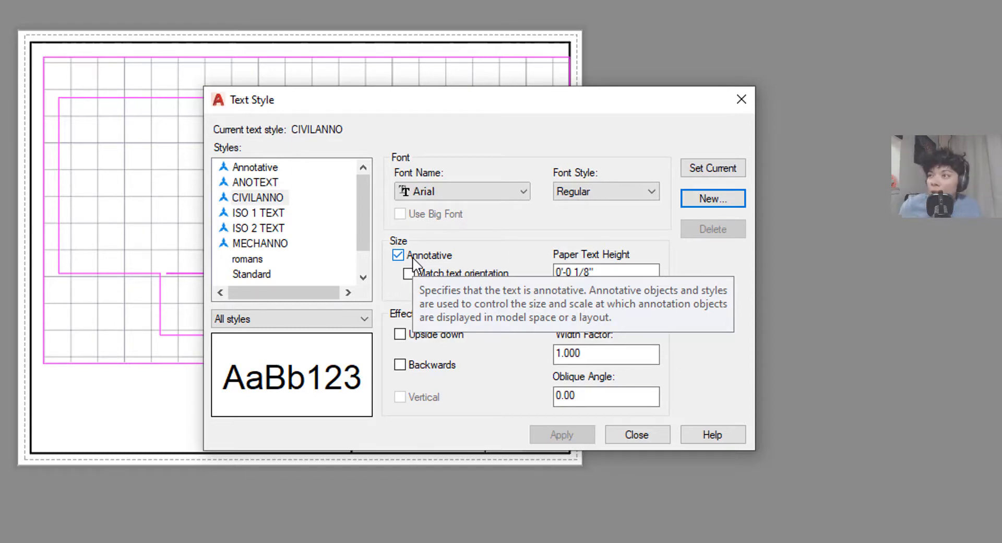
click(524, 192)
scroll(479, 329, down, 10)
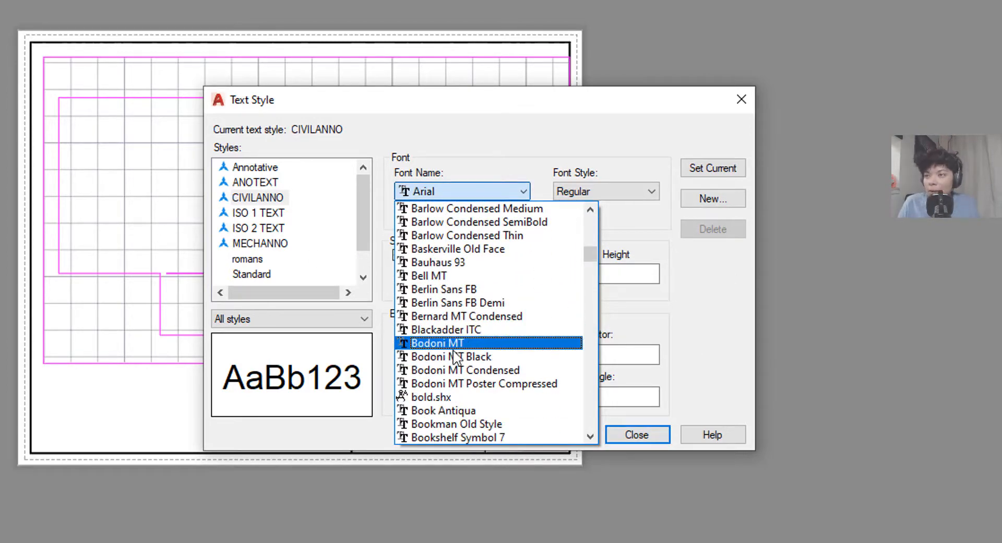
key(r)
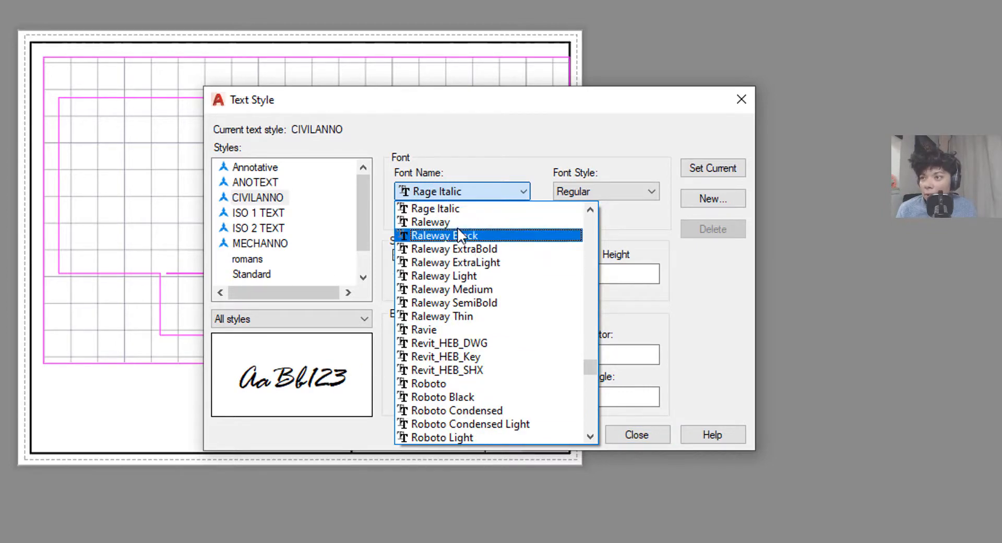
scroll(455, 355, down, 3)
scroll(456, 357, down, 4)
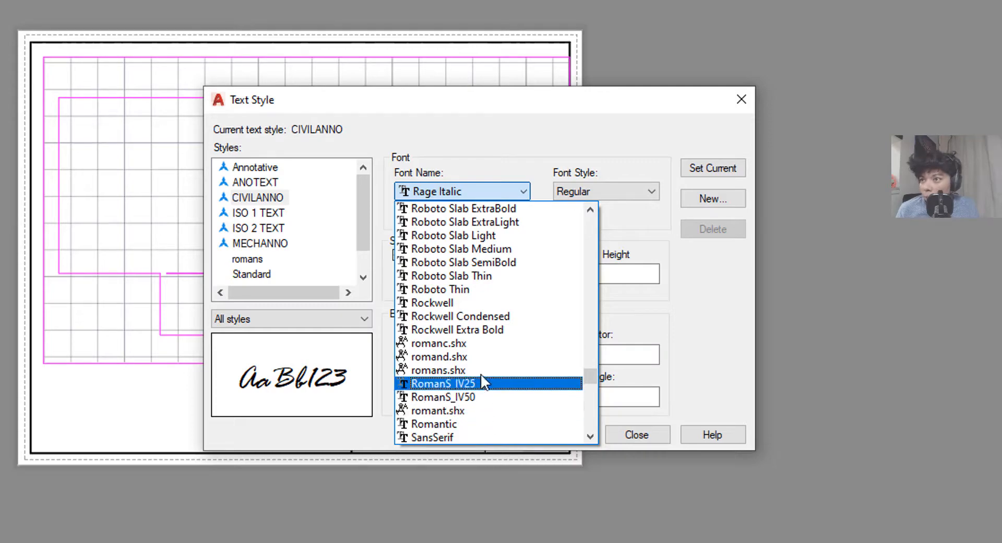
scroll(499, 376, down, 1)
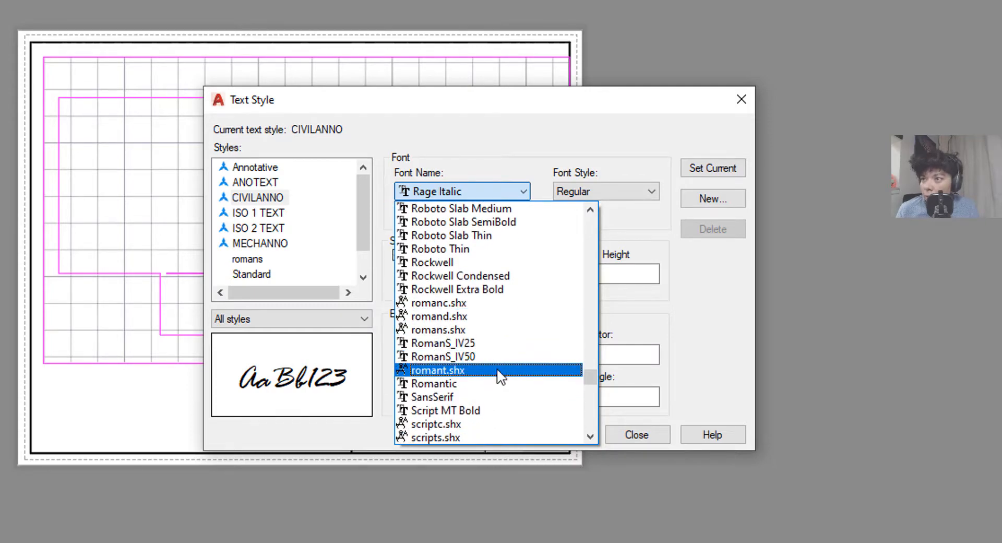
scroll(497, 407, up, 1)
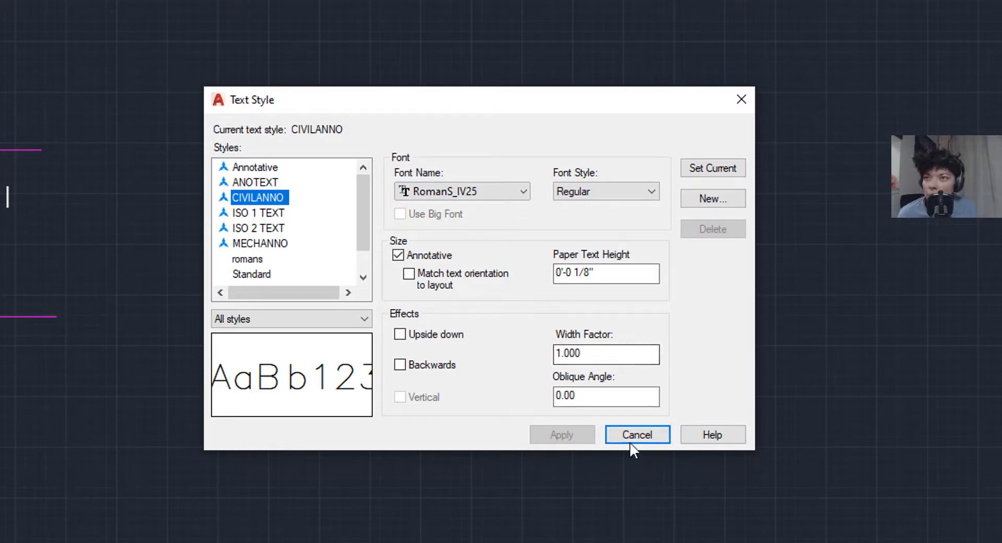
click(725, 166)
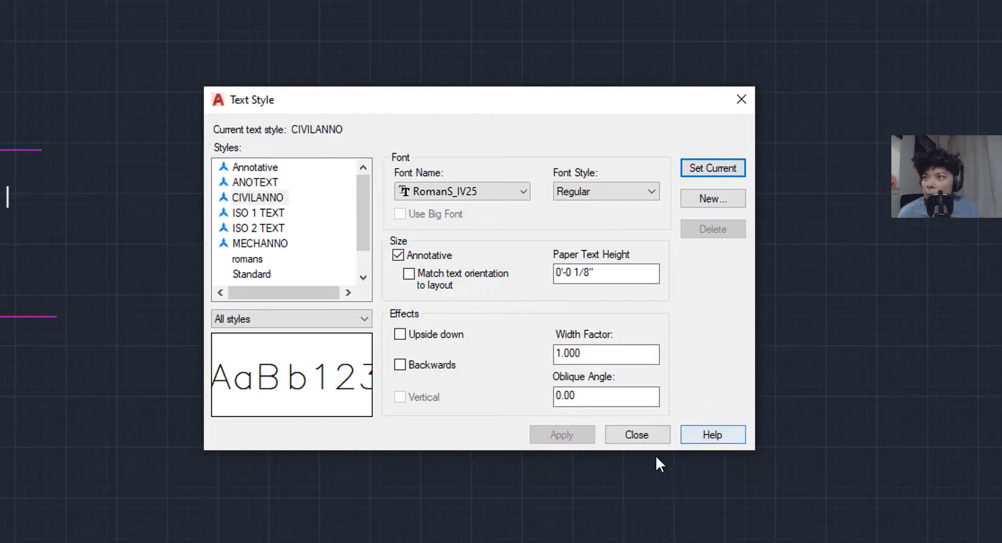
click(639, 435)
scroll(241, 134, up, 2)
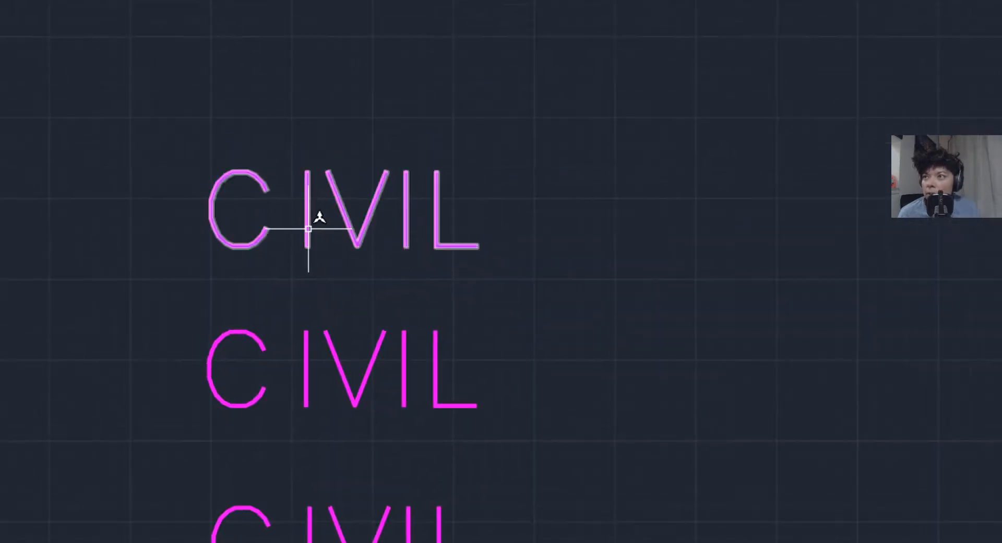
- Pan the drawing so all three CIVIL text samples are centered, then clear the selection
click(320, 217)
scroll(350, 298, up, 4)
mouse_move(349, 301)
middle_down()
mouse_move(355, 432)
mouse_move(374, 491)
middle_up()
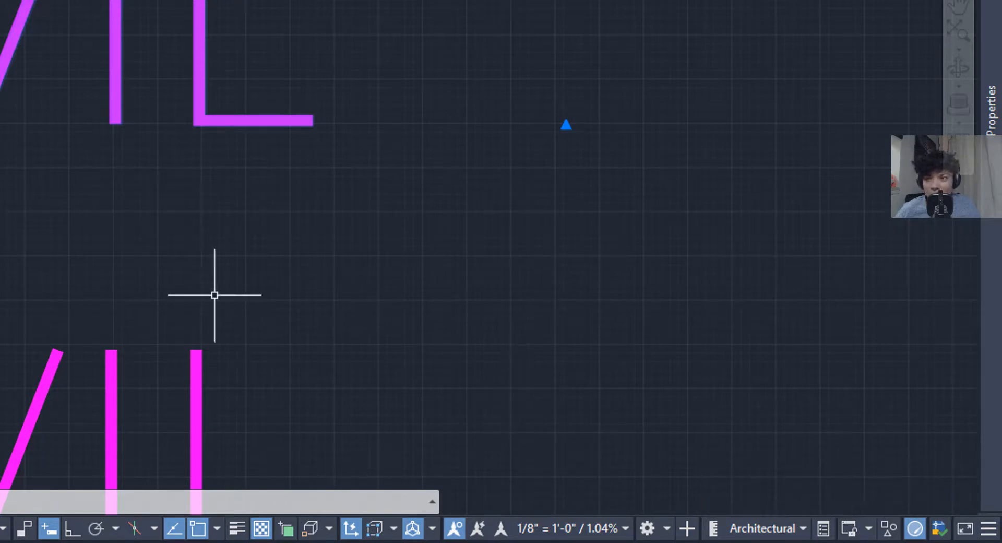
mouse_move(958, 453)
scroll(227, 246, down, 2)
scroll(227, 245, down, 2)
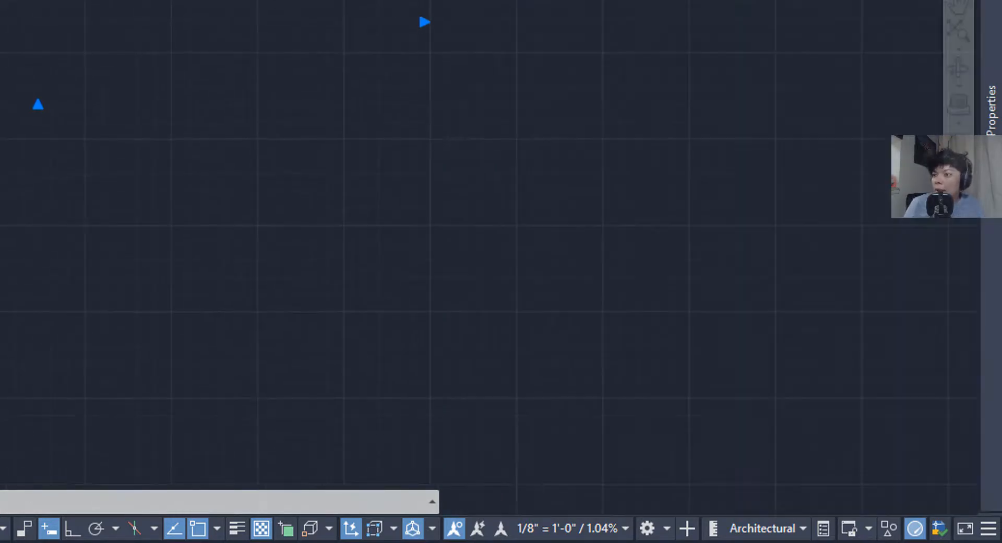
key(Escape)
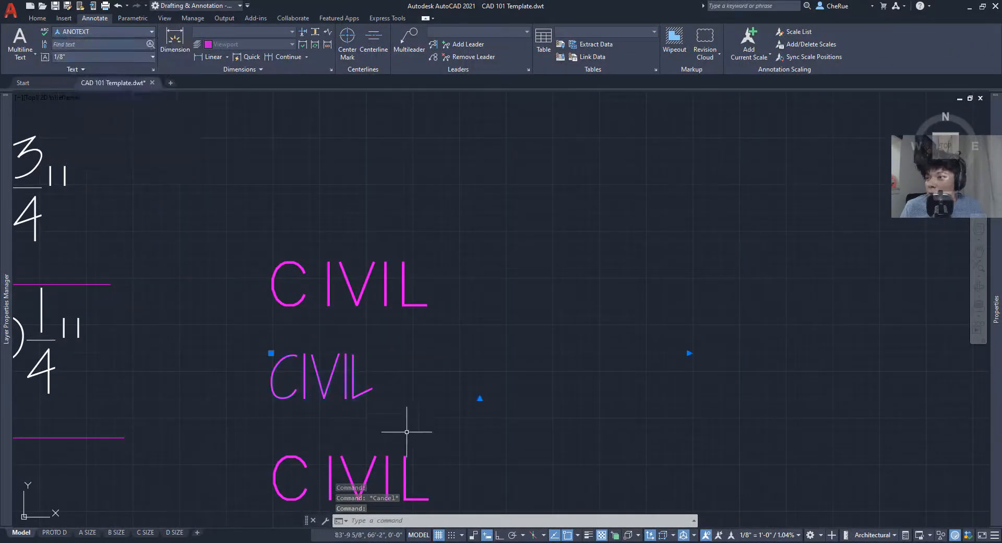
middle_drag(407, 432, 402, 340)
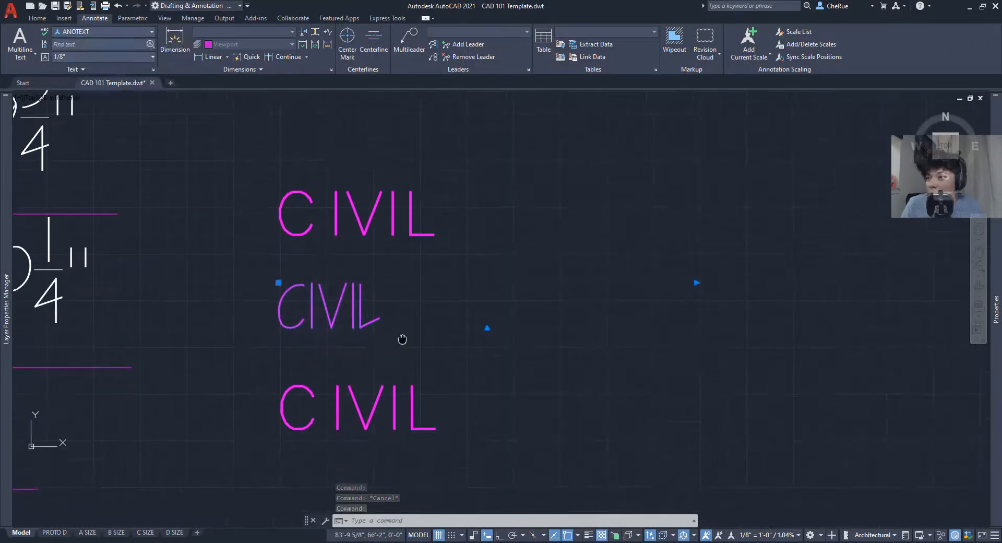
- Apply the MECHANNO text style to the bottom CIVIL text sample
key(Escape)
click(351, 409)
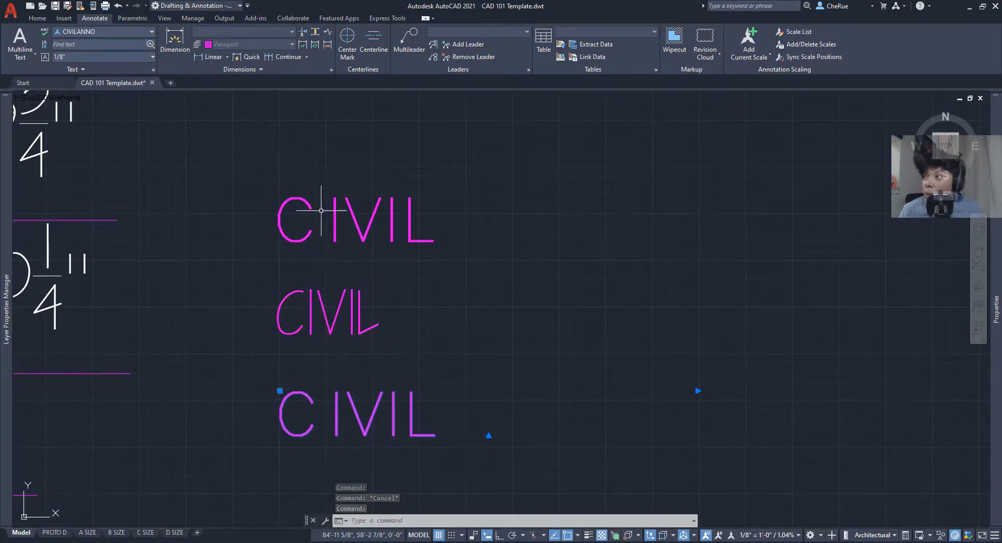
click(124, 35)
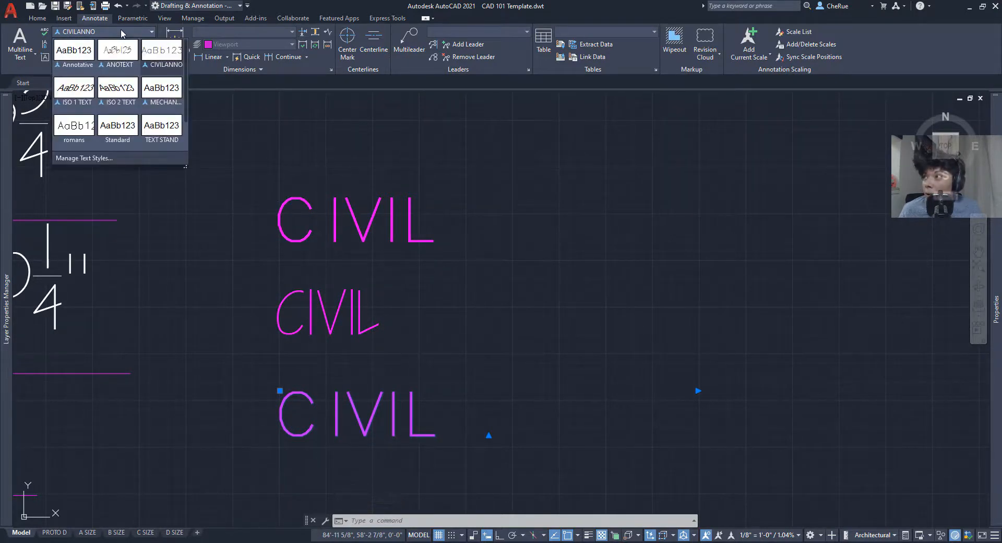
click(162, 88)
key(Escape)
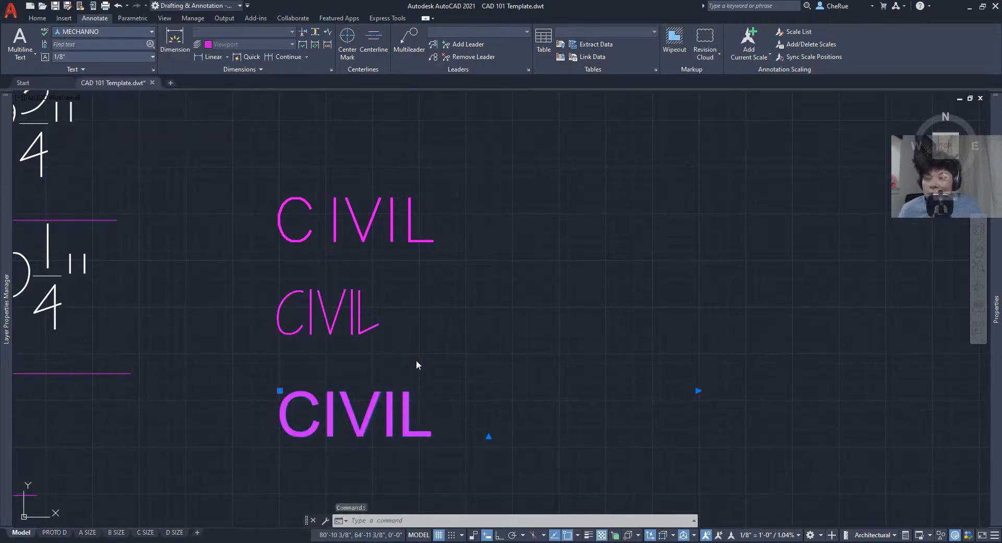
middle_drag(414, 350, 421, 327)
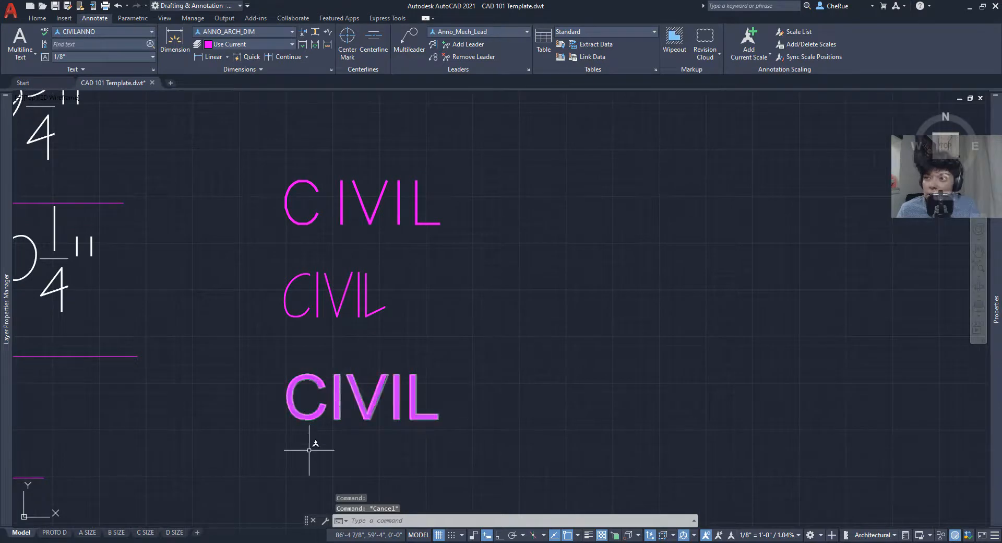
middle_drag(443, 416, 564, 418)
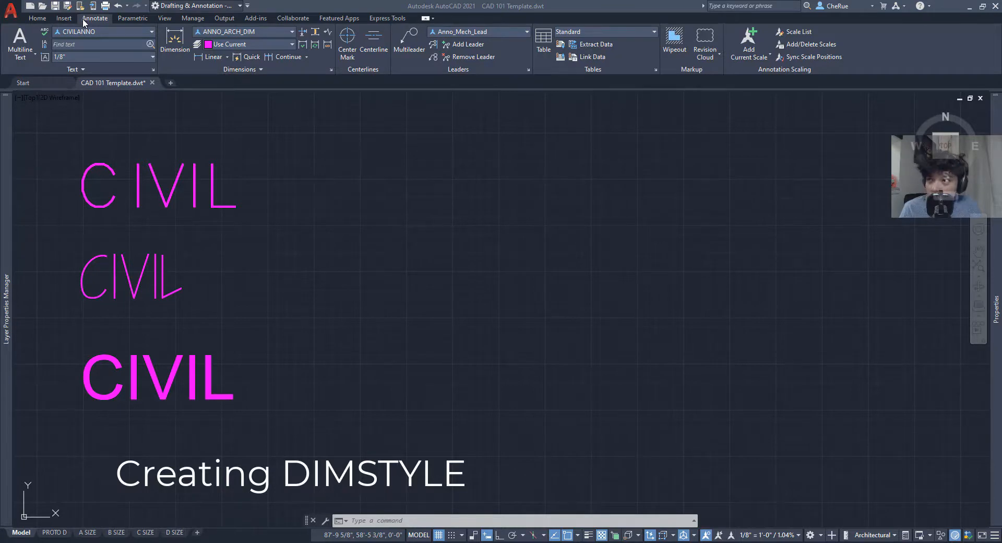
- Open Dimension Style Manager, inspect Copy of ANNO_CIVIL_DIM without changes, then select ANNO_ARCH_DIM
click(332, 71)
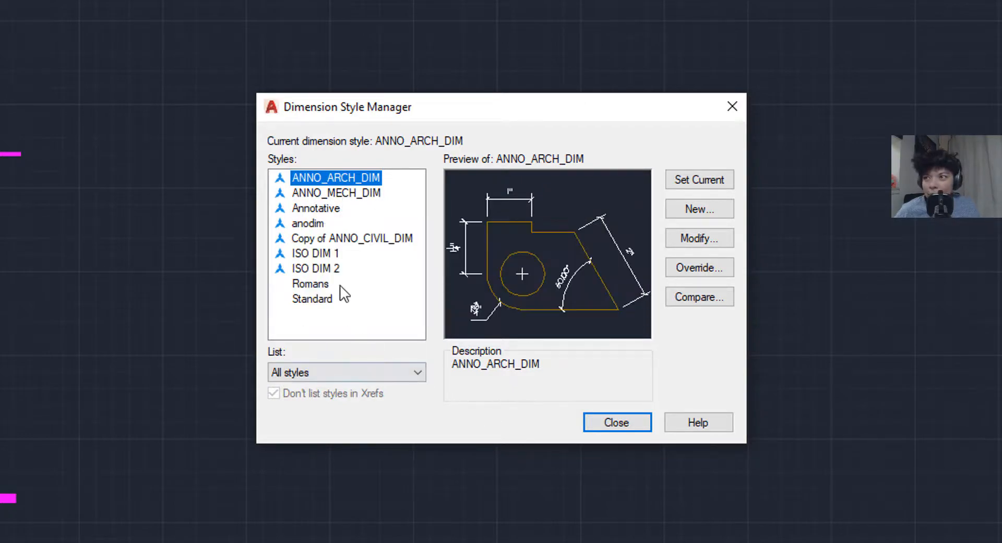
click(329, 240)
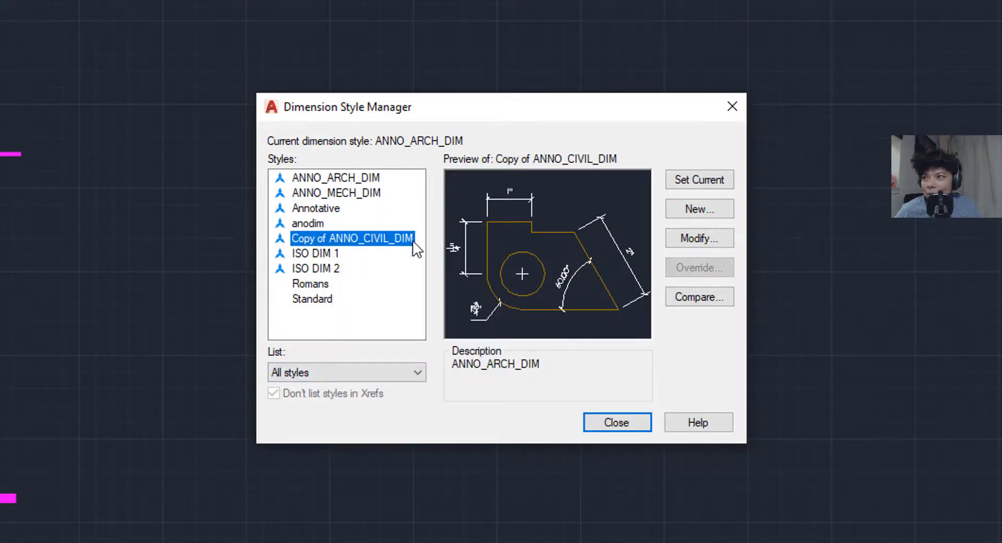
click(683, 242)
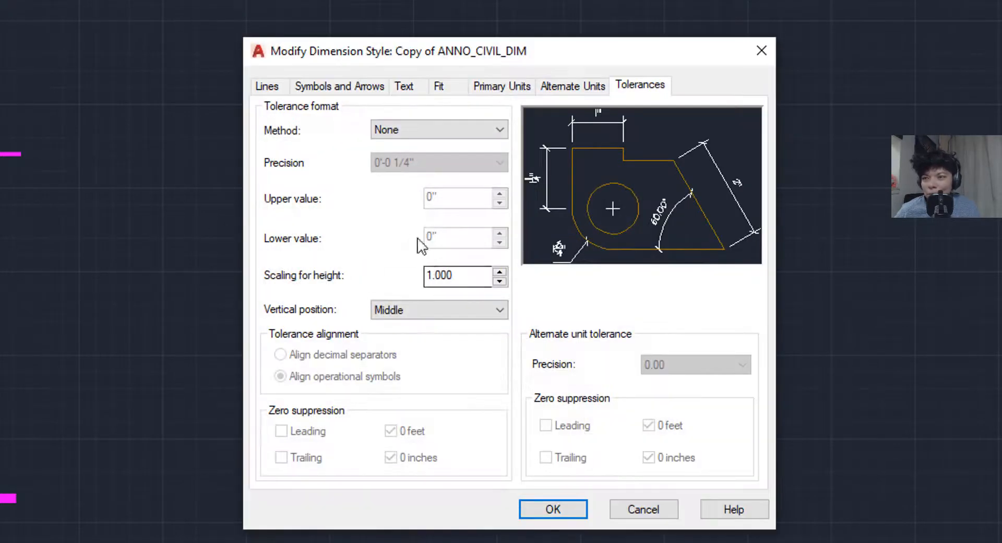
click(657, 515)
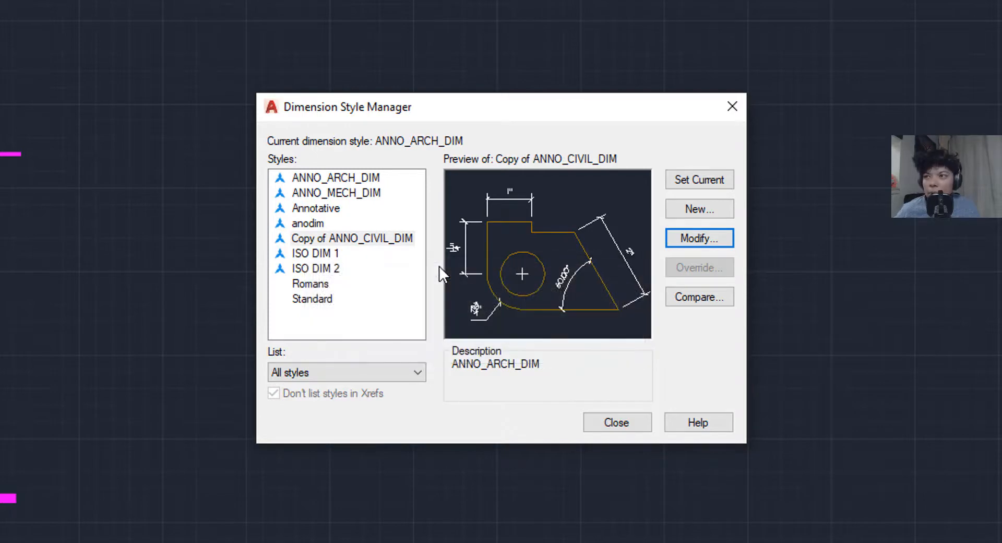
click(372, 181)
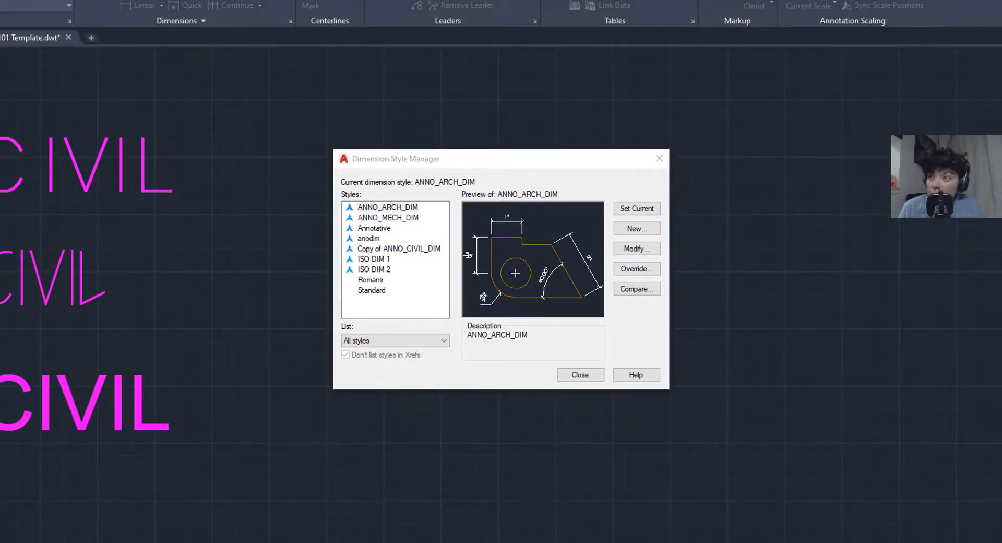
- Select ANNO_ARCH_DIM in the style list, leaving its name unchanged
click(374, 208)
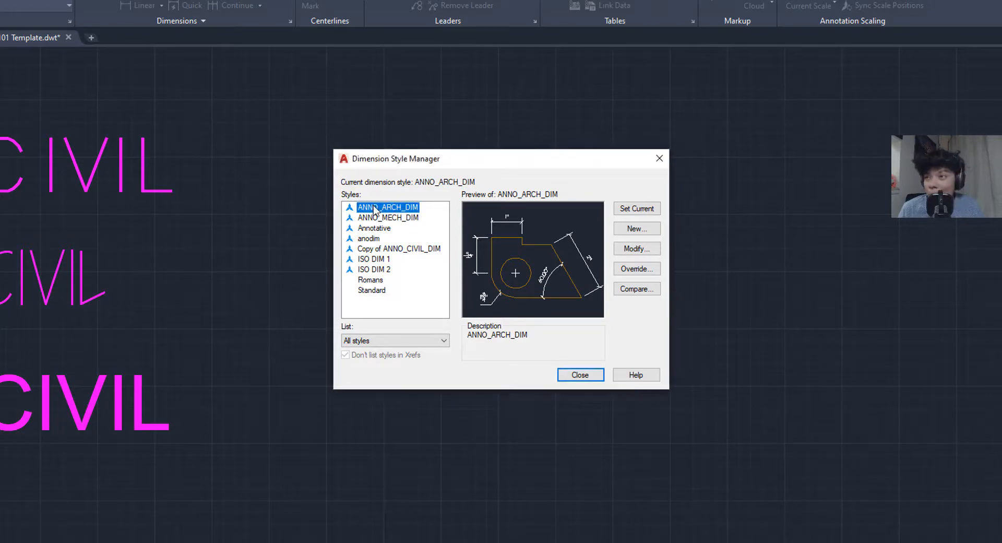
click(375, 208)
click(392, 207)
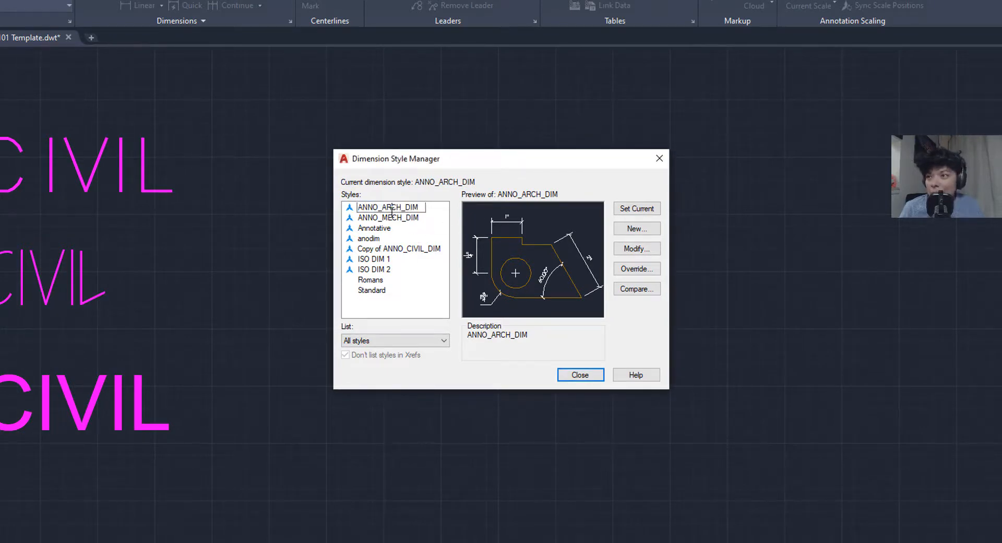
click(395, 218)
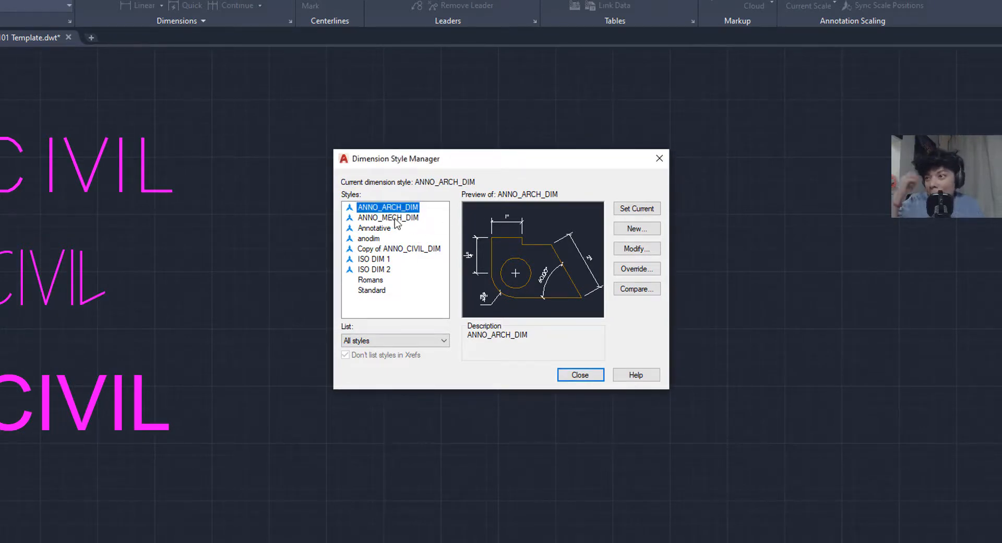
- Start an annotative style from Standard, cancel it, and open ANNO_ARCH_DIM for modification
click(377, 290)
click(637, 229)
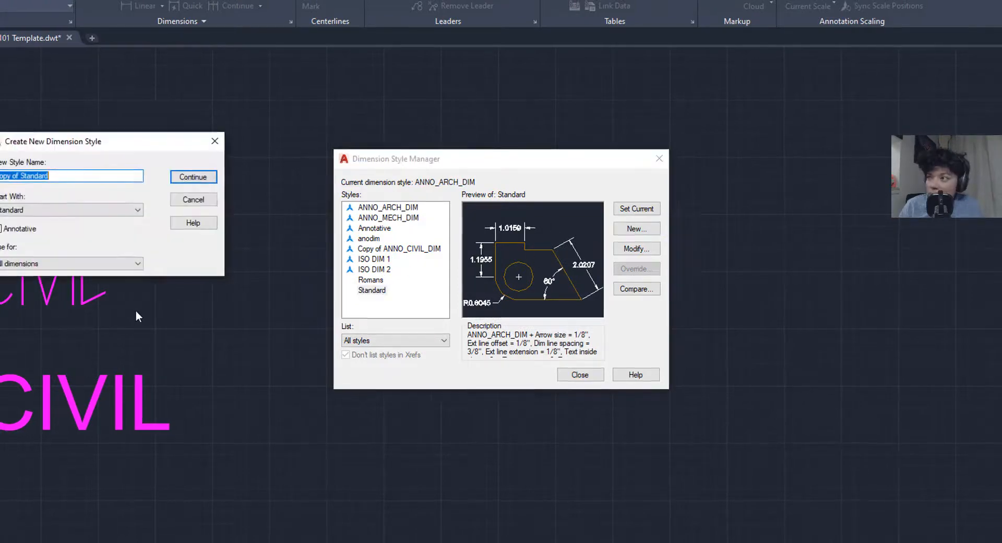
click(127, 221)
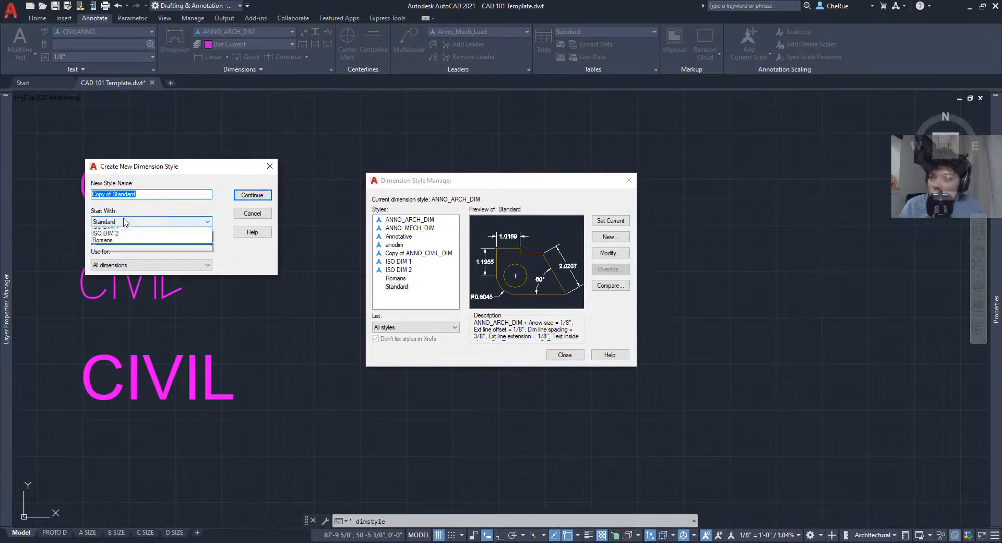
click(128, 222)
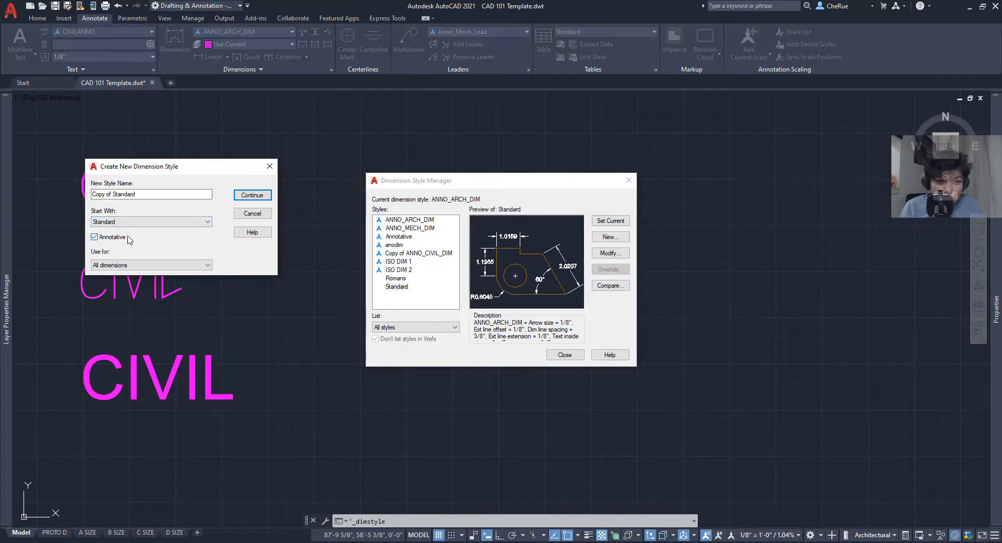
click(96, 237)
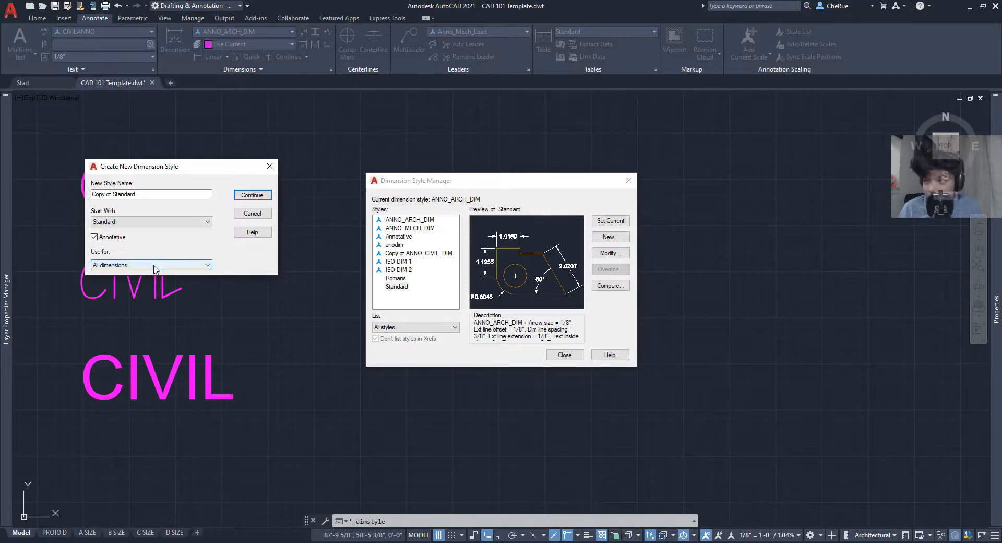
click(253, 212)
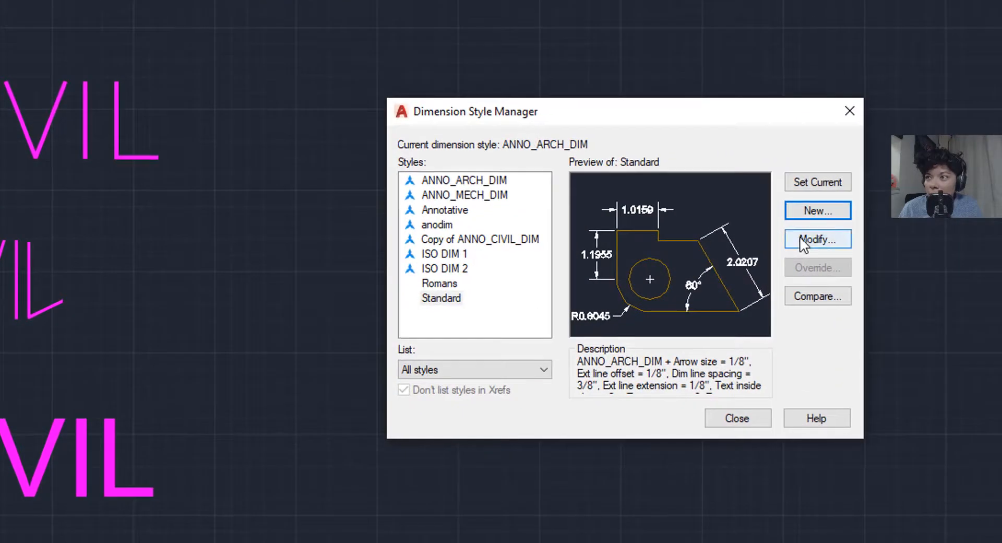
click(446, 180)
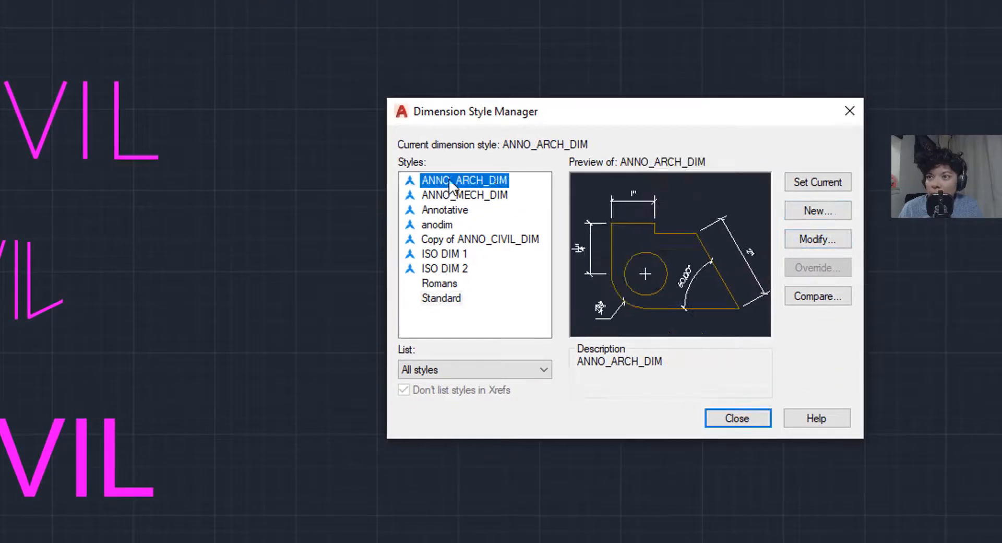
click(826, 245)
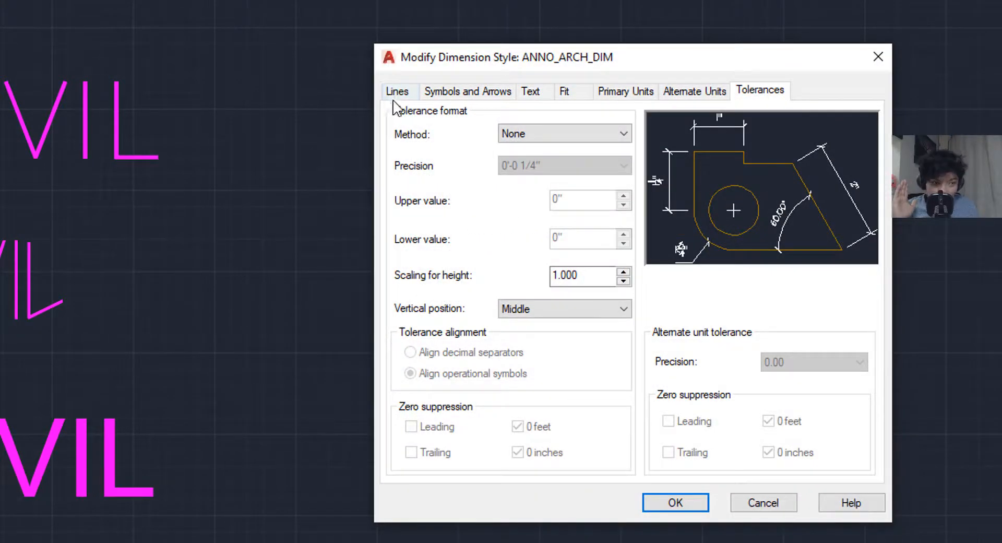
- Review ANNO_ARCH_DIM's arrowheads: Architectural tick first arrowhead and Closed filled leader
click(395, 96)
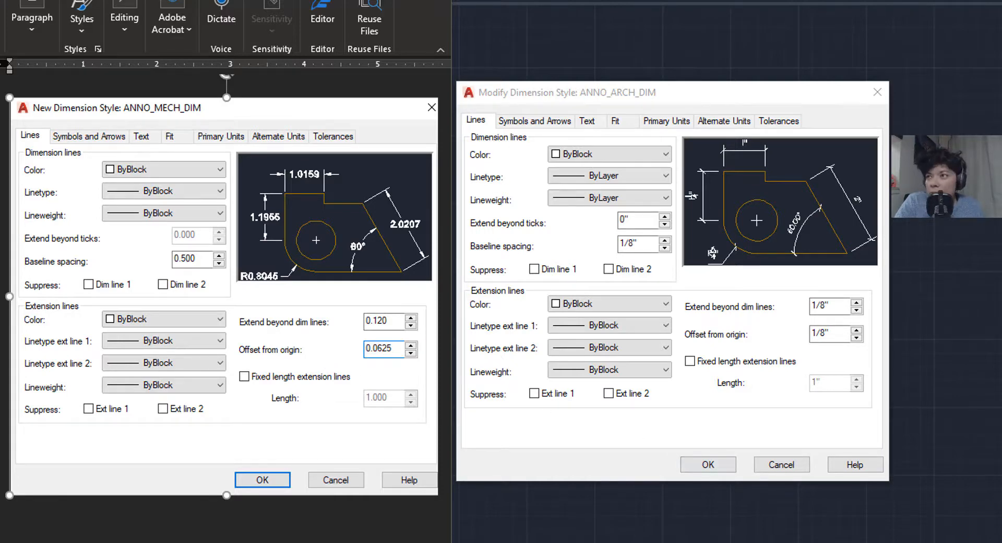
click(542, 123)
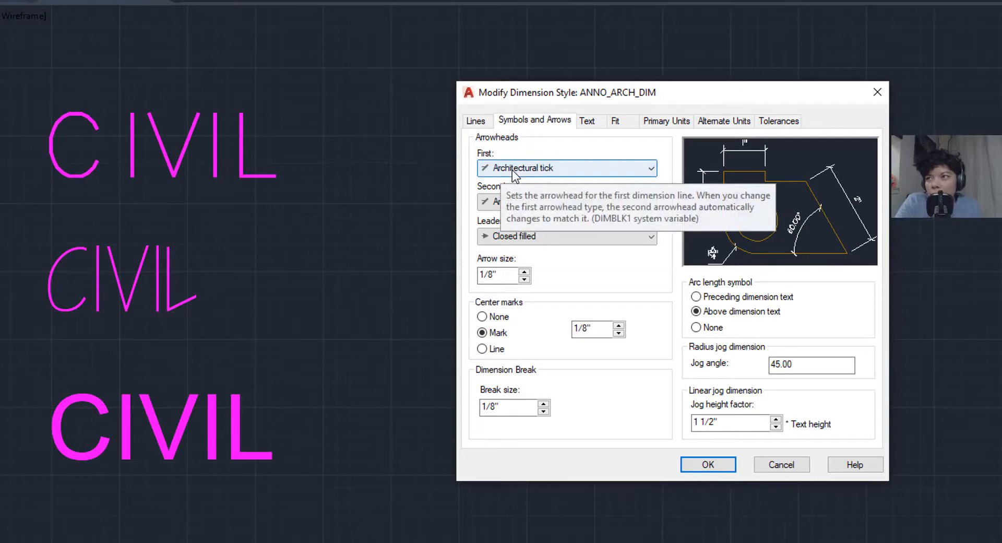
click(621, 168)
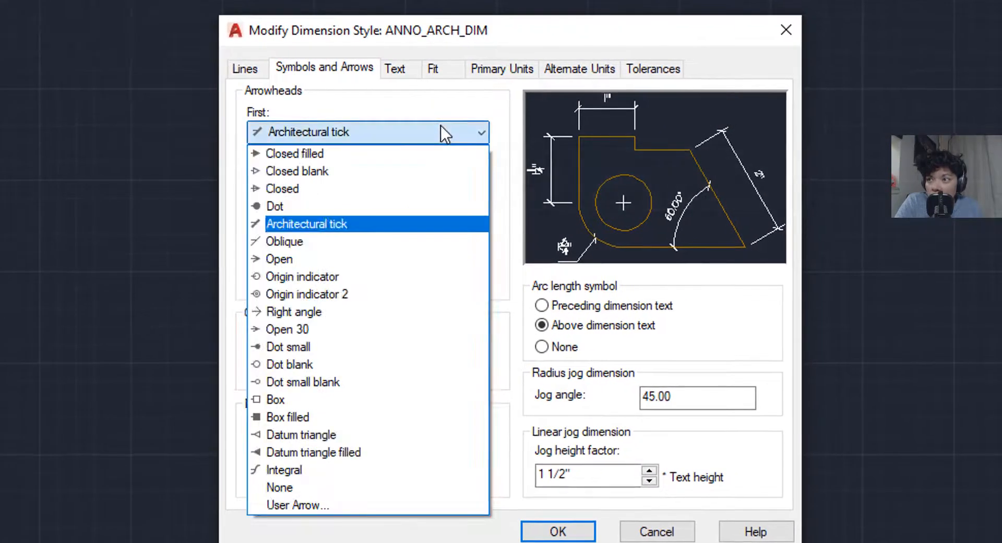
click(353, 229)
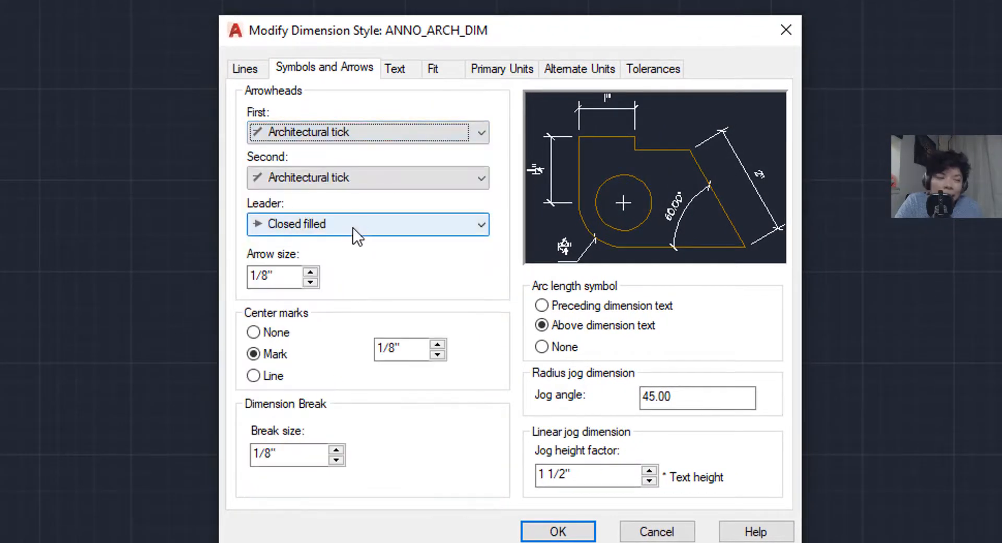
click(299, 226)
click(302, 247)
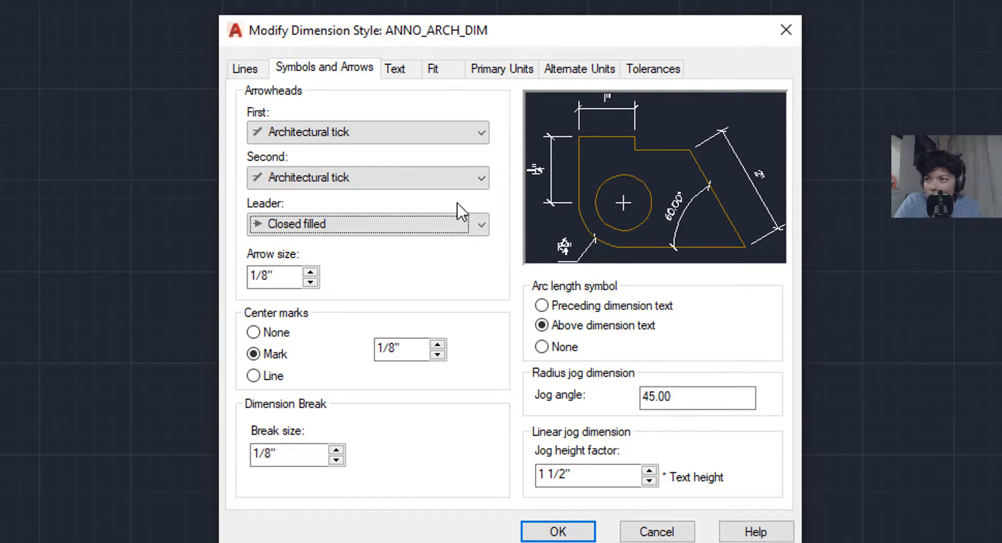
- Reset the leader arrowhead to Closed filled and check arrow size, center mark and jog angle
click(390, 224)
click(365, 278)
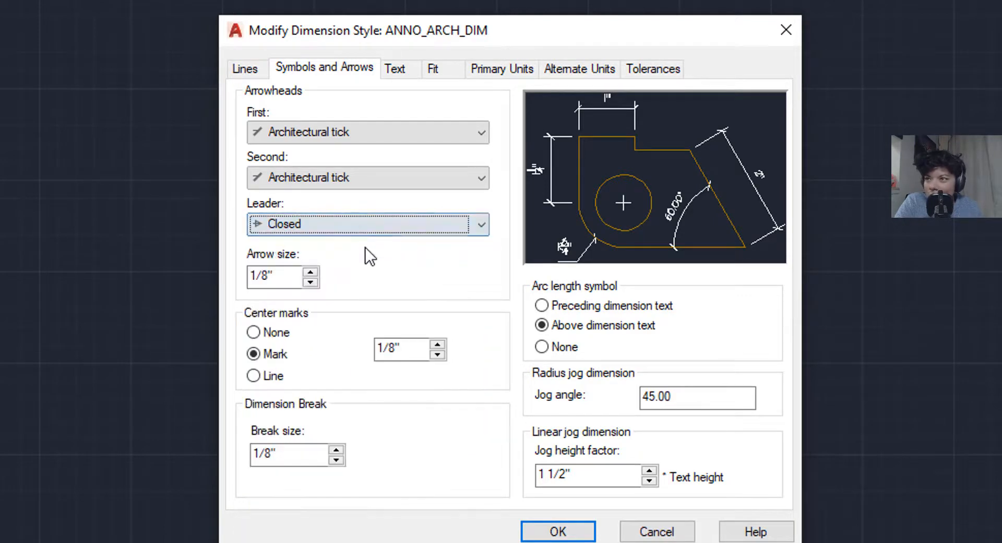
click(372, 226)
scroll(369, 245, up, 1)
click(369, 248)
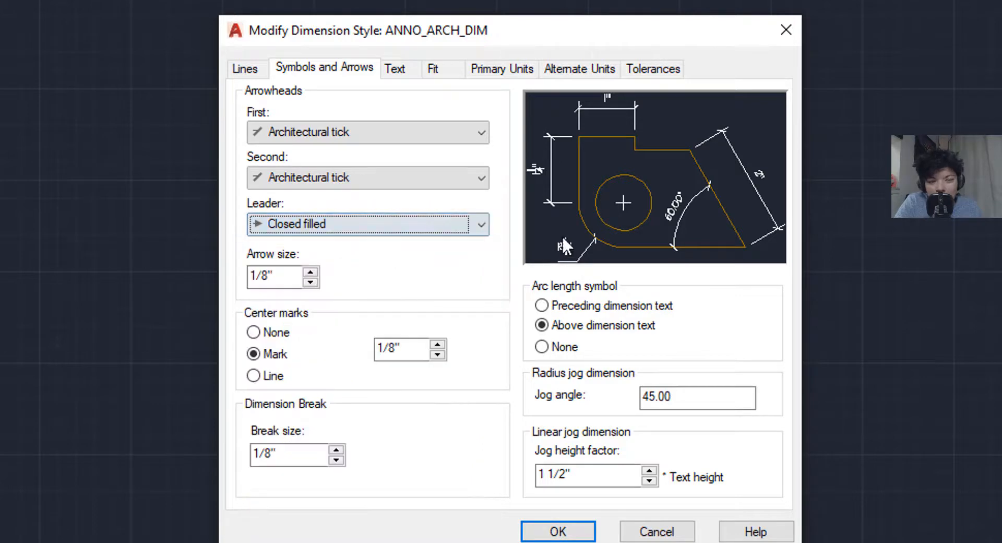
double_click(280, 275)
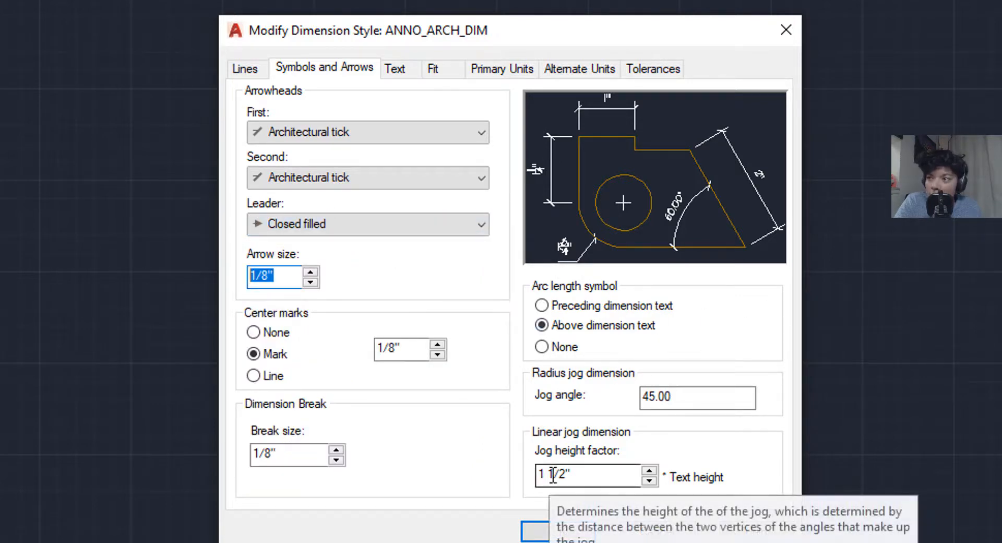
drag(407, 355, 393, 357)
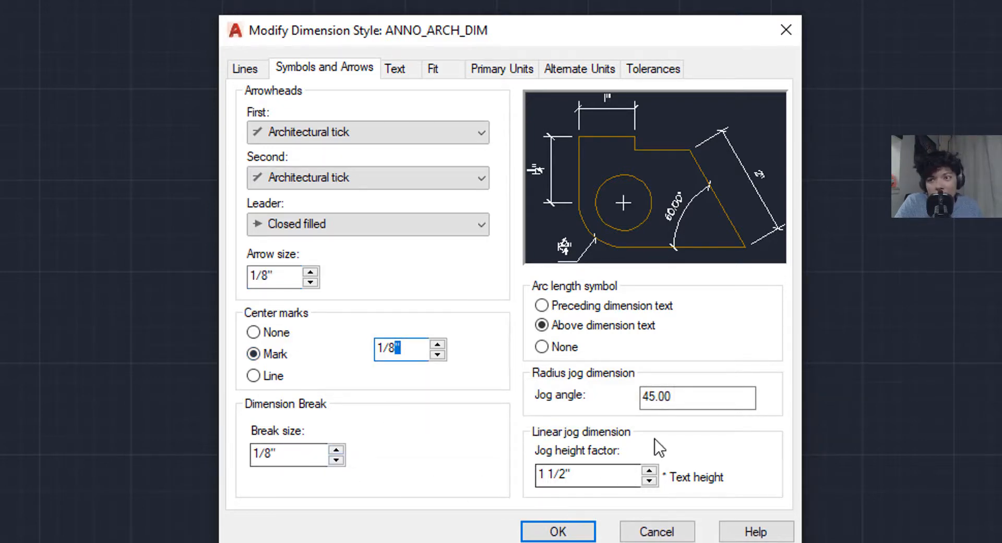
double_click(696, 395)
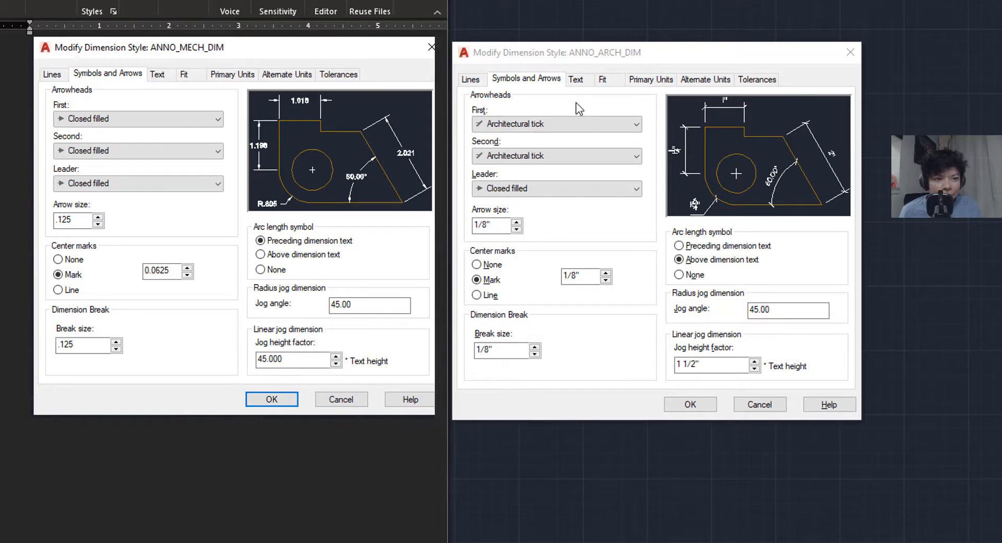
- View ANNO_ARCH_DIM's text settings: ANOTEXT style, 1/8" height, ISO standard alignment
click(577, 79)
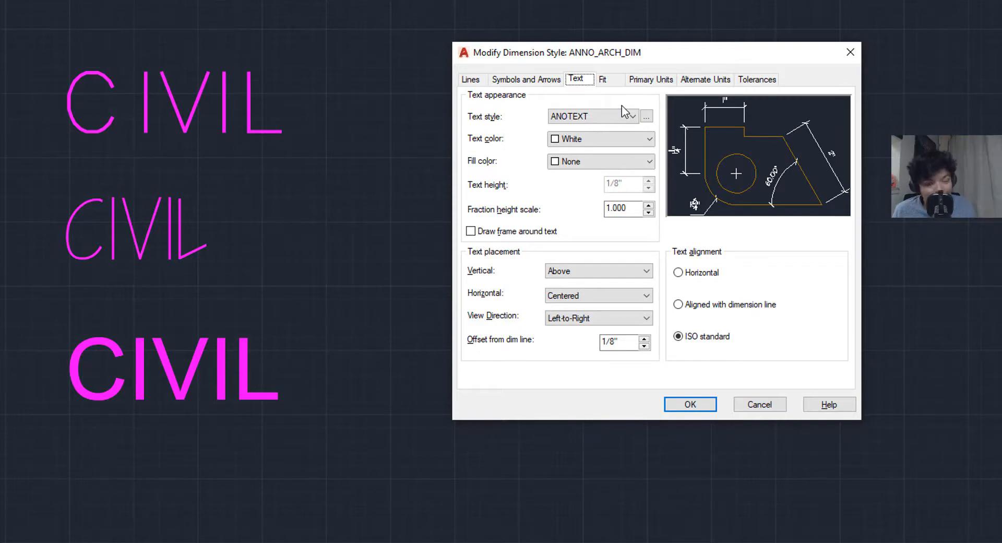
- Try 'Aligned with dimension line', revert to ISO standard alignment, then view the Fit settings
key(alt+Tab)
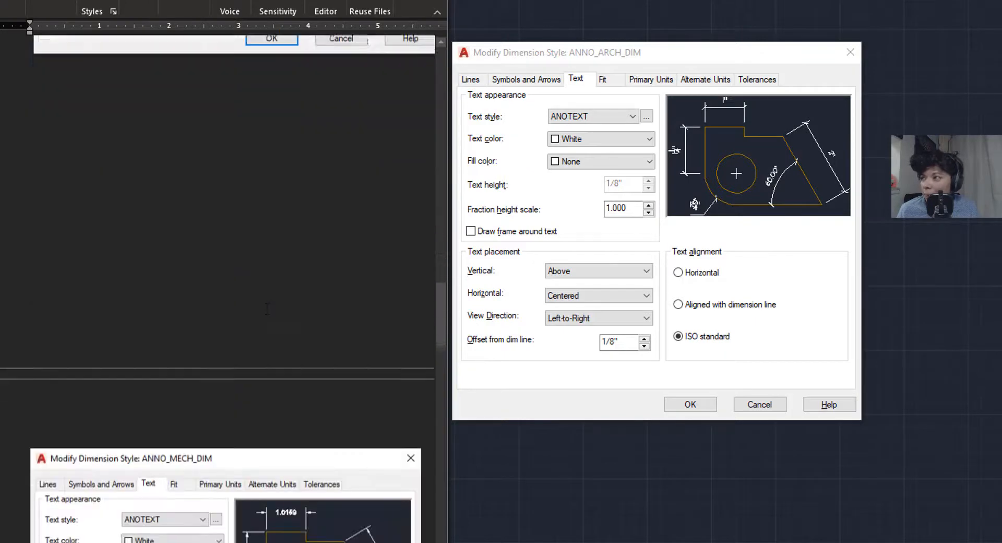
scroll(258, 311, down, 5)
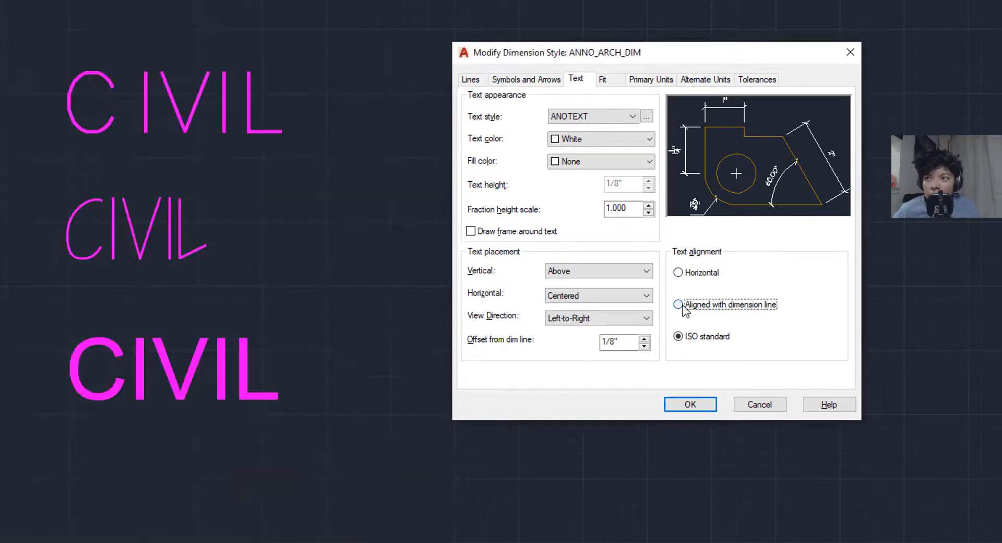
click(689, 305)
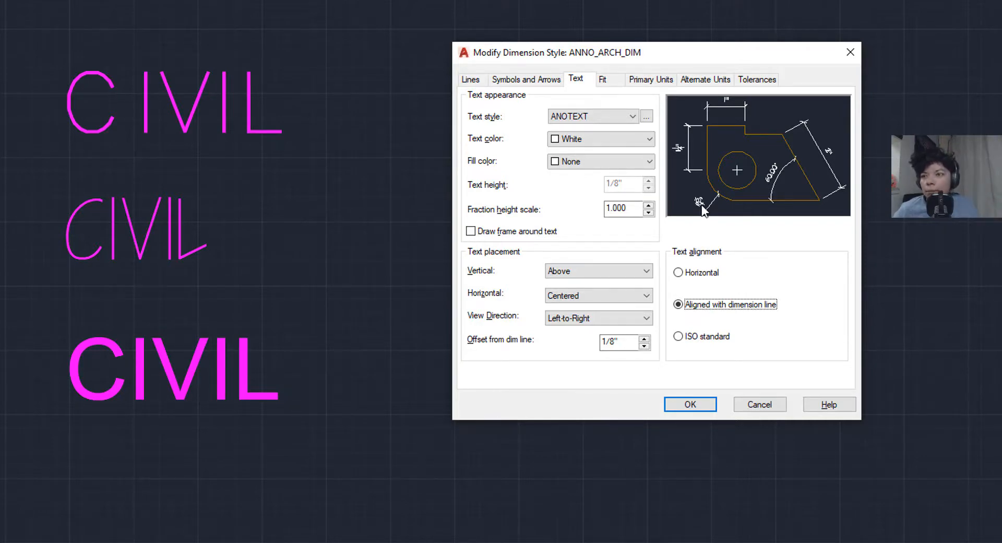
click(698, 340)
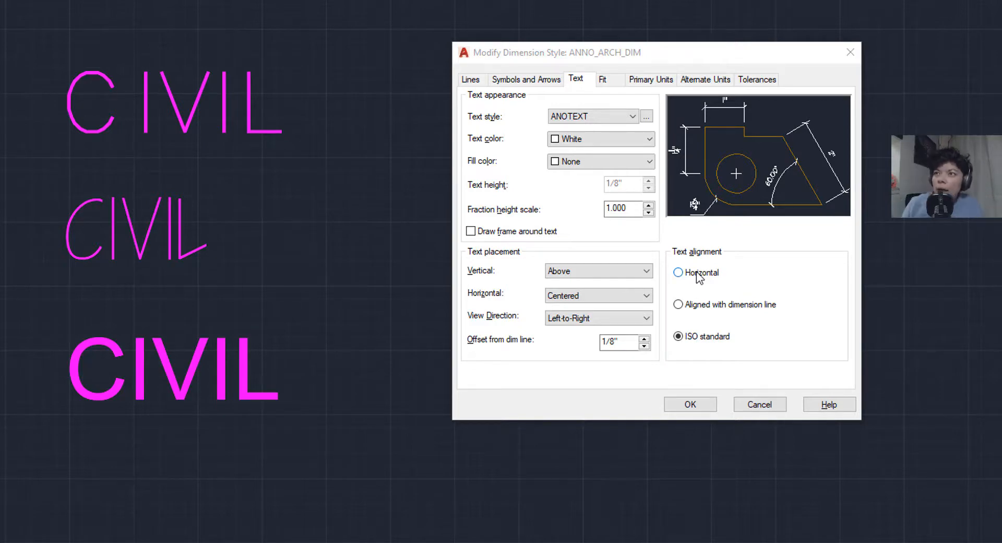
click(616, 81)
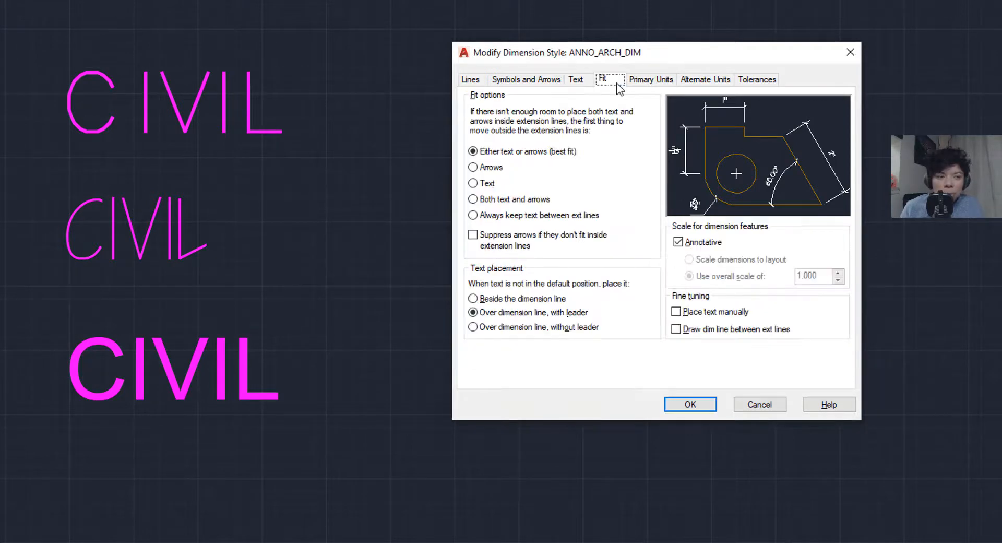
- Check the Word notes, then show ANNO_ARCH_DIM's Architectural primary units with 1/4" precision
key(alt+Tab)
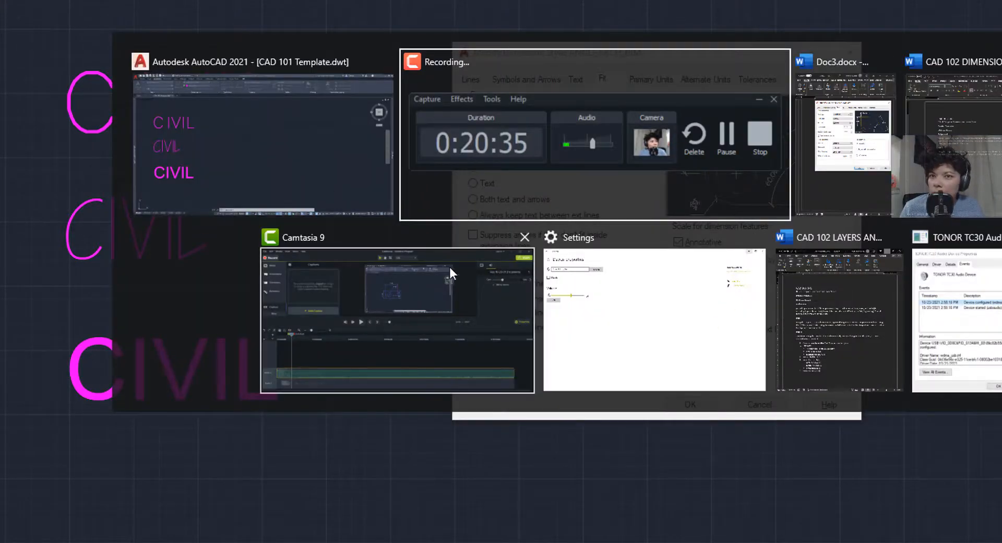
key(Escape)
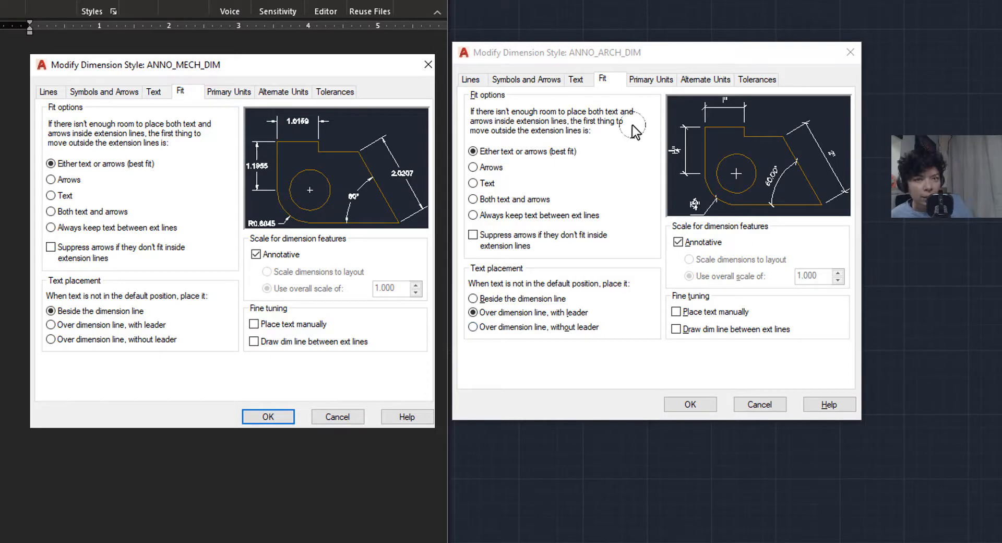
scroll(246, 431, down, 10)
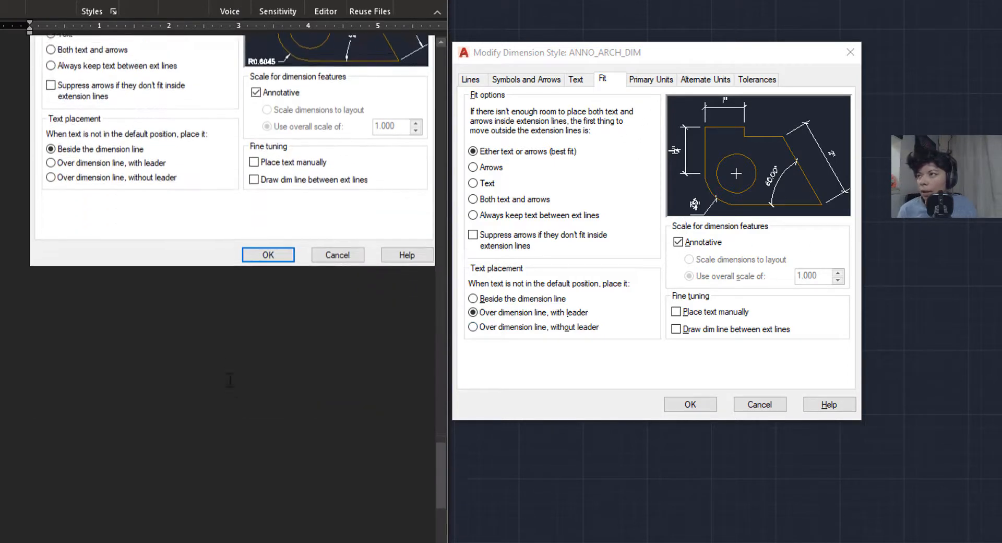
scroll(245, 431, up, 3)
scroll(245, 430, up, 3)
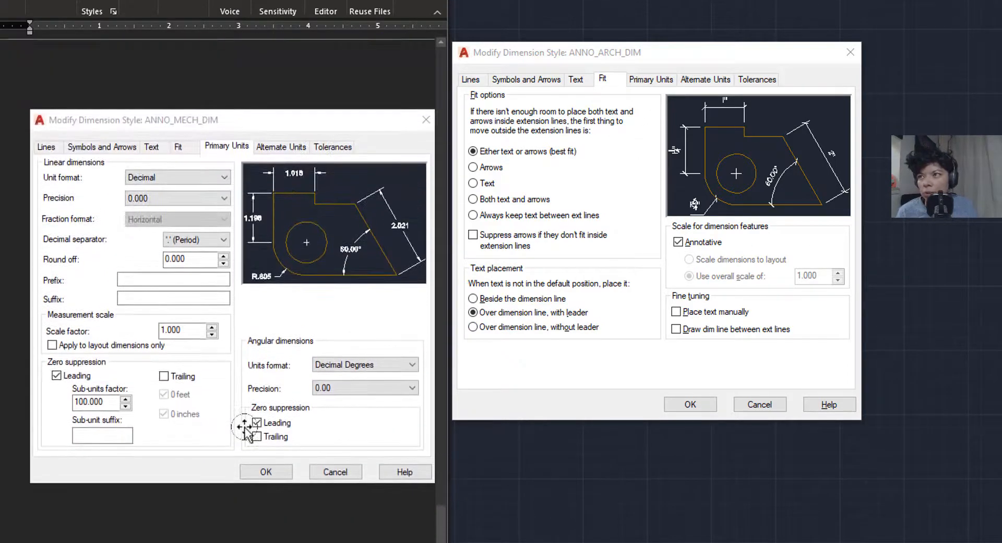
middle_click(251, 307)
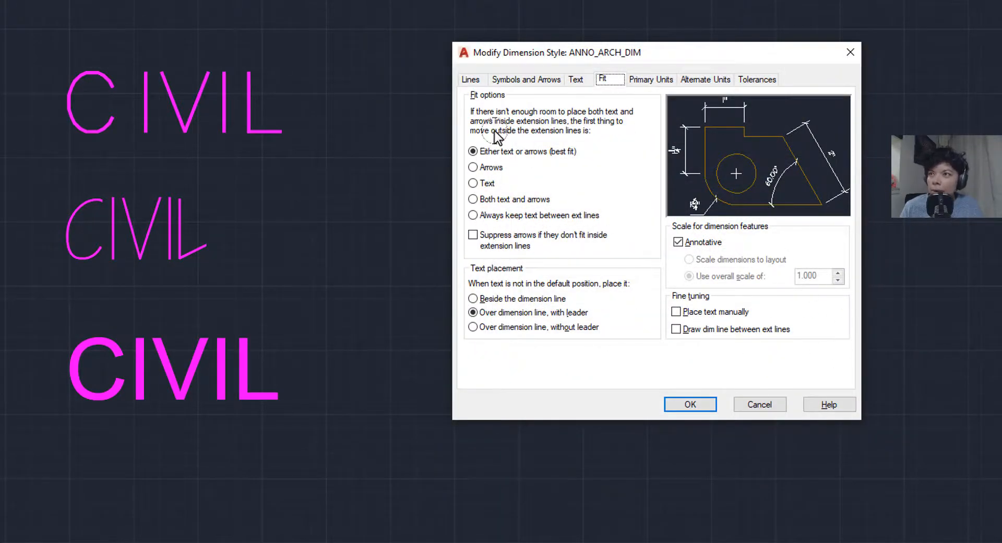
click(657, 79)
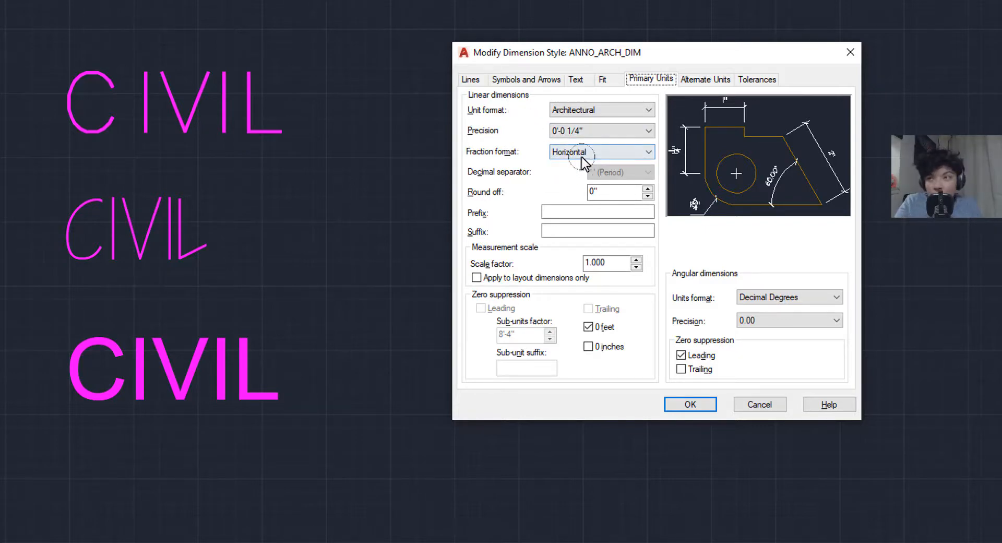
- Compare 0 feet and 0 inches zero suppression, keep only 0 feet suppressed, and accept the style
click(594, 325)
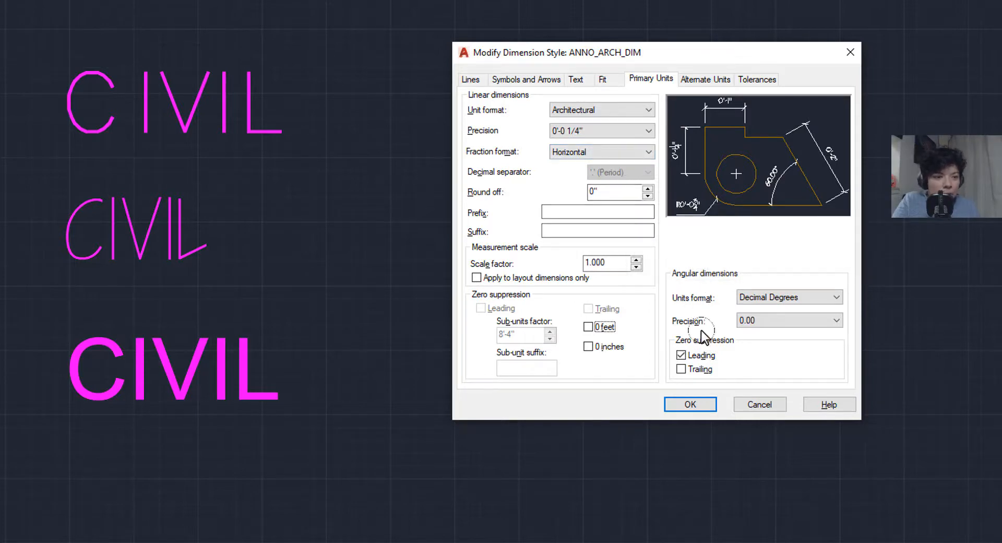
click(590, 327)
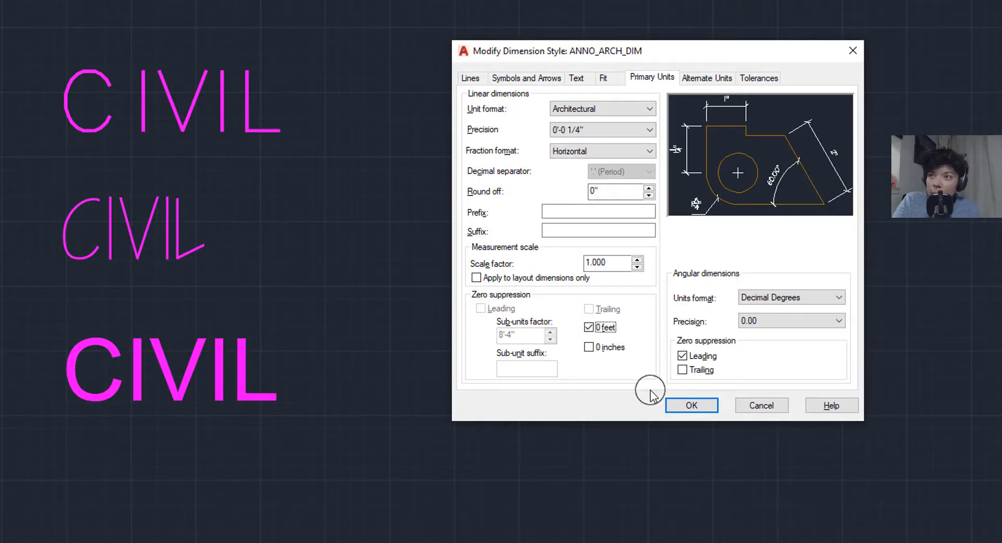
click(607, 329)
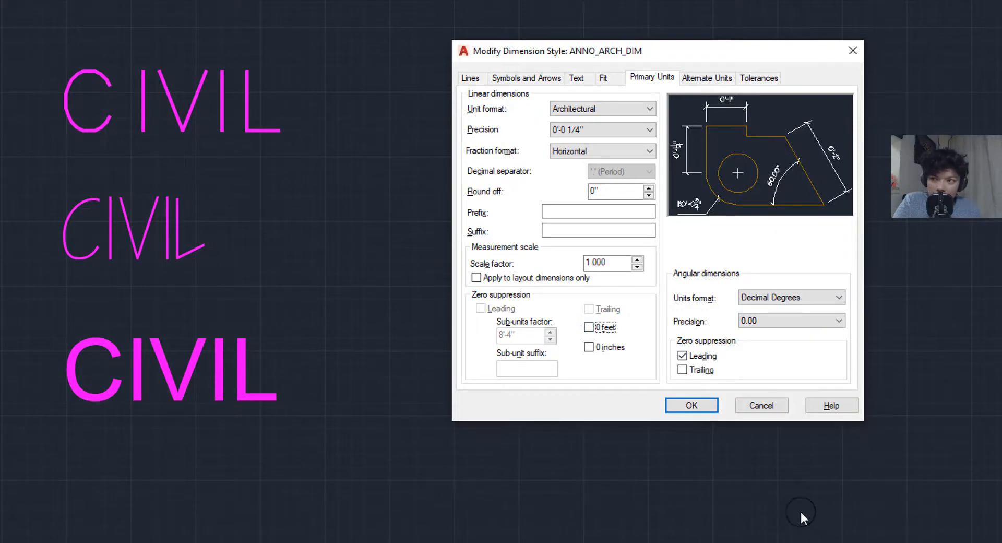
click(589, 327)
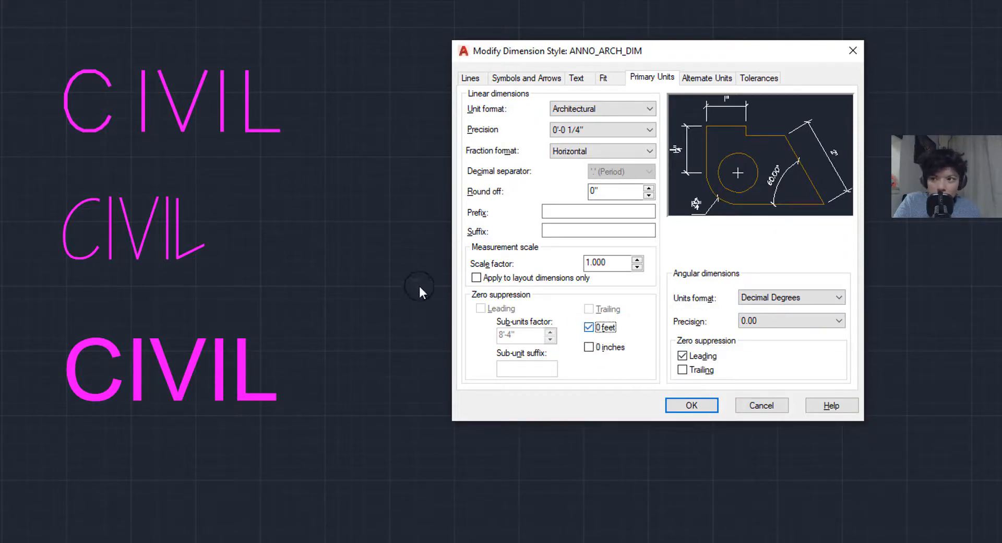
click(604, 348)
click(601, 327)
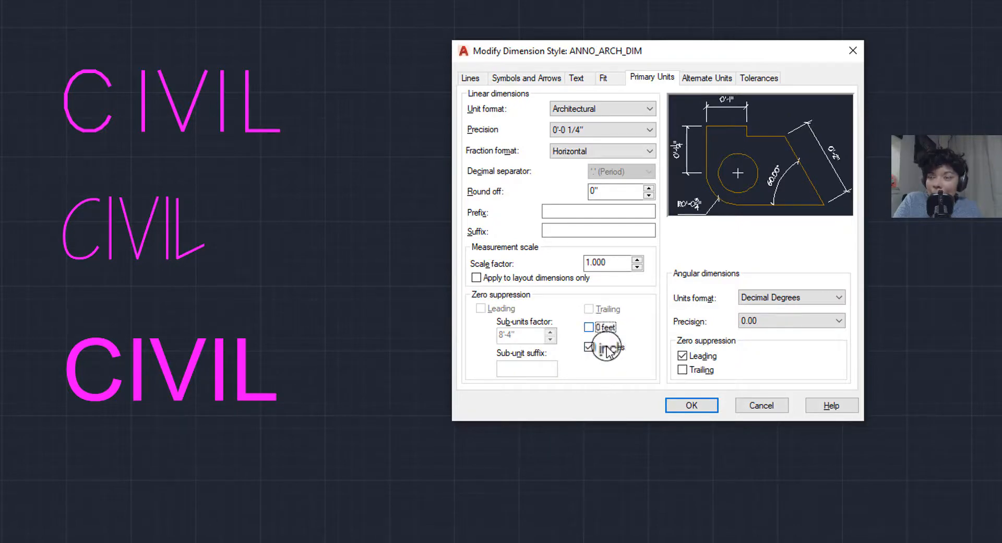
click(681, 356)
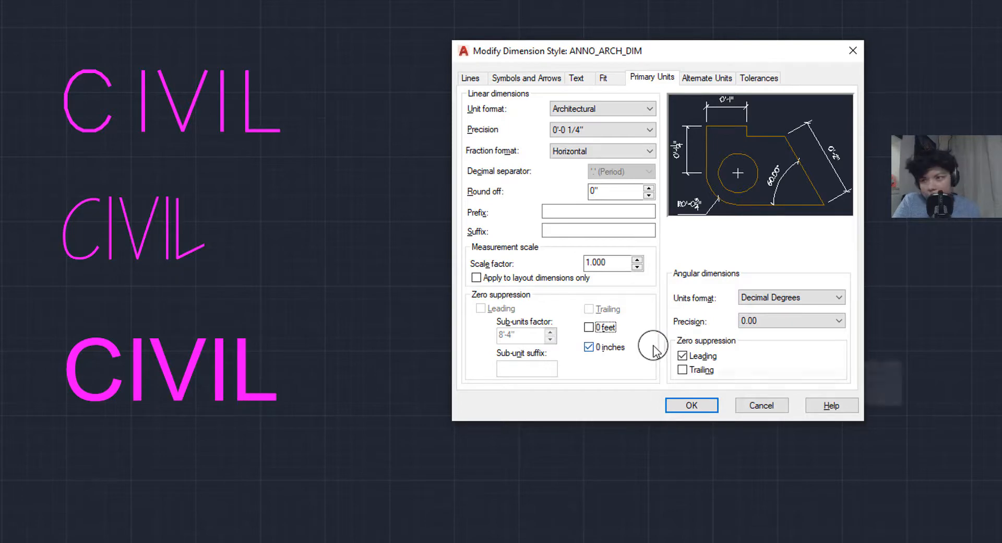
click(589, 347)
click(590, 327)
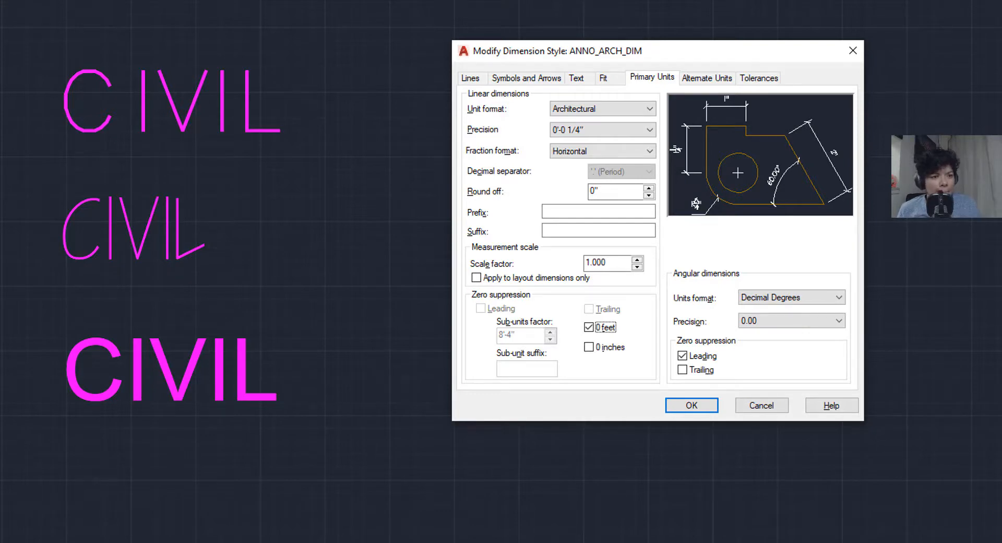
key(Return)
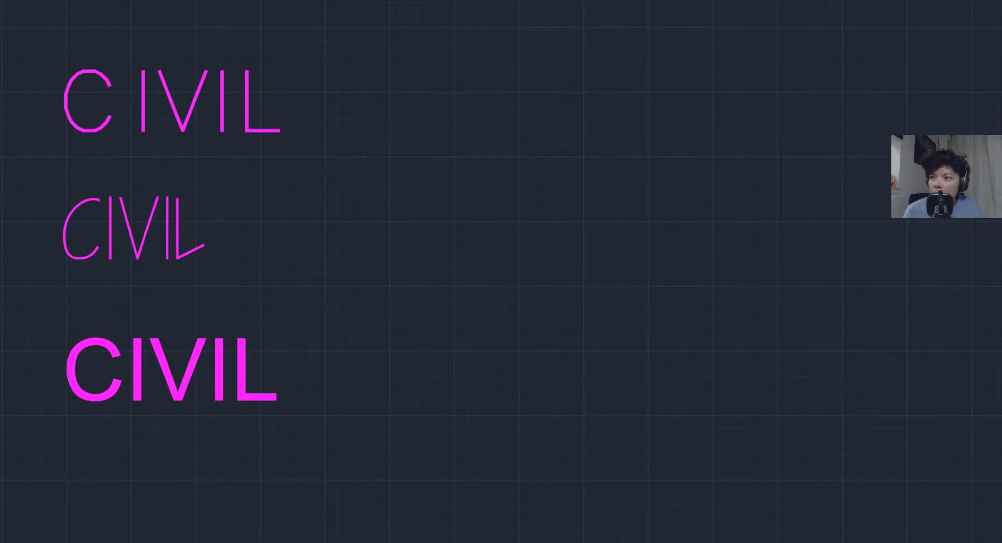
- Set the annotation scale to 1/2" = 1'-0" and frame the magenta outline
scroll(699, 352, down, 8)
scroll(450, 375, up, 6)
middle_drag(436, 367, 697, 420)
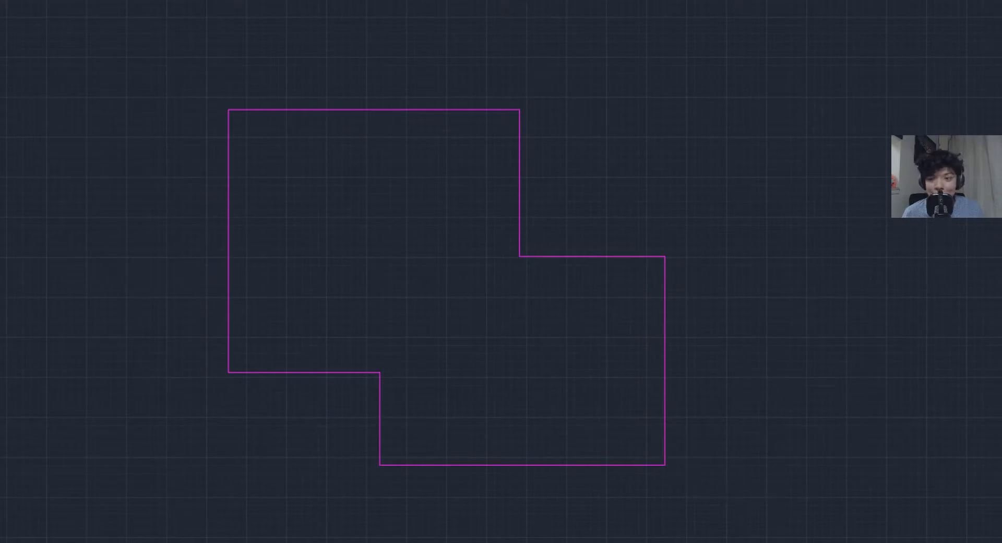
click(987, 542)
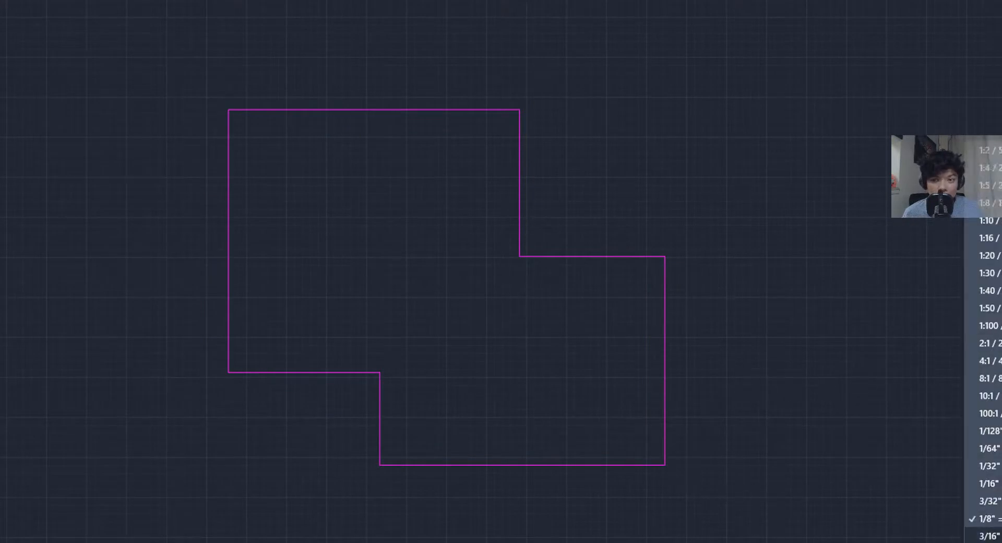
scroll(986, 537, down, 2)
click(987, 541)
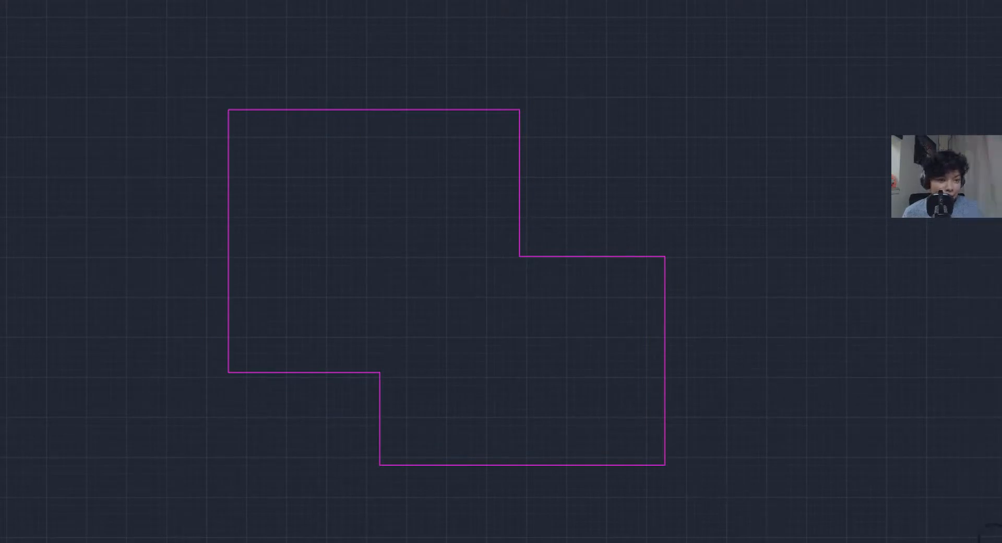
middle_drag(987, 459, 960, 403)
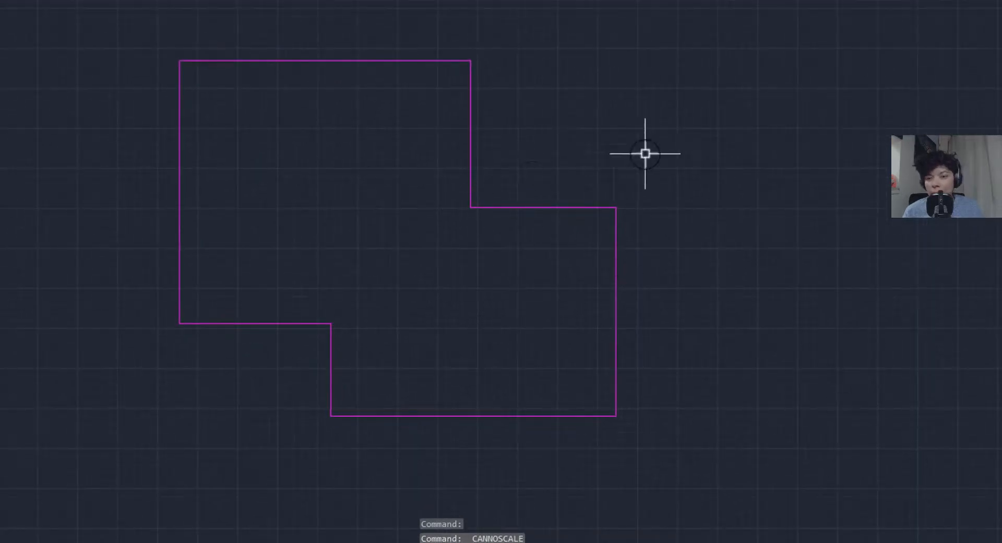
middle_drag(644, 152, 486, 134)
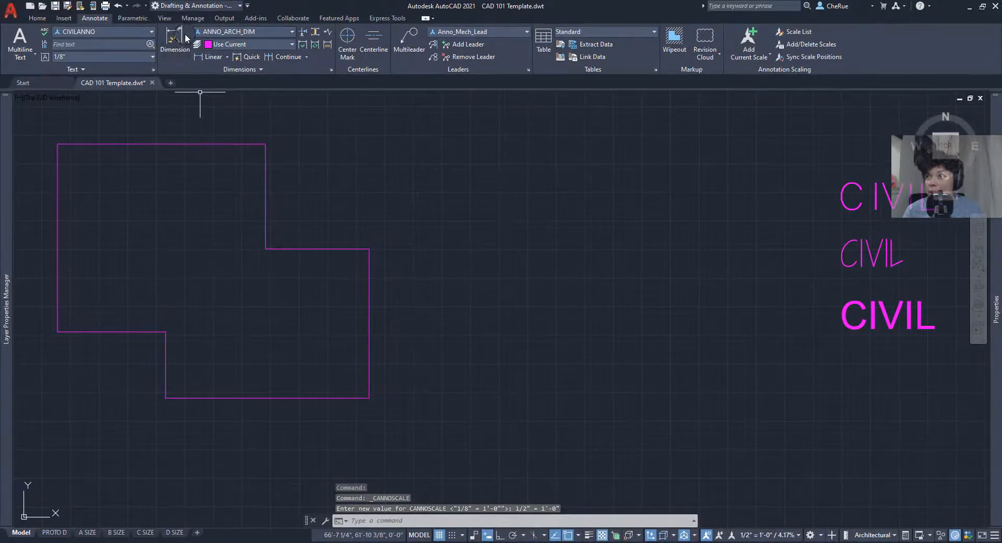
- Add a vertical dimension along the outline's right side, placed to its right
click(177, 35)
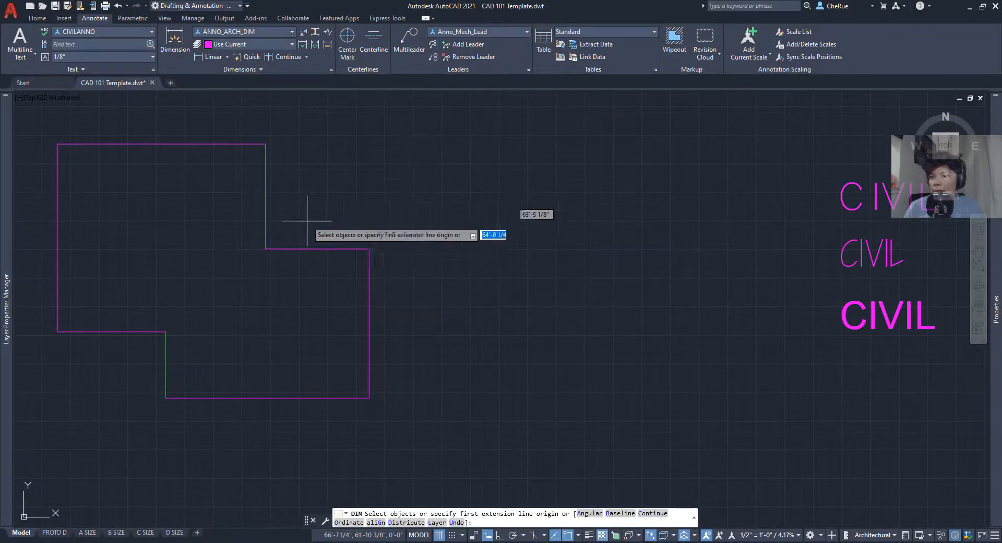
click(369, 398)
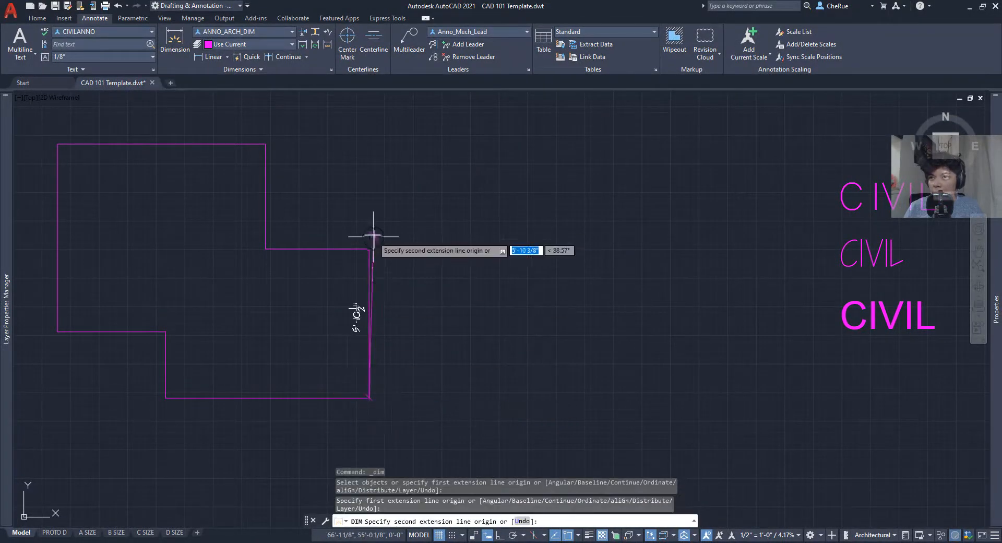
click(369, 249)
click(569, 286)
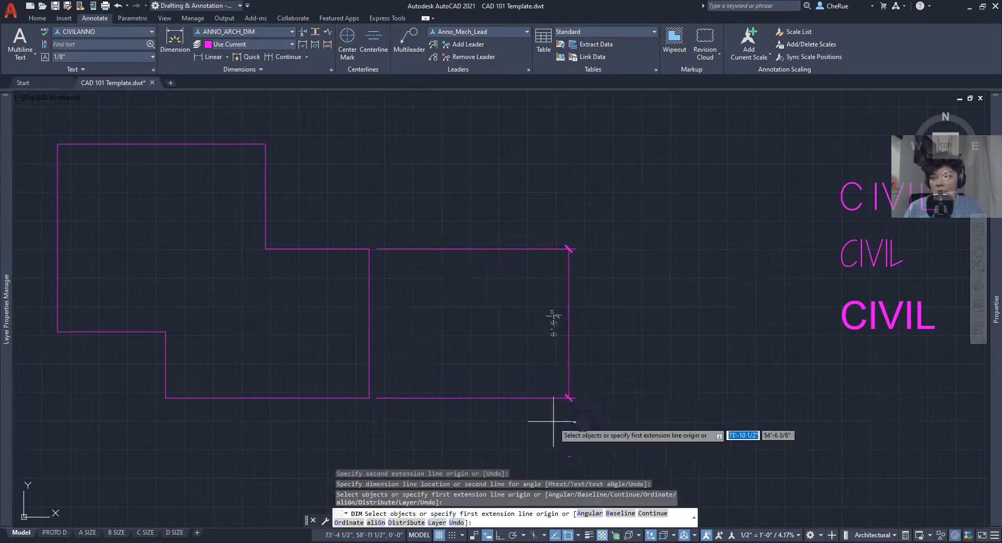
scroll(552, 350, up, 4)
middle_drag(564, 339, 504, 335)
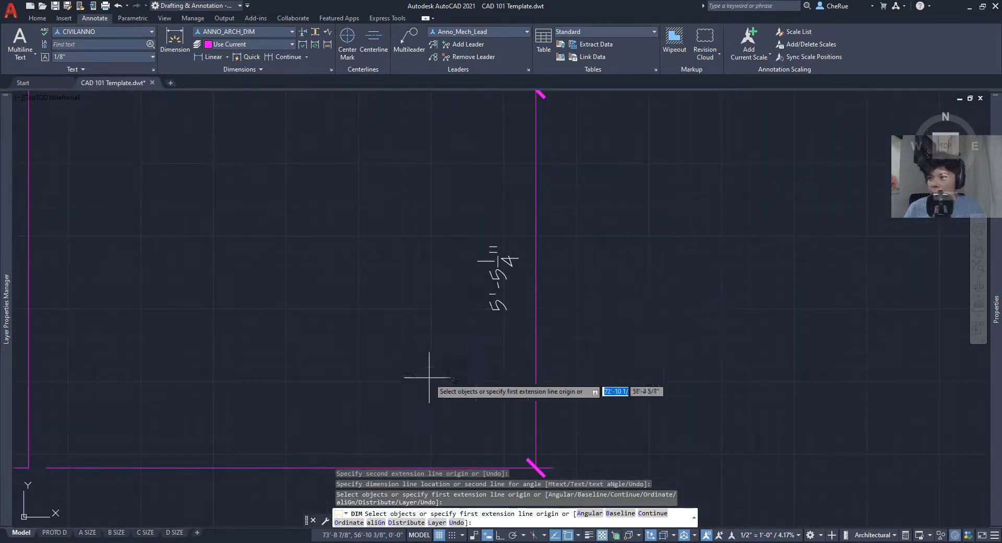
scroll(425, 376, down, 6)
middle_drag(385, 378, 499, 405)
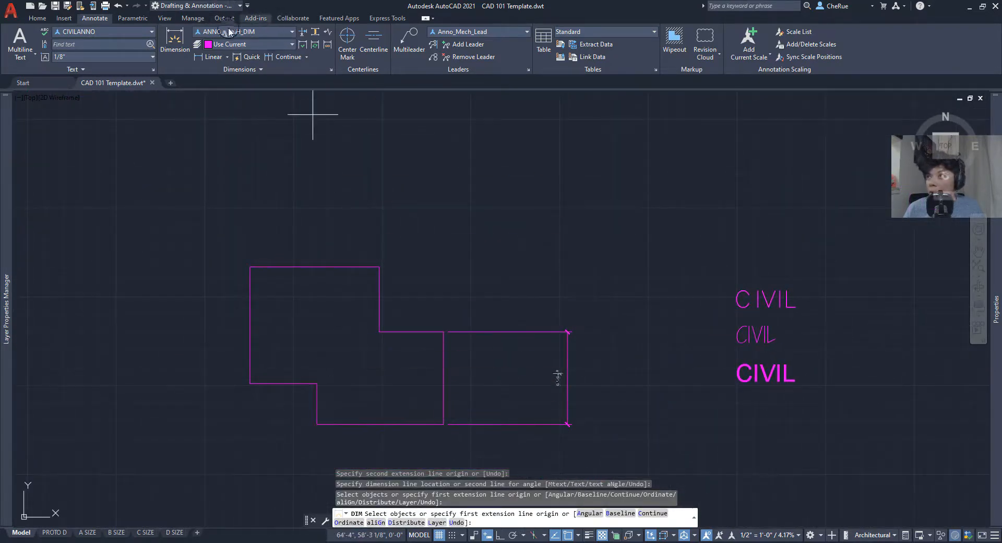
- Make ANNO_MECH_DIM the current dimension style and abandon a first bottom-edge dimension attempt
click(267, 32)
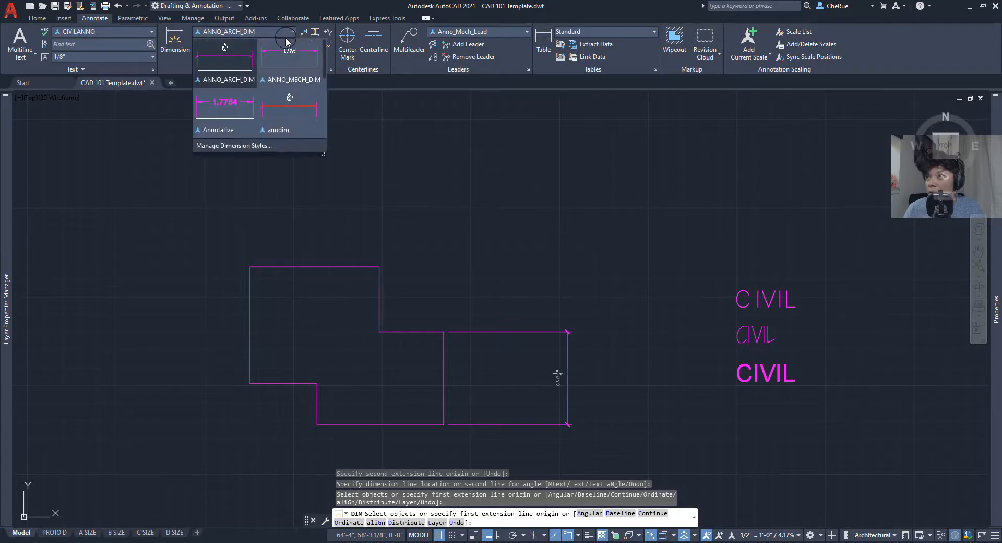
click(300, 64)
middle_drag(413, 438, 417, 390)
scroll(352, 391, up, 4)
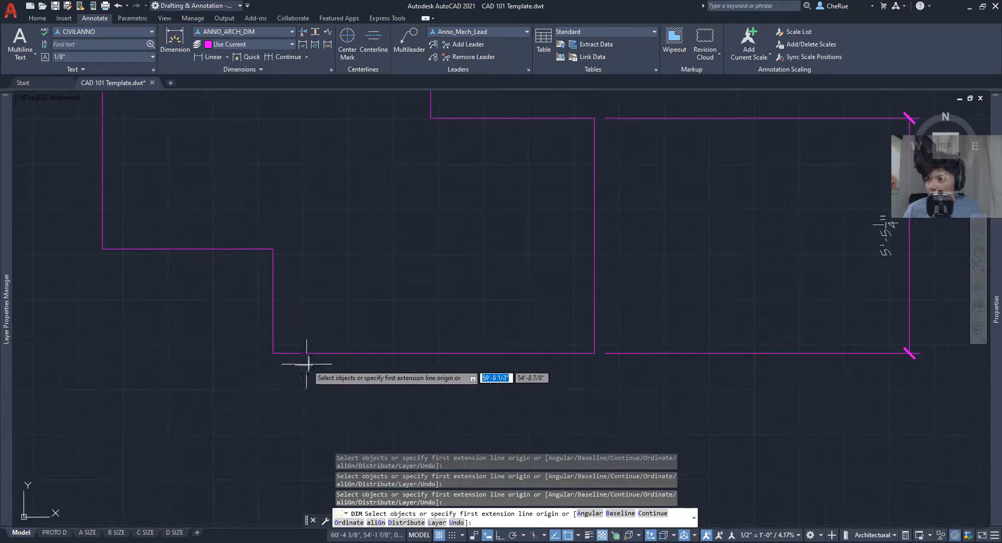
click(273, 353)
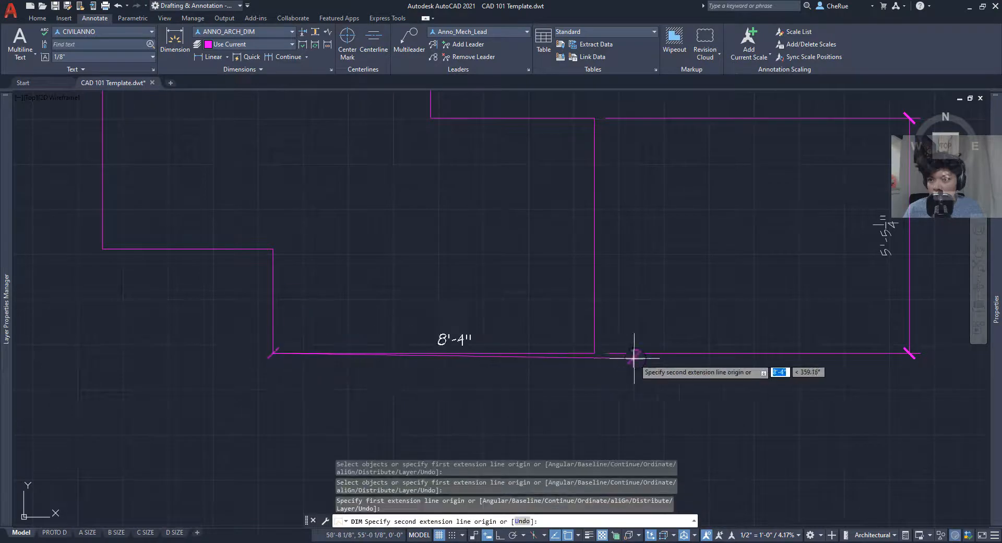
click(595, 353)
scroll(578, 386, down, 2)
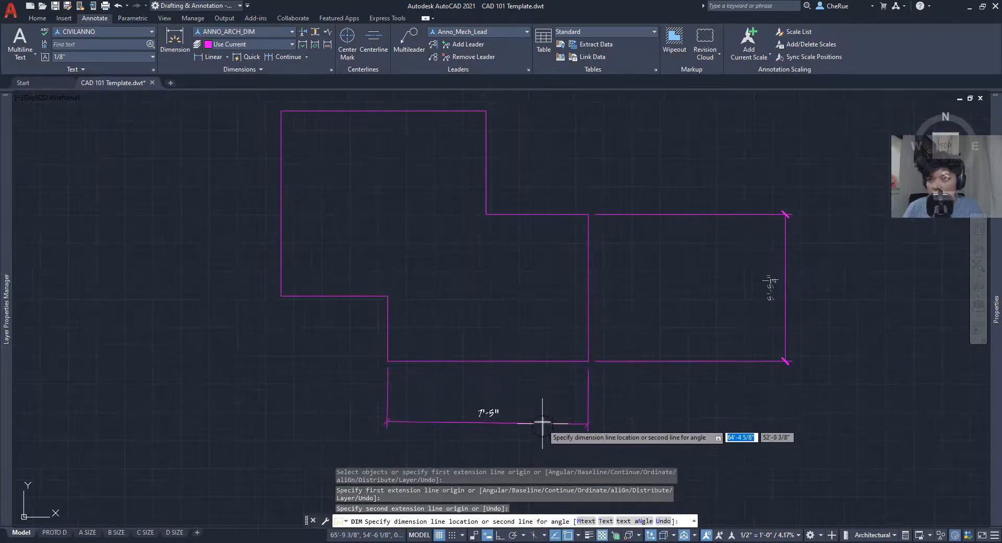
key(Escape)
scroll(601, 413, up, 5)
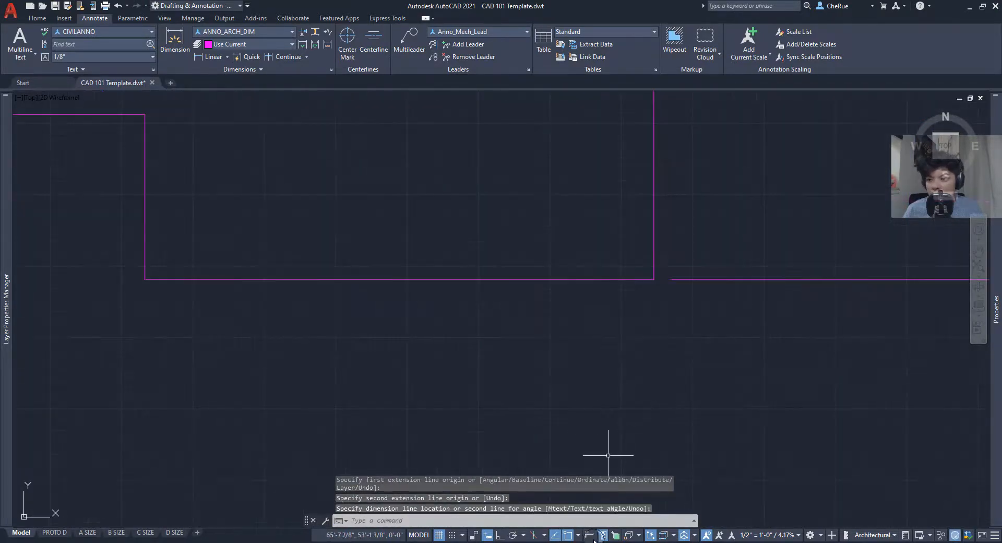
- With Ortho on, place the 7'-5" bottom-edge dimension below the edge and select it
click(500, 534)
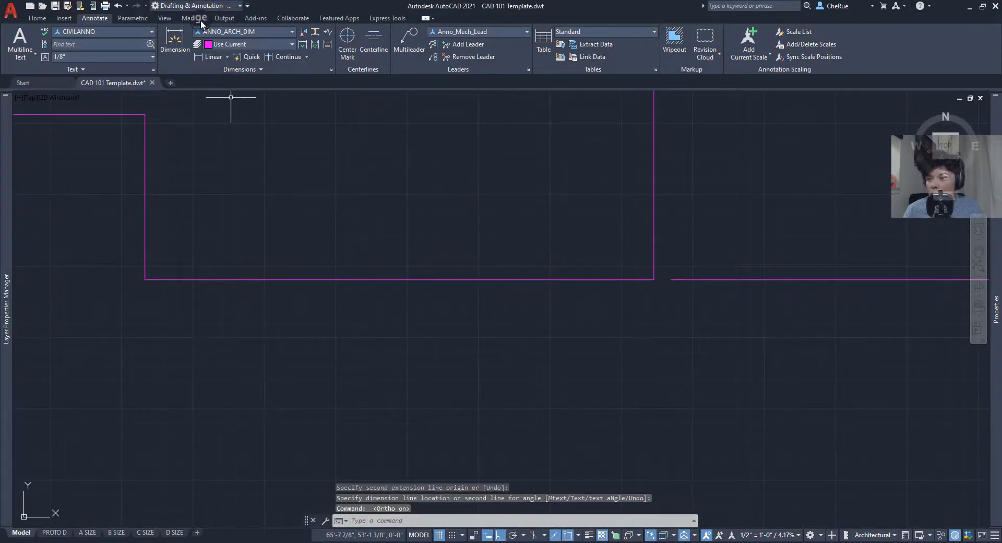
click(175, 40)
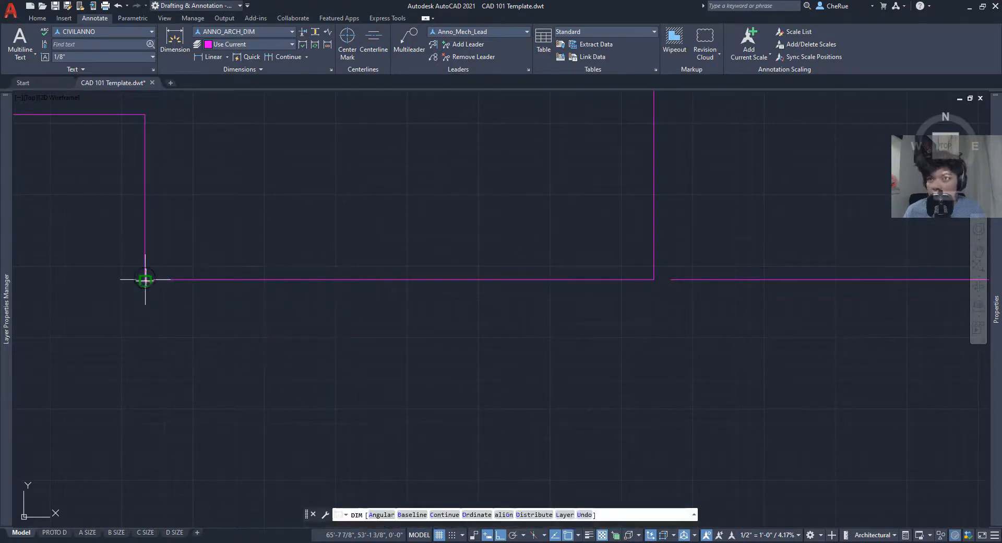
click(144, 279)
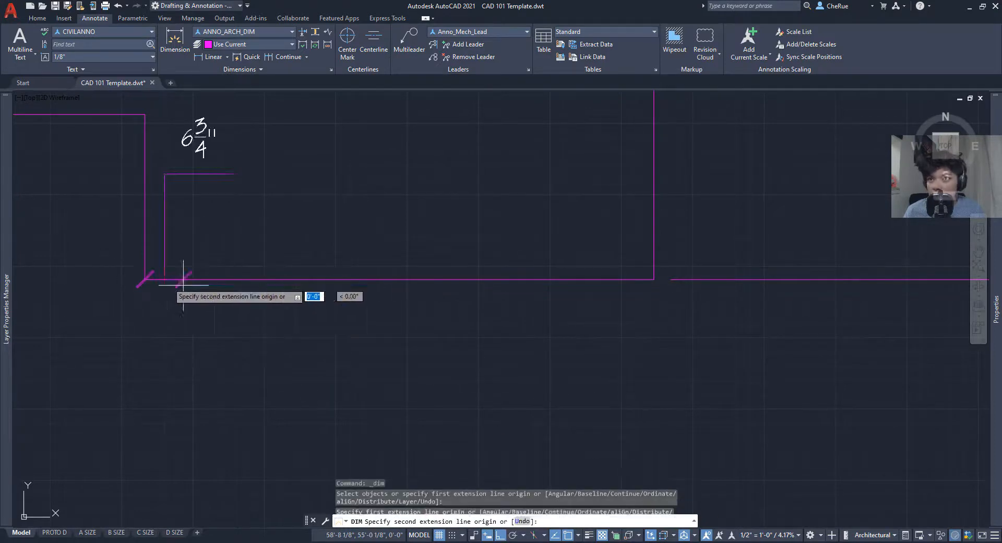
click(654, 281)
click(633, 431)
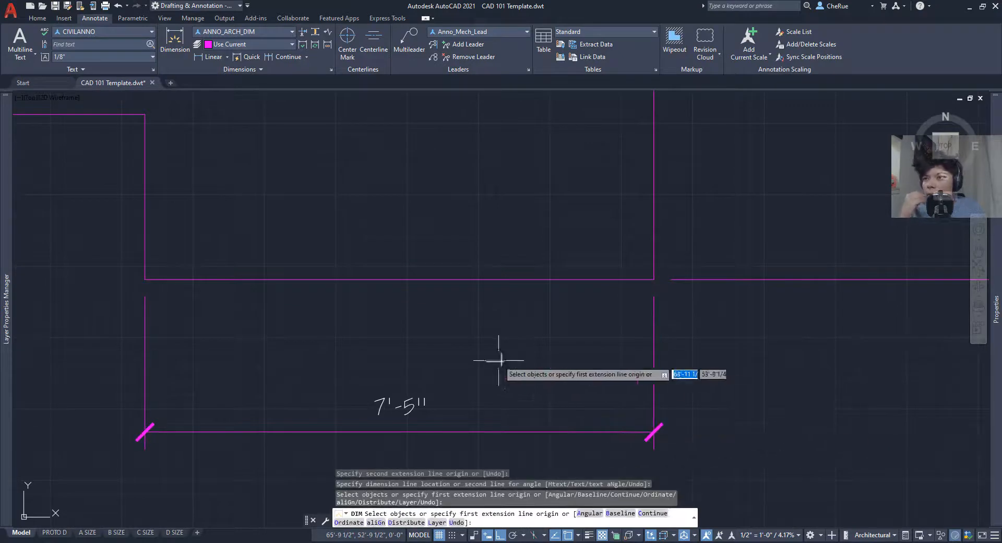
middle_drag(497, 358, 515, 314)
right_click(520, 312)
click(533, 318)
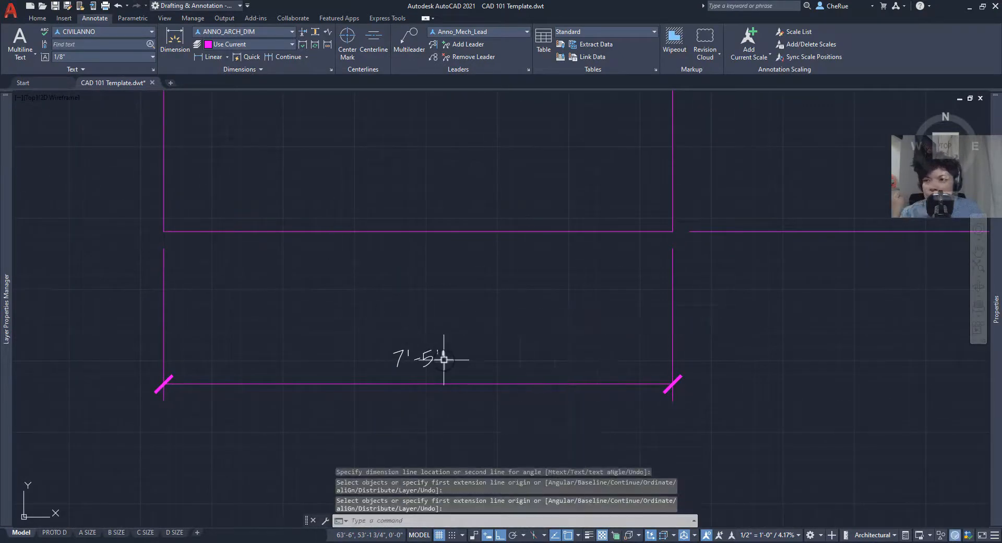
click(465, 383)
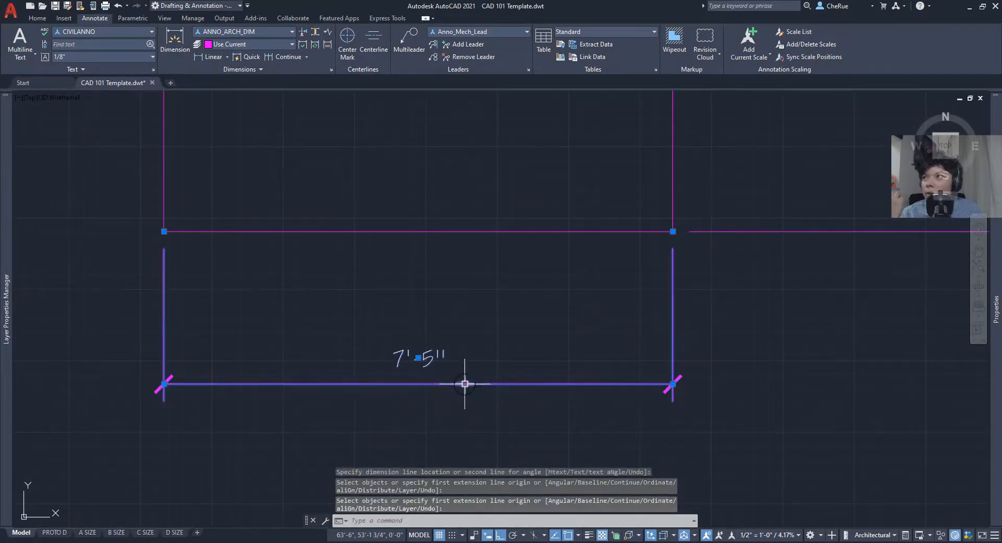
- Restyle the bottom dimension as ANNO_MECH_DIM, then reselect the 89.099 dimension
click(283, 32)
click(290, 58)
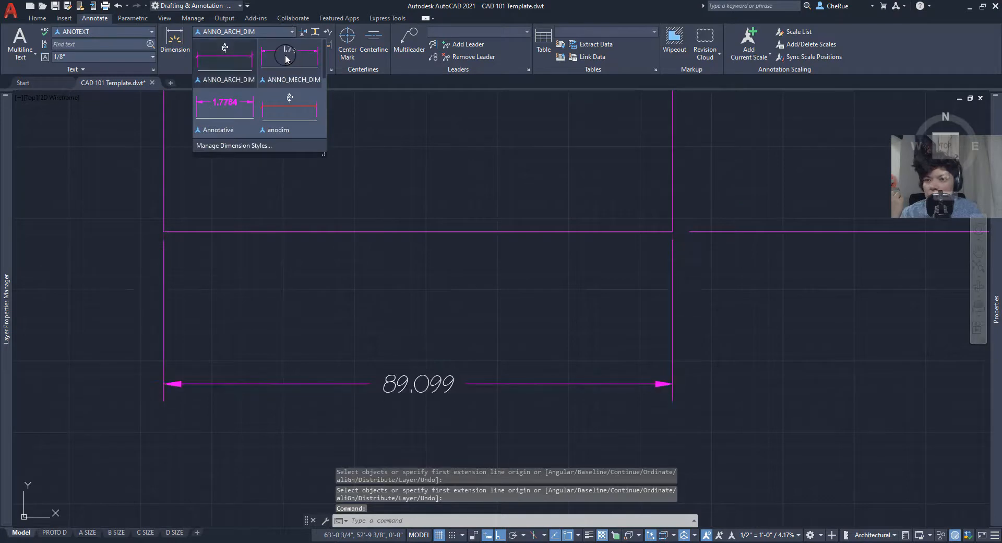
middle_drag(453, 423, 541, 414)
scroll(543, 404, up, 2)
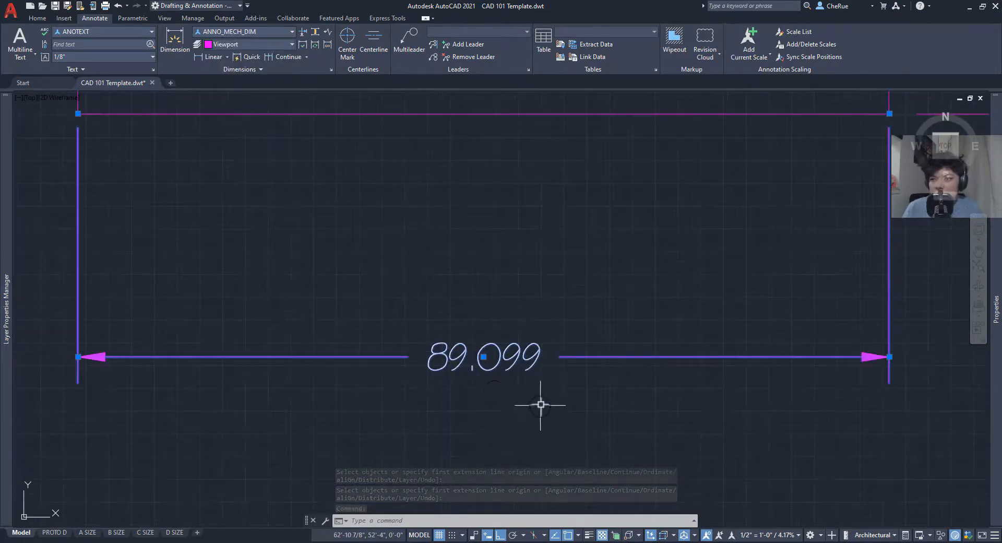
key(Escape)
middle_drag(436, 384, 432, 386)
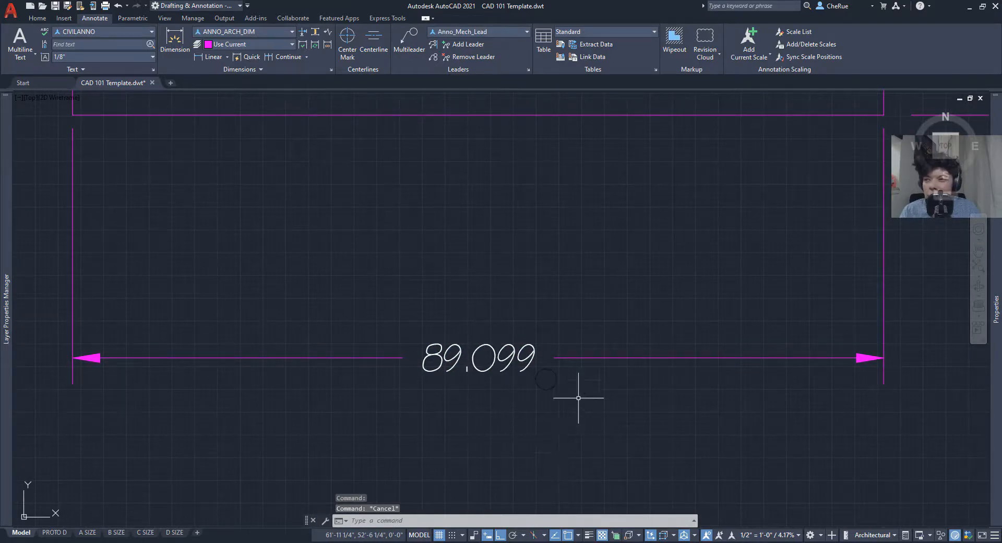
click(333, 359)
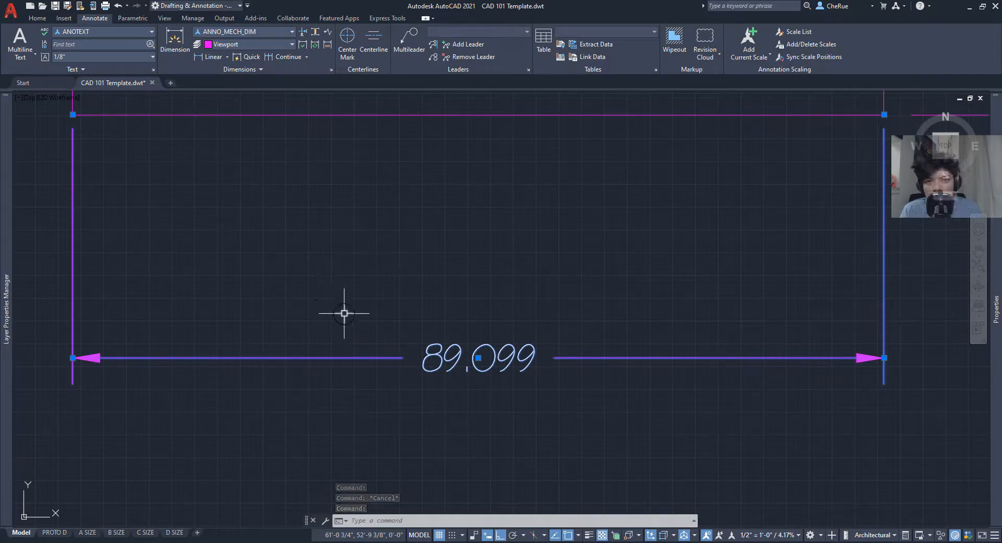
- Set the dimension's precision to 0.00 in the Properties palette so it reads 89.10
mouse_move(995, 290)
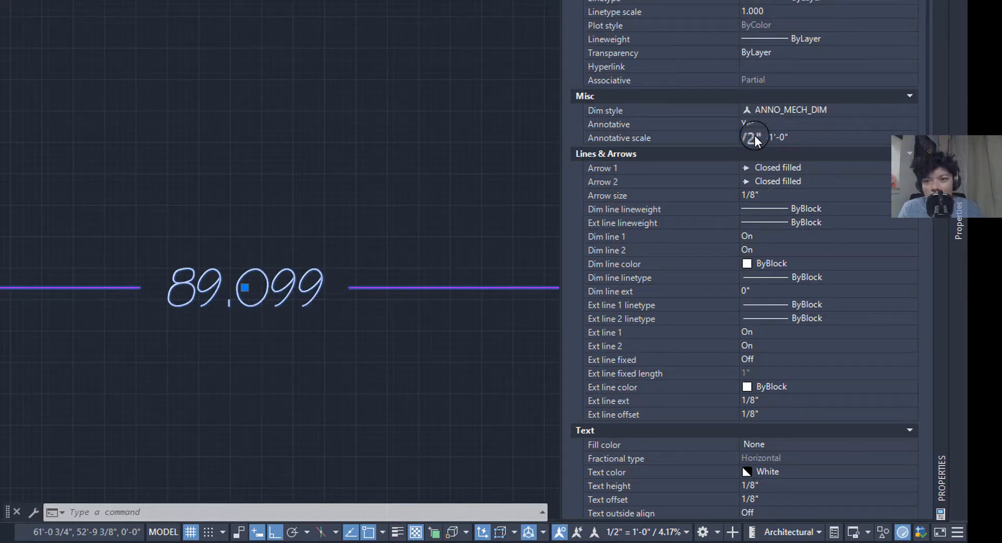
scroll(764, 369, down, 8)
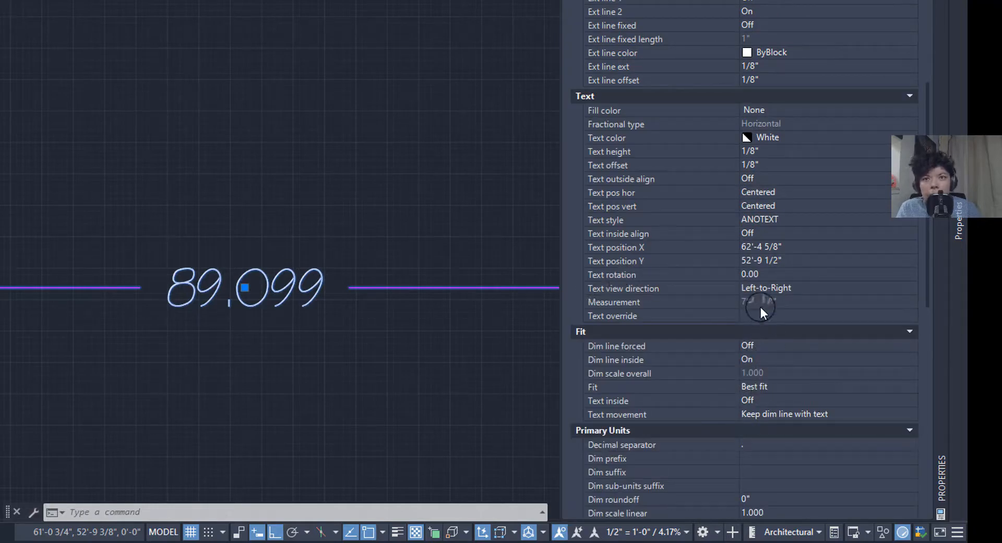
scroll(759, 323, down, 4)
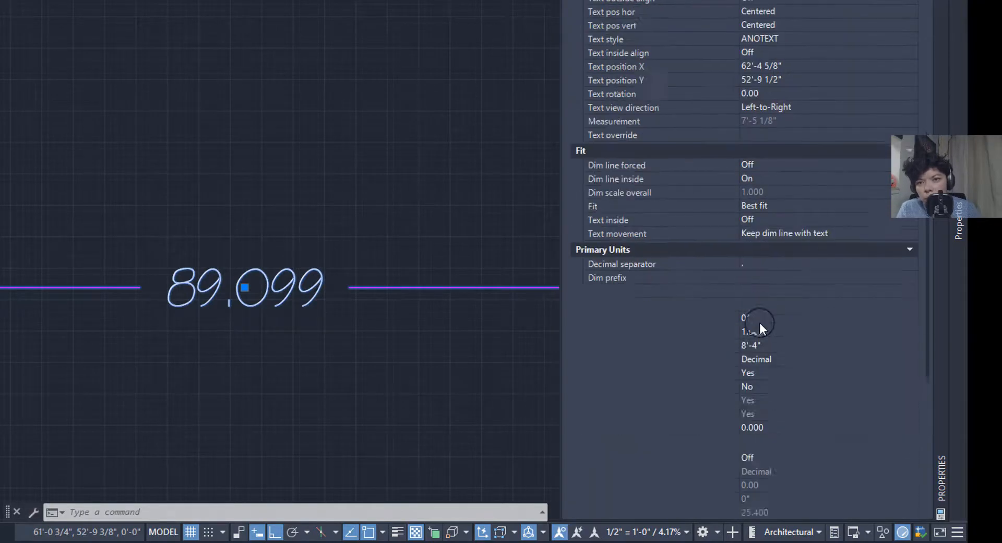
scroll(760, 328, down, 2)
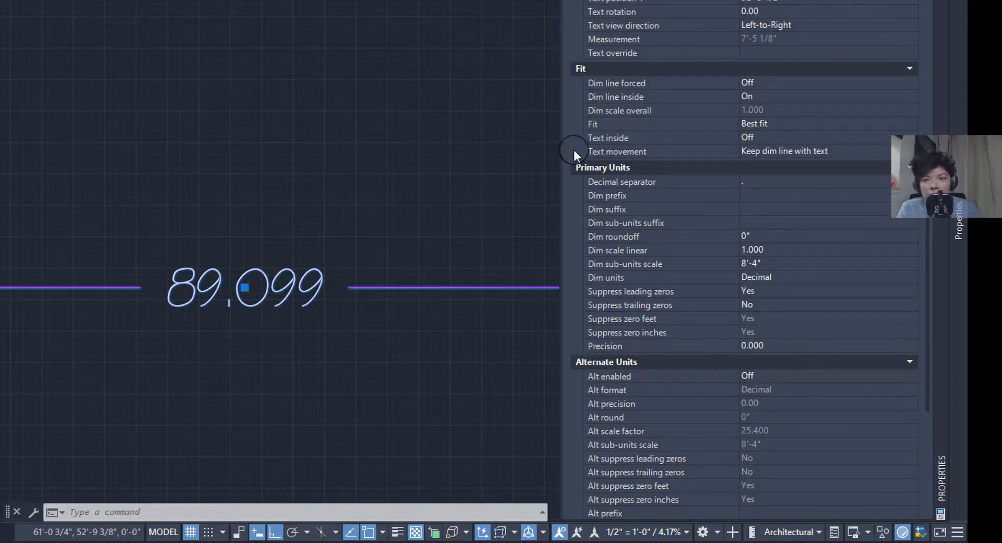
click(794, 342)
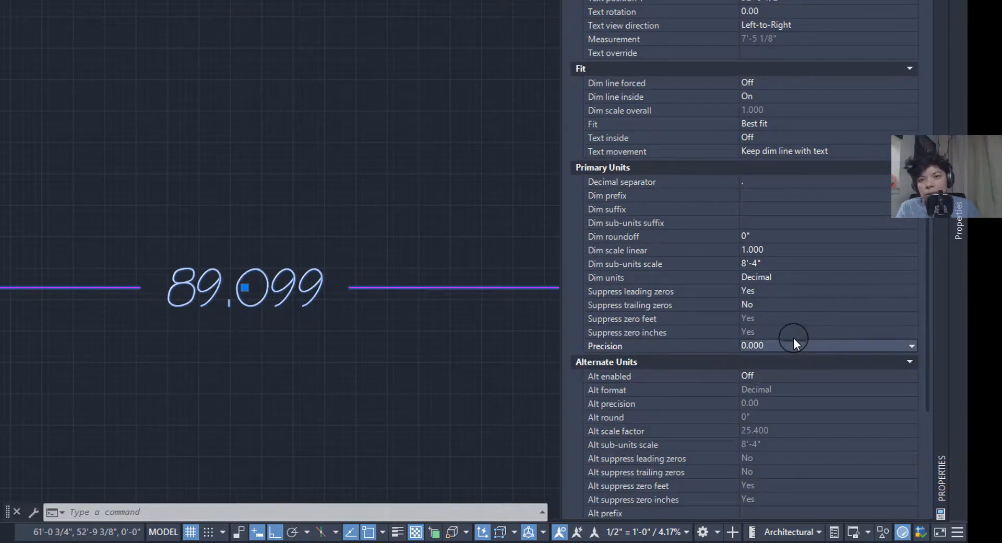
key(Down)
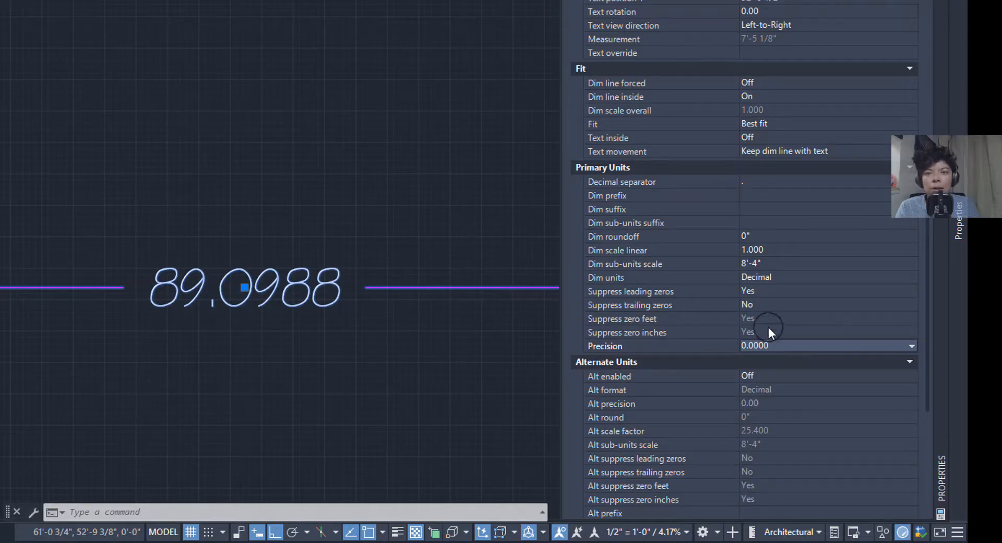
click(769, 345)
click(769, 345)
click(770, 346)
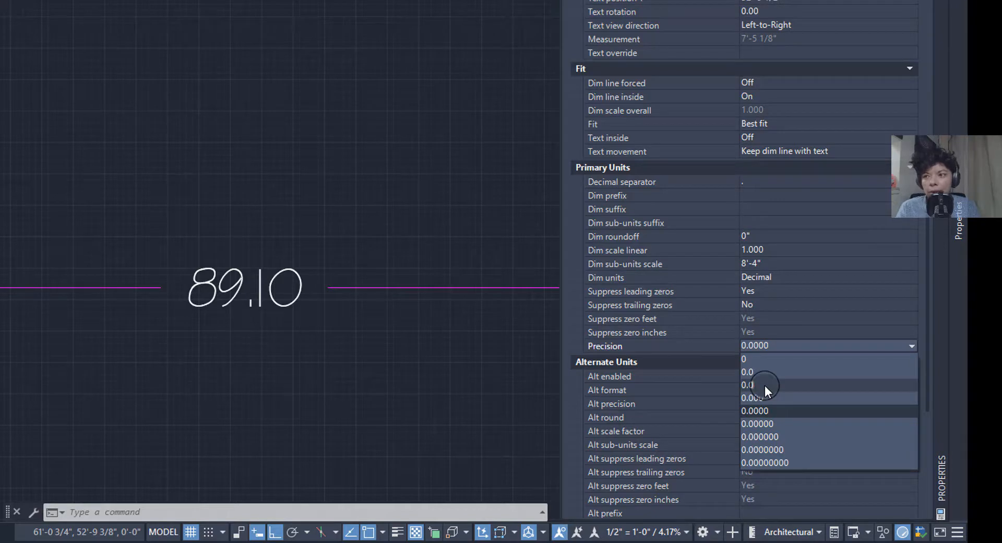
click(765, 385)
scroll(112, 326, down, 1)
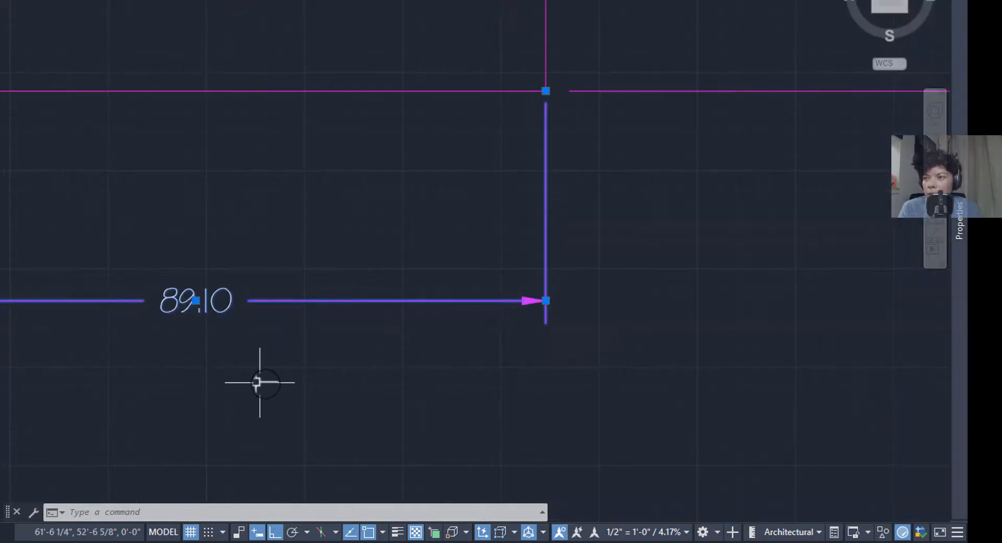
- Deselect and review the drawing, then open the ANNO_MECH_DIM style for modification in Dimension Style Manager
key(Escape)
middle_drag(303, 324, 198, 358)
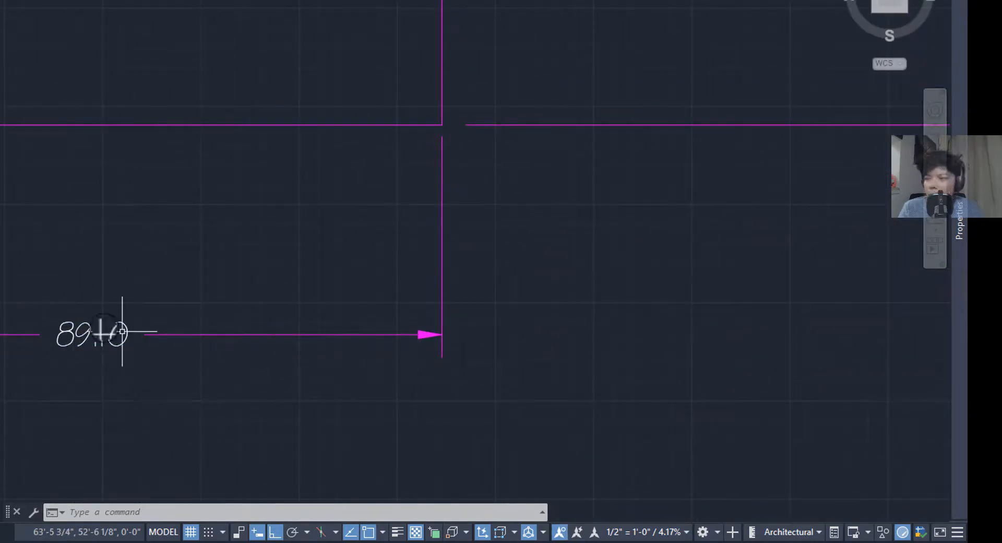
mouse_move(413, 334)
middle_down()
mouse_move(327, 381)
mouse_move(517, 379)
middle_up()
scroll(364, 364, down, 3)
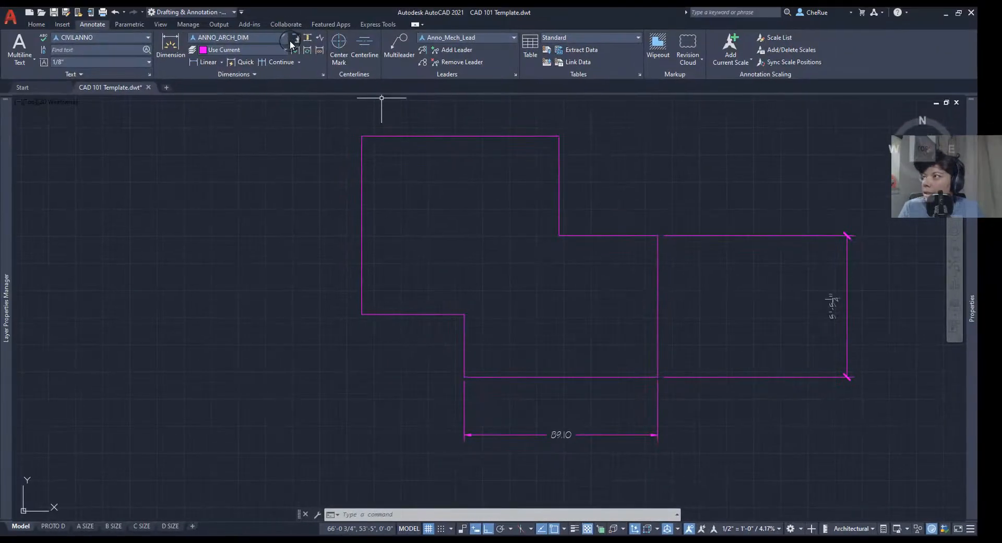
click(288, 40)
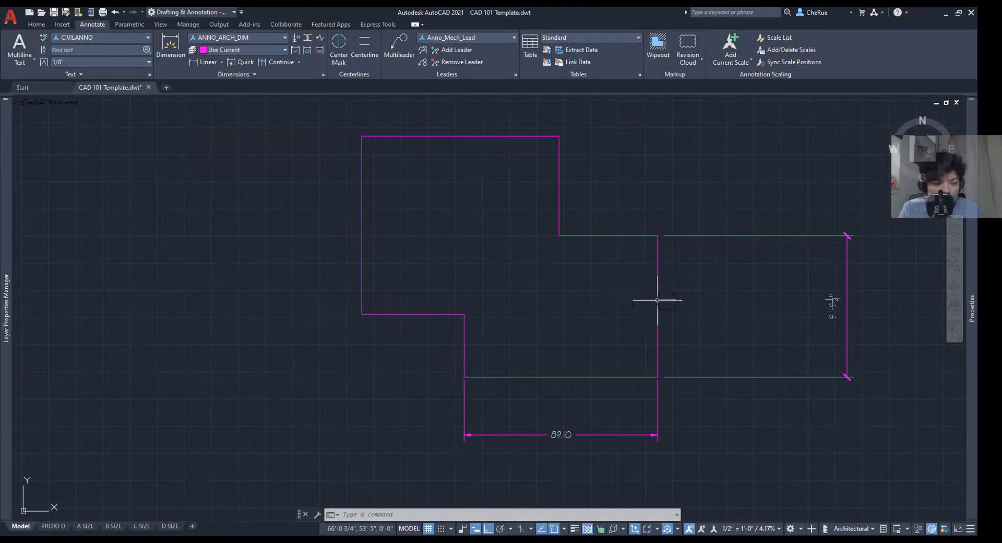
middle_drag(656, 298, 577, 287)
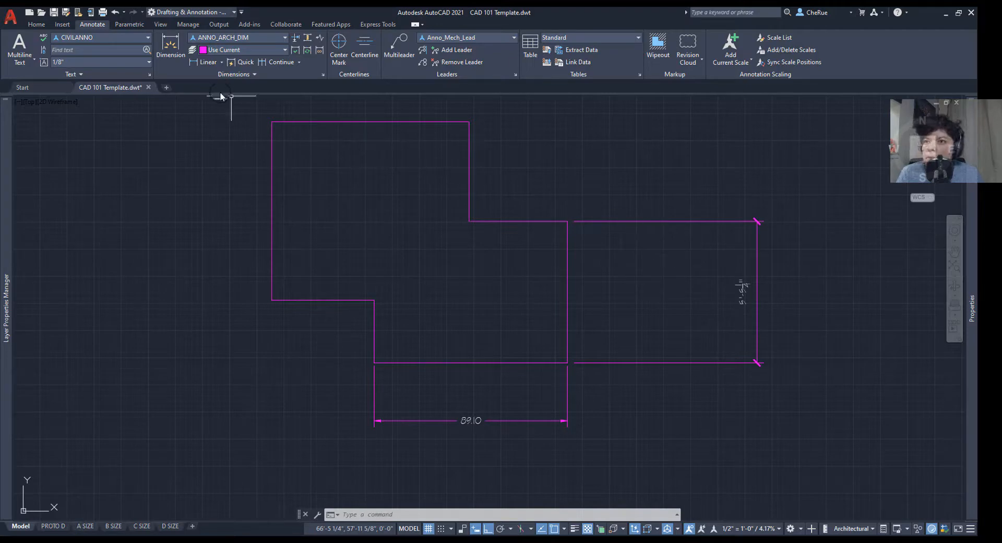
middle_drag(544, 241, 400, 233)
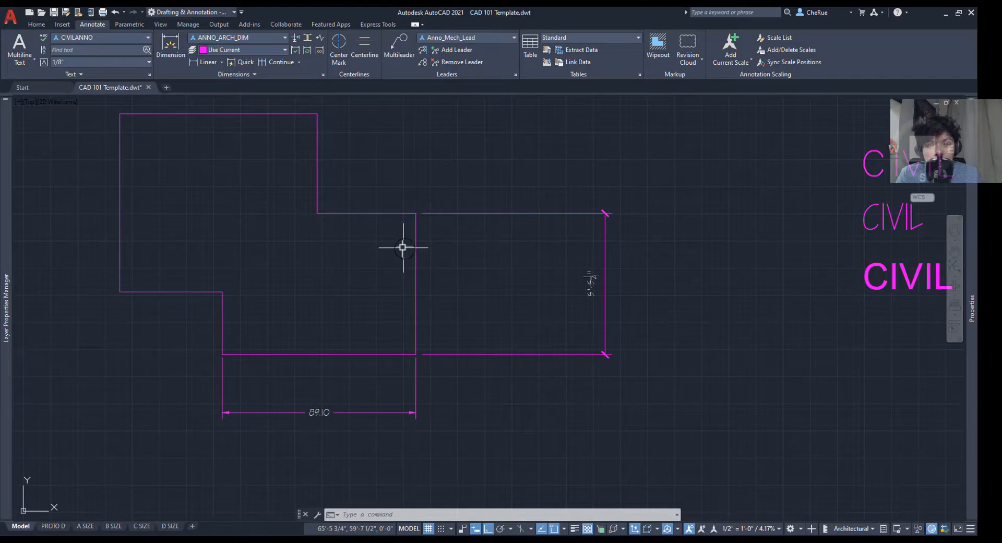
mouse_move(974, 251)
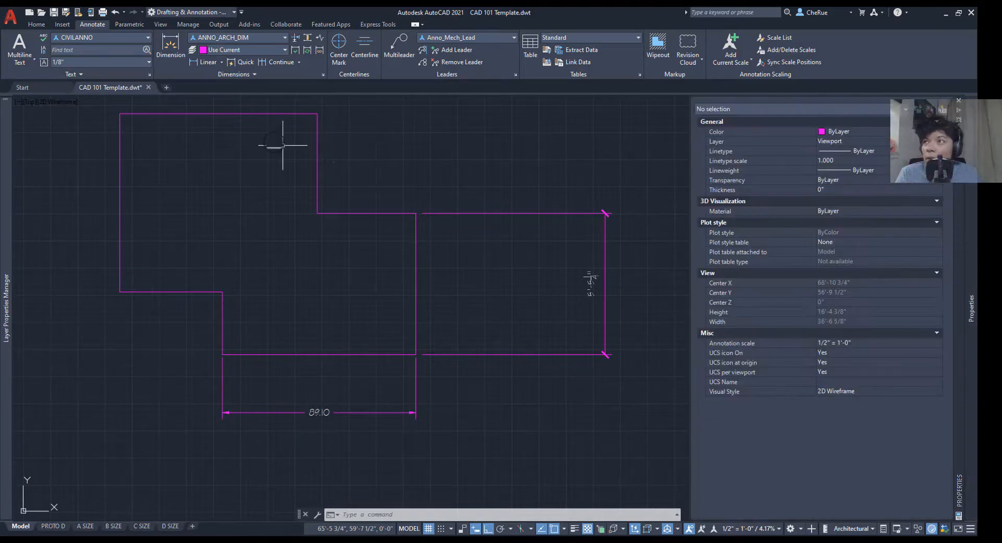
click(322, 75)
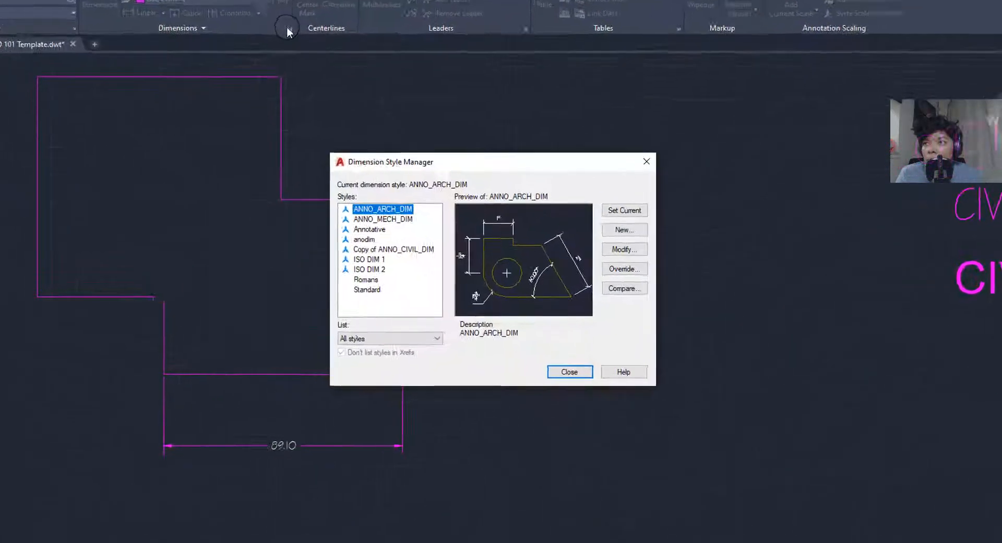
click(368, 199)
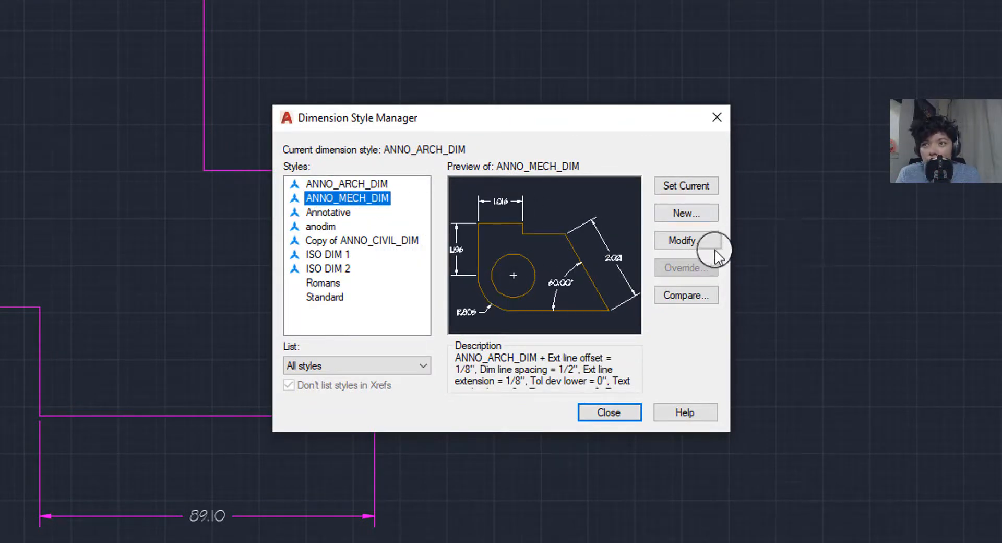
click(700, 242)
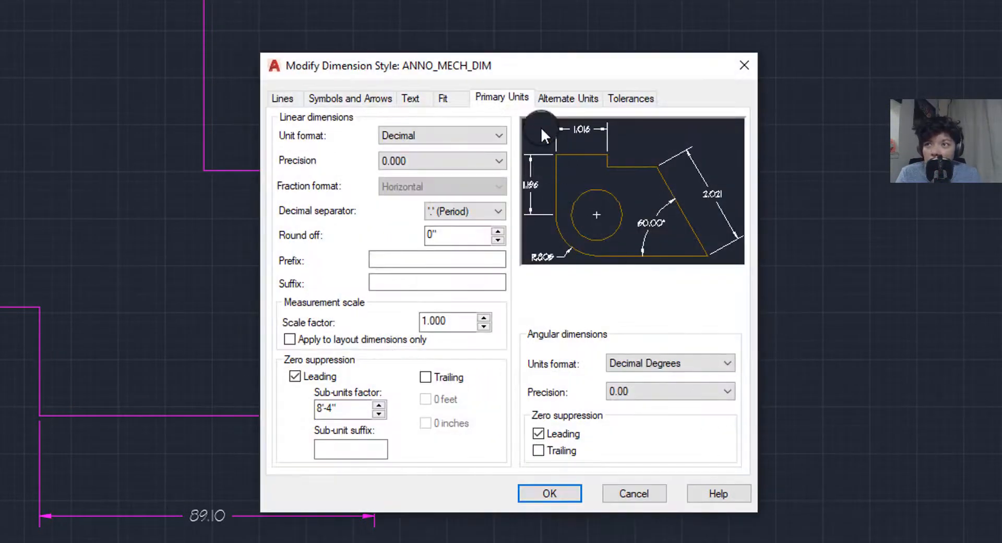
- Preview Symmetrical, Deviation and Limits tolerance methods for ANNO_MECH_DIM
click(565, 98)
click(646, 97)
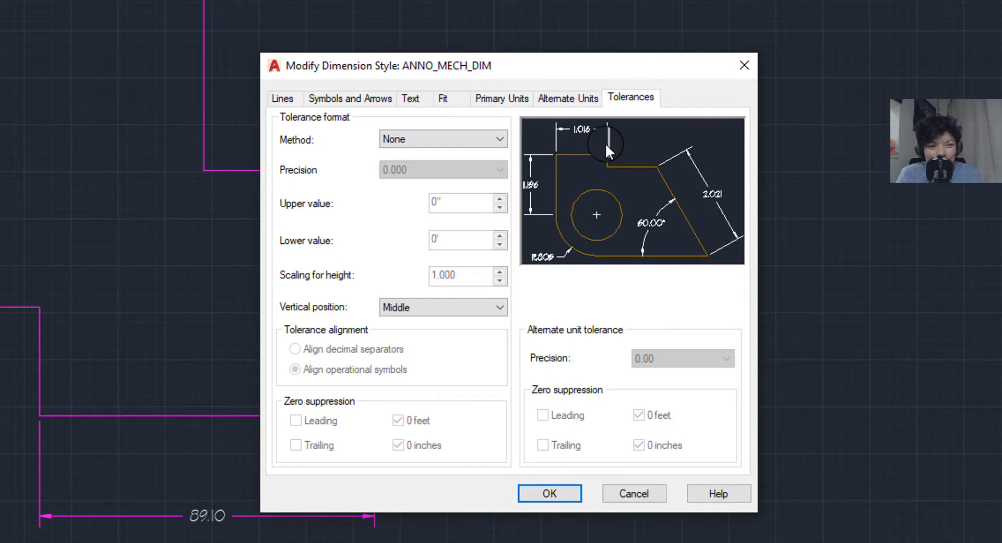
click(472, 139)
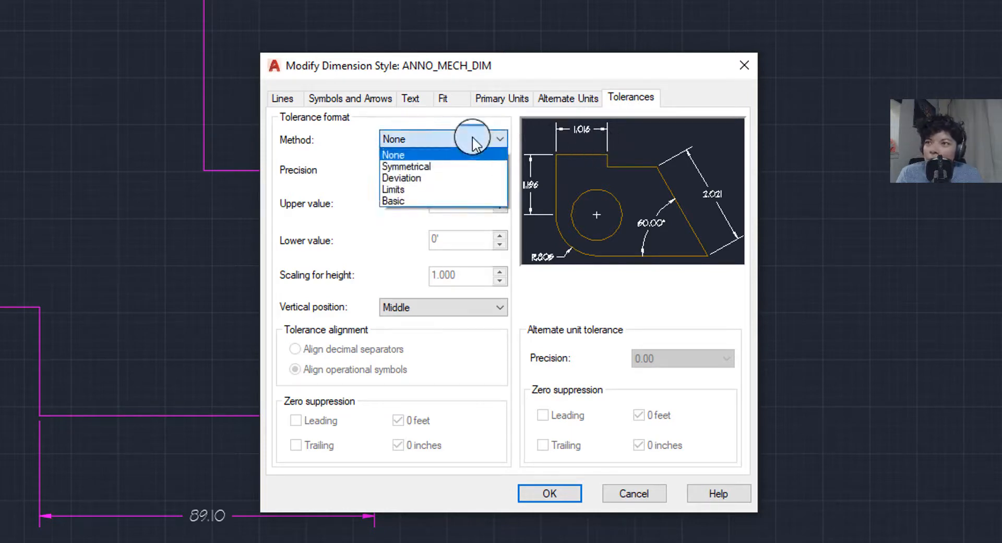
click(459, 165)
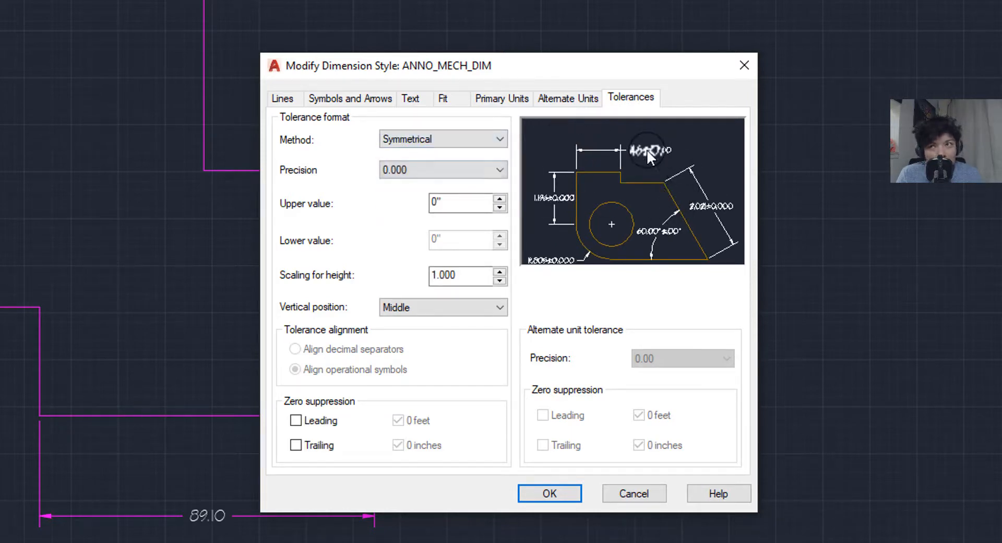
click(443, 139)
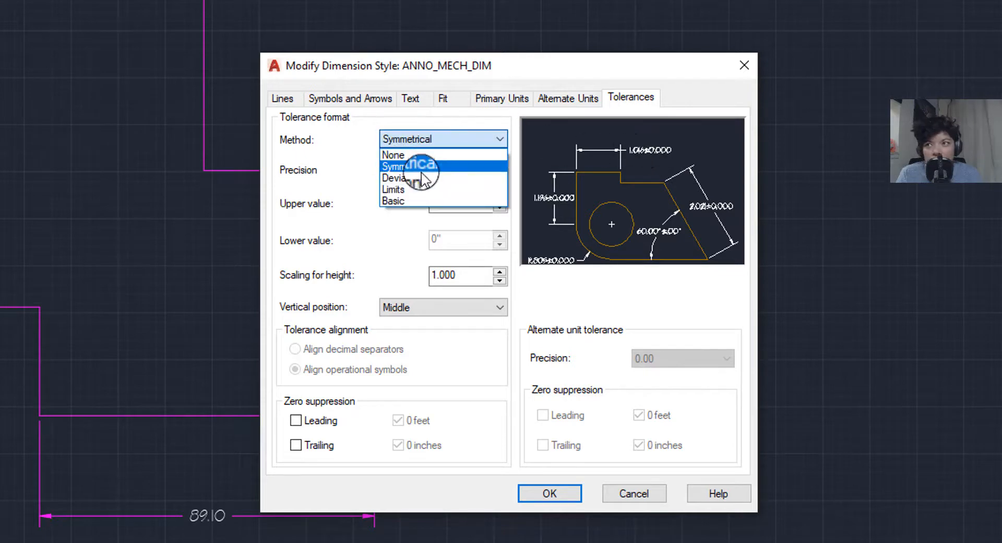
click(455, 176)
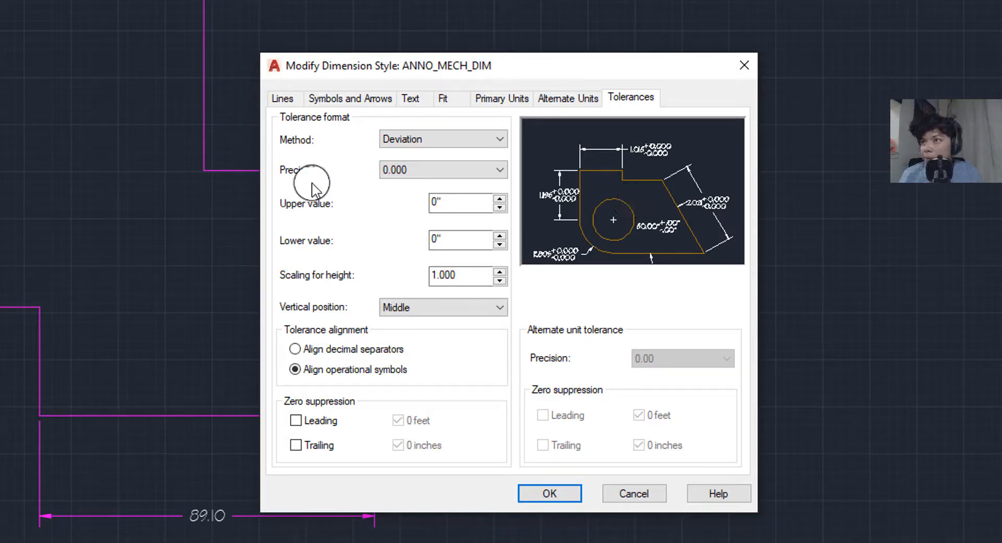
click(391, 140)
click(400, 189)
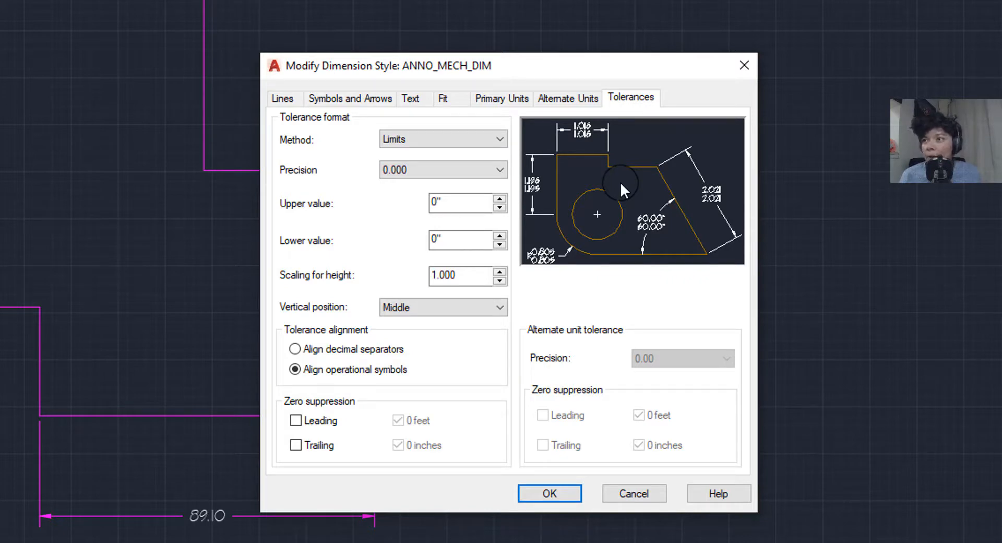
- Try 0.00 tolerance precision, Basic method and Top/Bottom vertical positions, then cancel and close
click(443, 171)
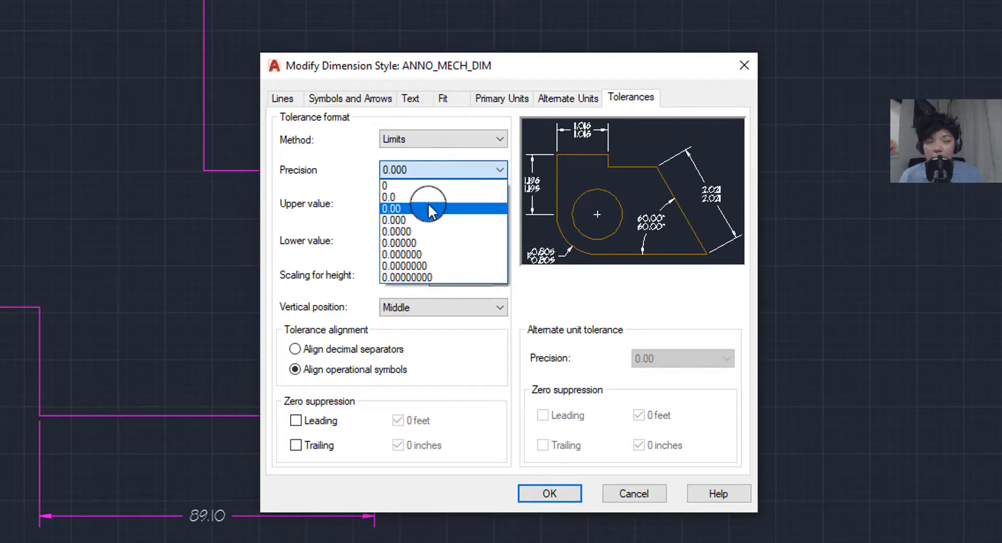
click(429, 209)
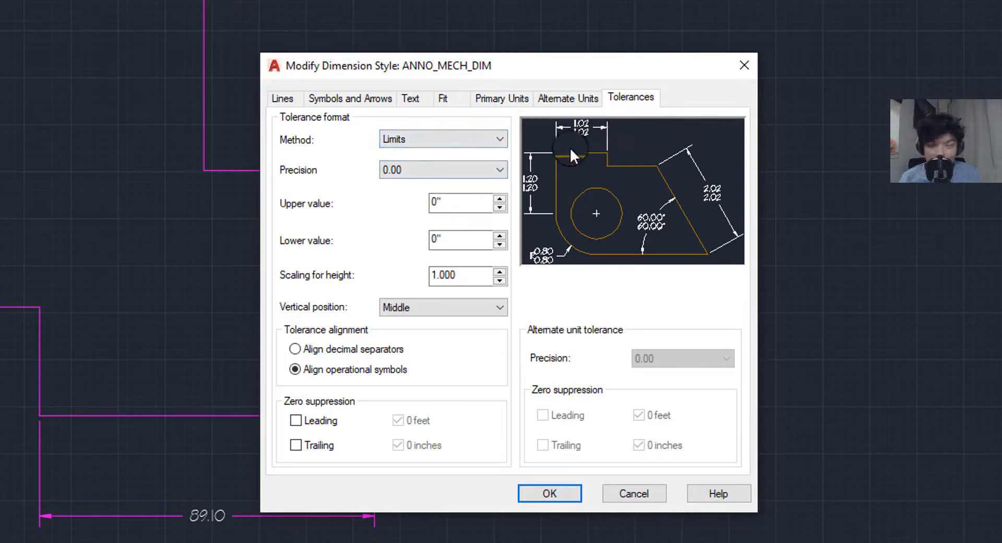
click(397, 133)
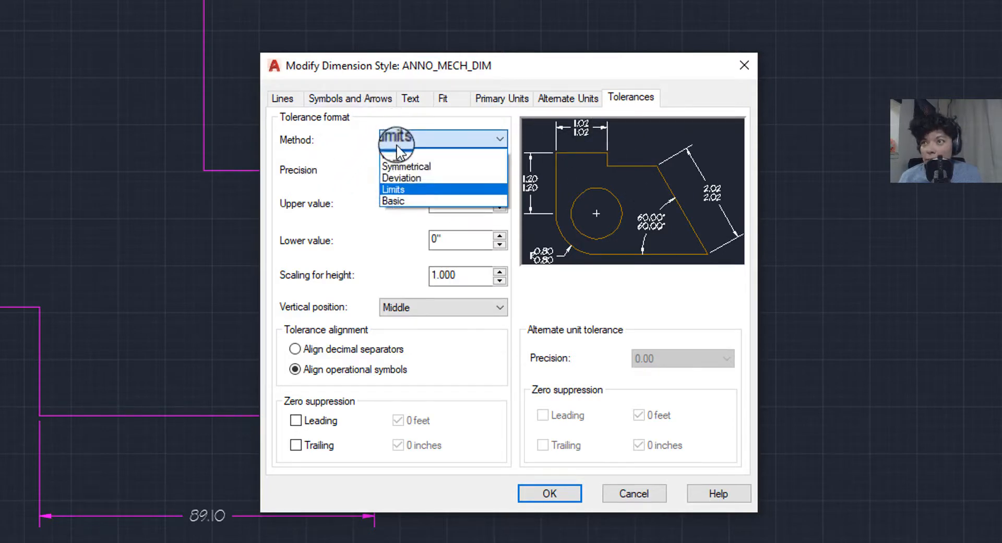
click(397, 200)
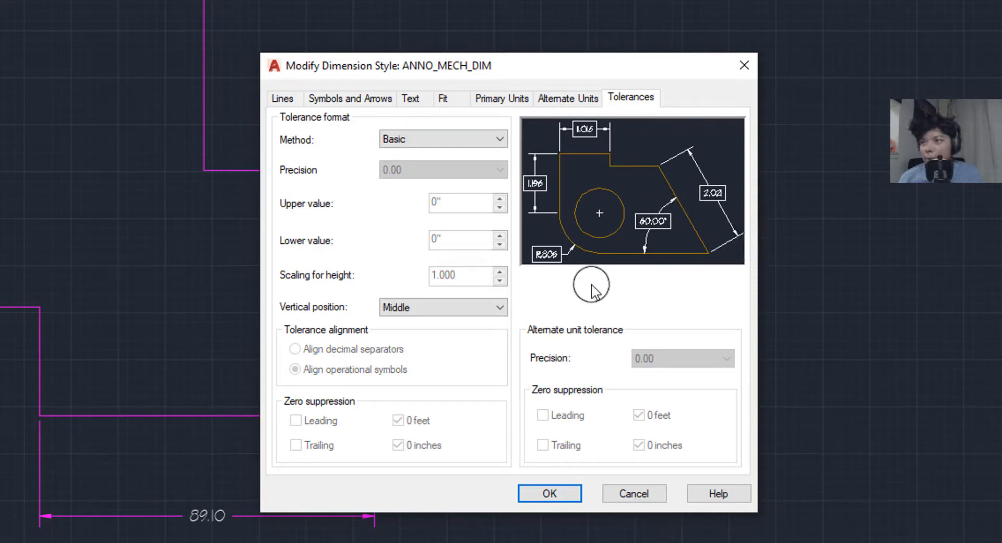
click(449, 308)
click(436, 347)
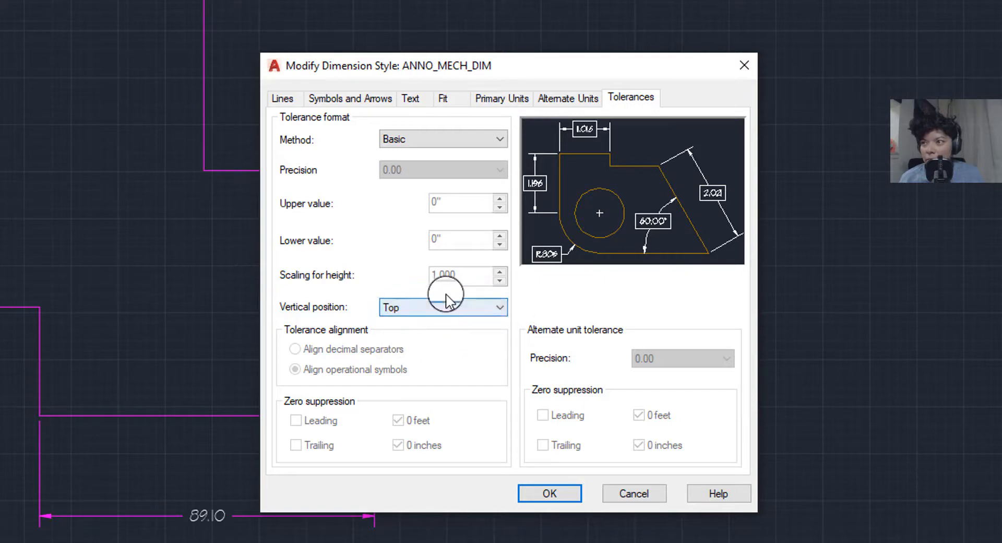
click(442, 306)
click(436, 322)
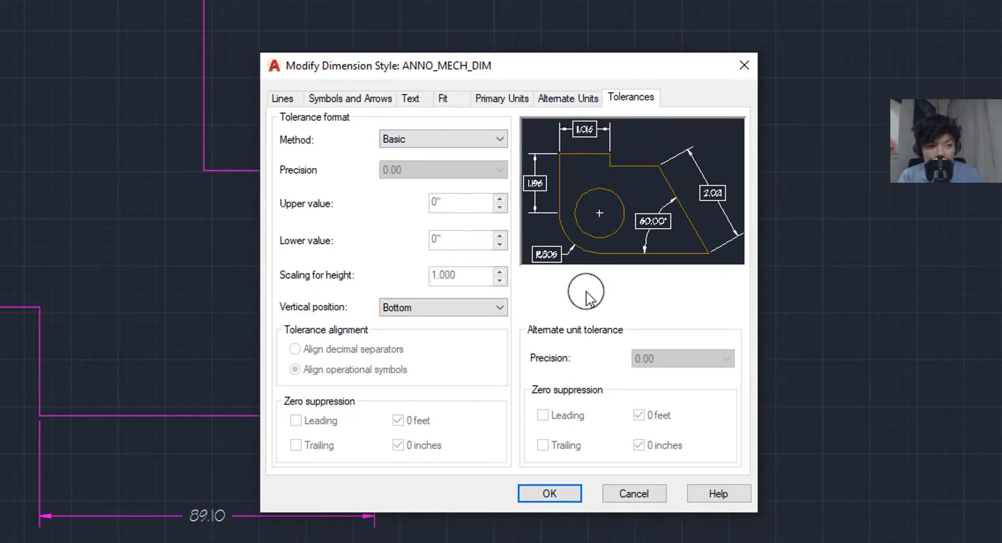
click(639, 496)
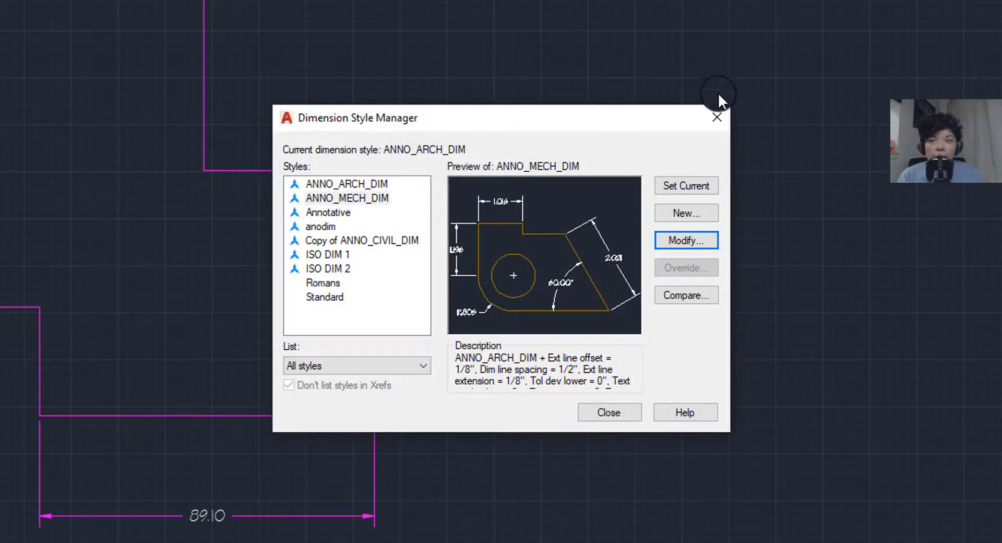
click(727, 125)
- Set the 89.10 dimension's Tolerance display to Deviation with a lower limit of 1
key(ctrl+1)
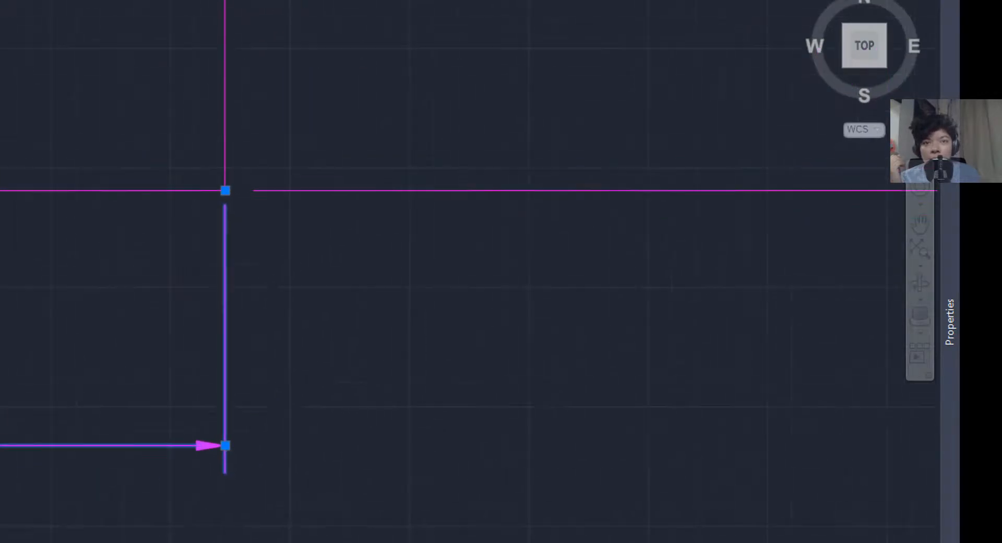
mouse_move(950, 321)
scroll(690, 294, down, 10)
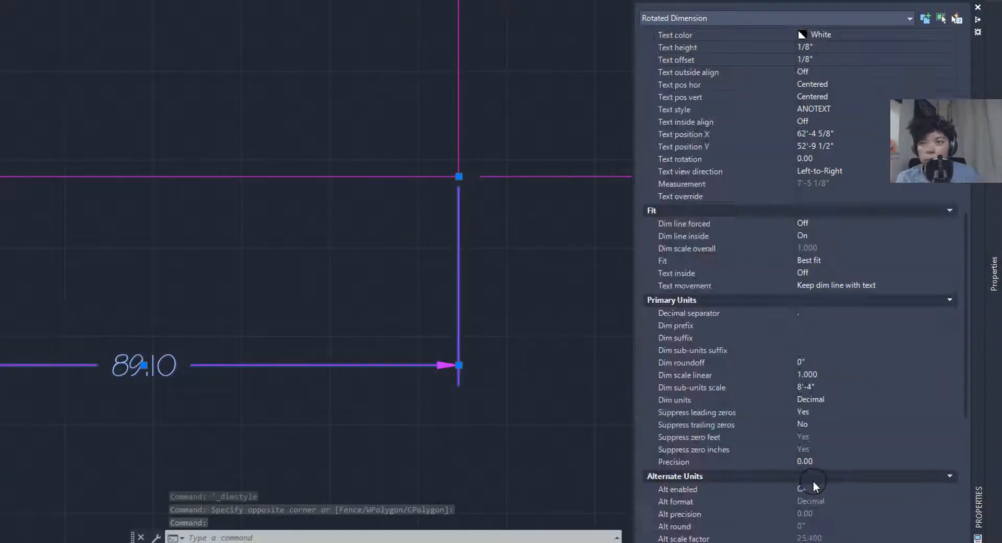
scroll(813, 480, down, 8)
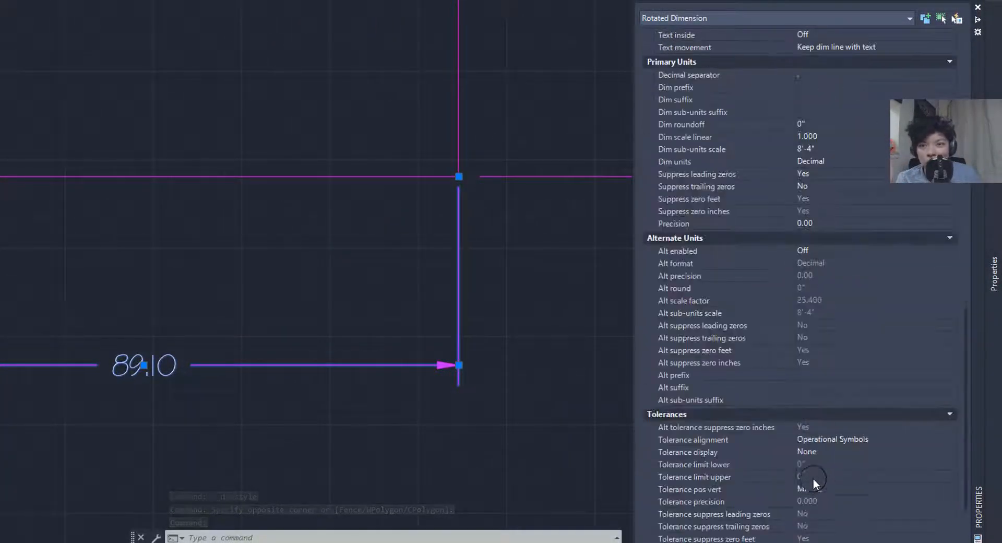
click(823, 373)
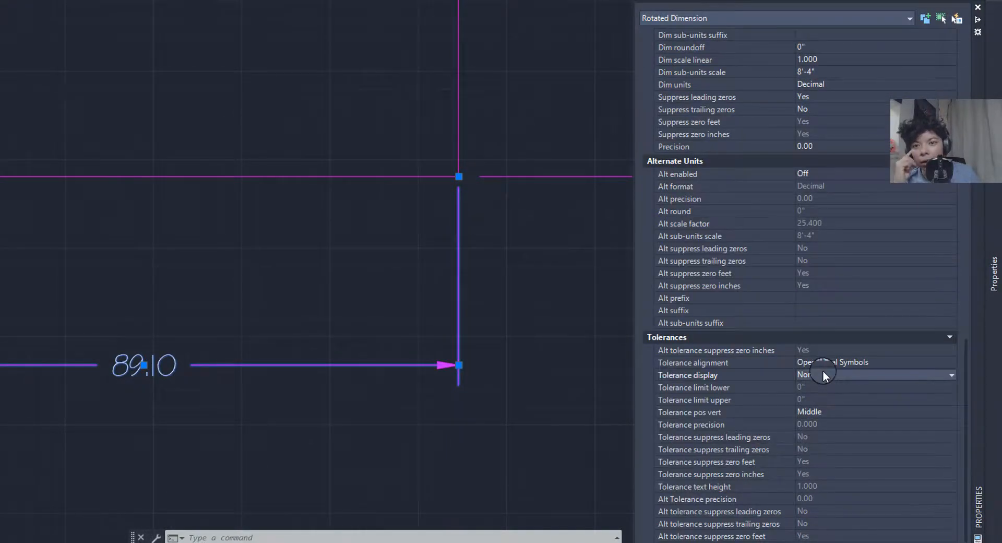
click(823, 374)
click(814, 413)
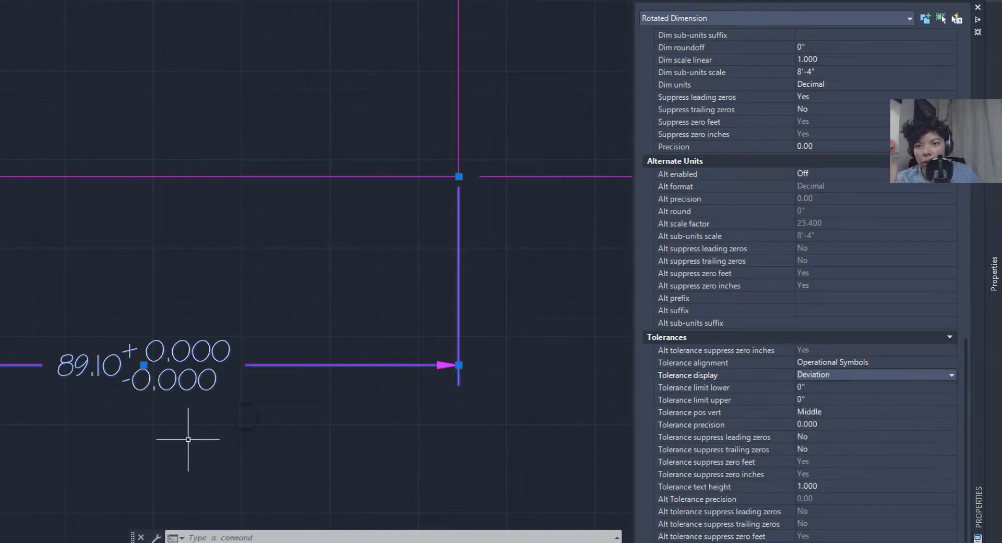
click(823, 387)
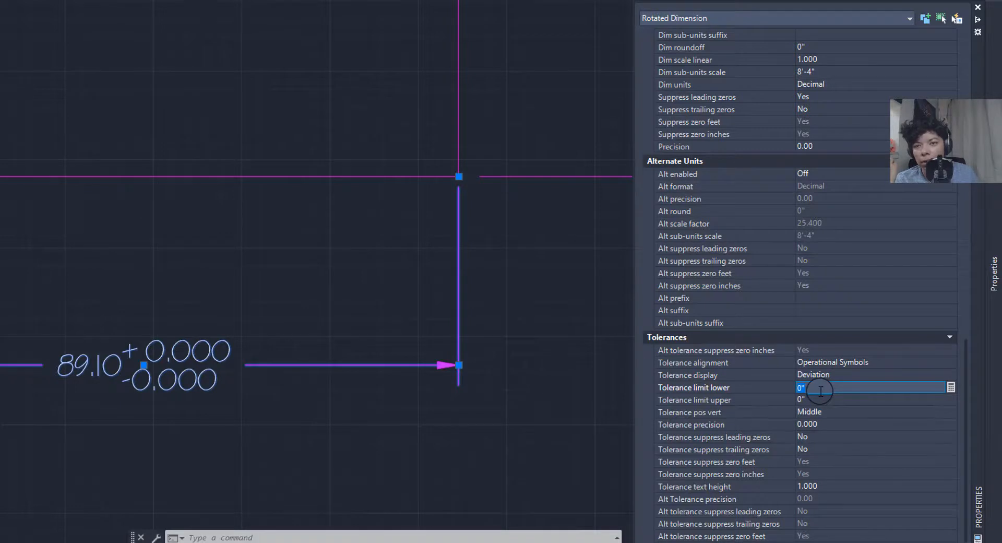
text(1)
key(Return)
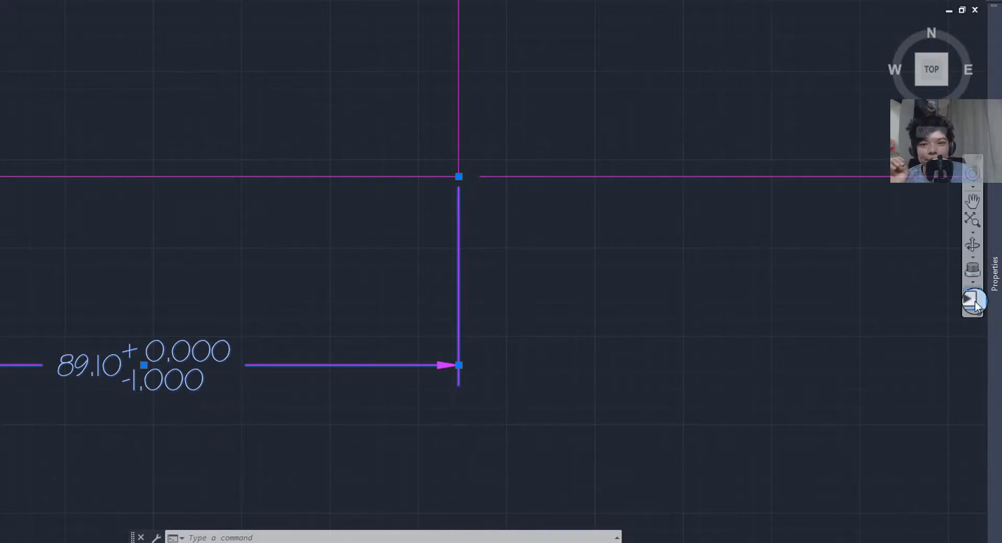
- Zoom out and pan toward the vertical dimension, clearing the selection
mouse_move(994, 293)
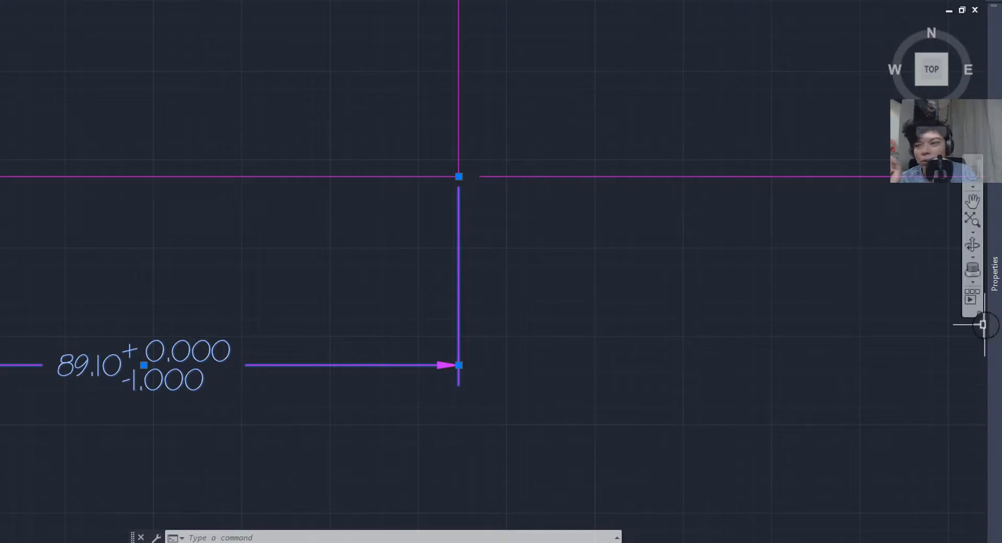
mouse_move(983, 330)
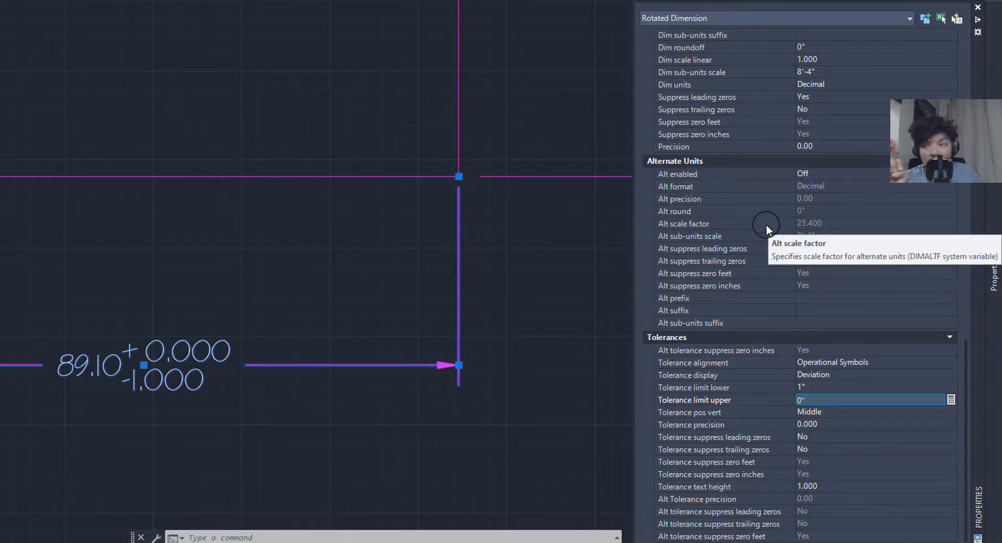
scroll(78, 262, down, 5)
middle_drag(170, 262, 92, 302)
key(Escape)
middle_drag(196, 251, 188, 314)
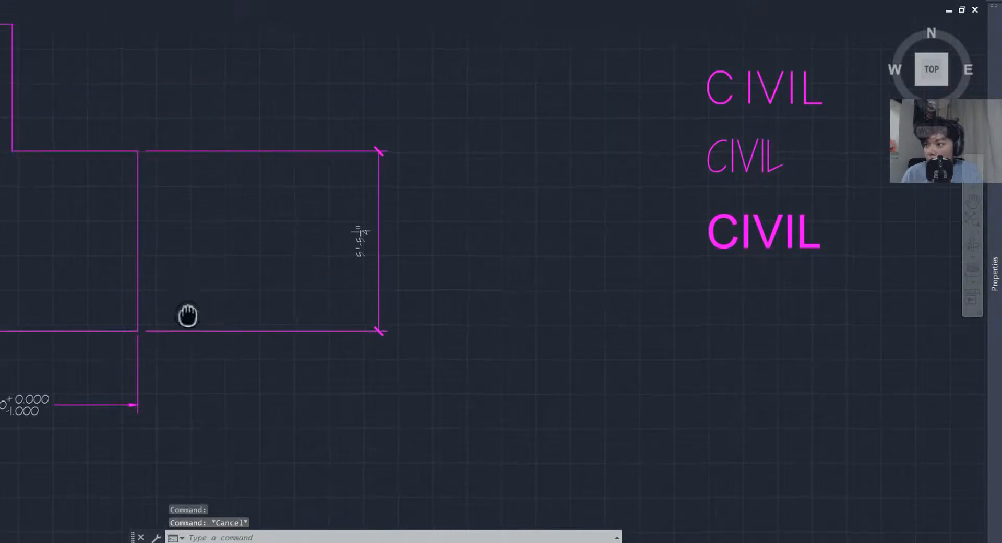
- Use MATCHPROP to copy the 89.10 dimension's tolerance format onto the vertical 65.18 dimension
scroll(63, 417, up, 4)
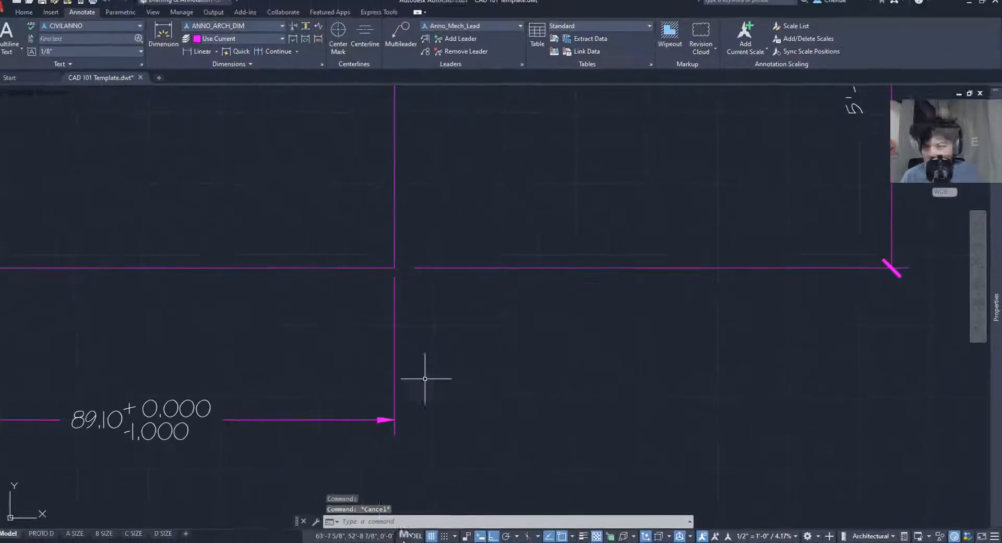
scroll(439, 467, down, 2)
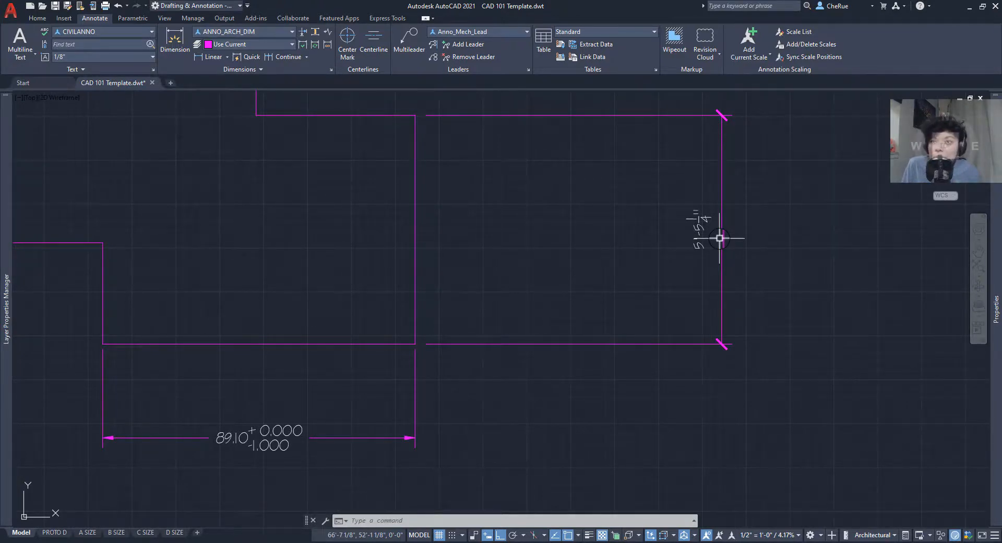
text(MATCH)
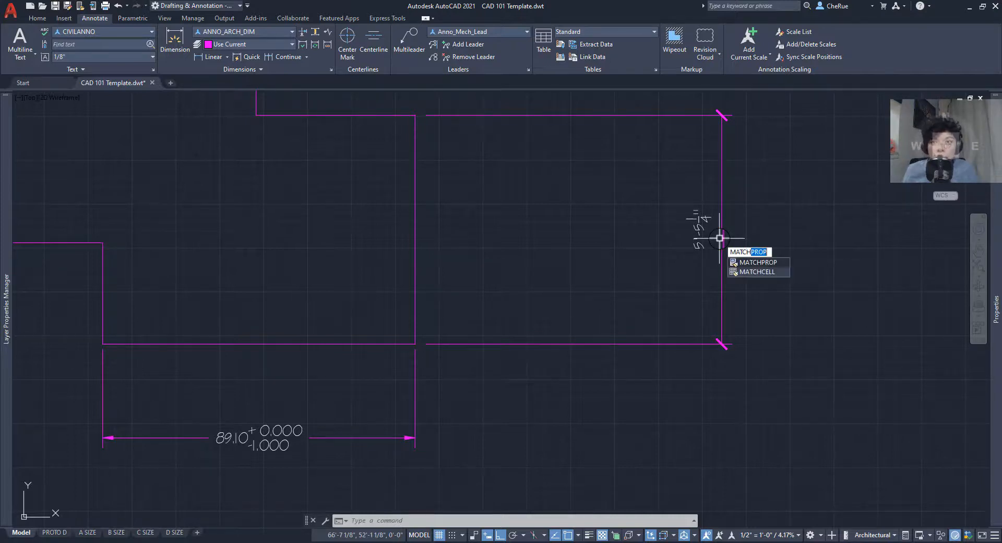
key(Return)
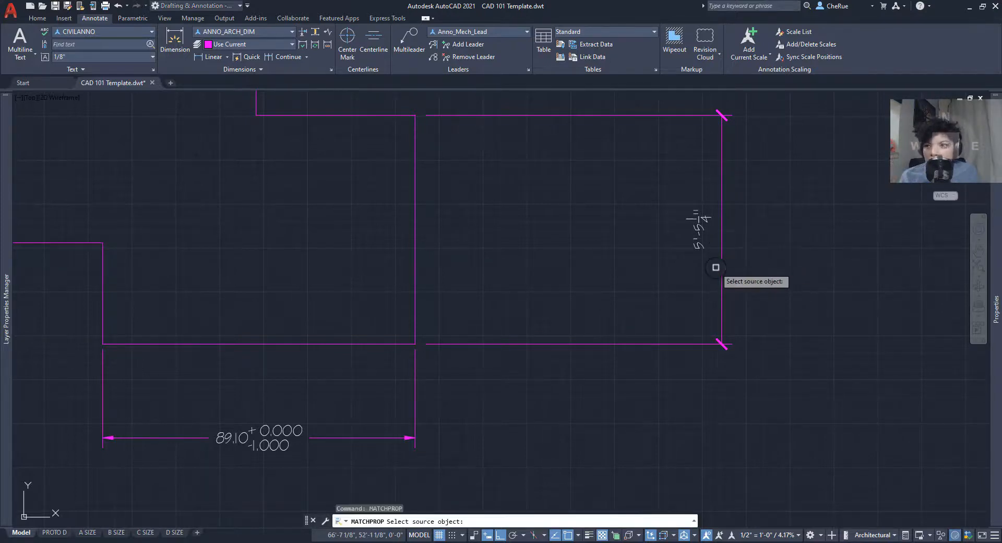
click(415, 395)
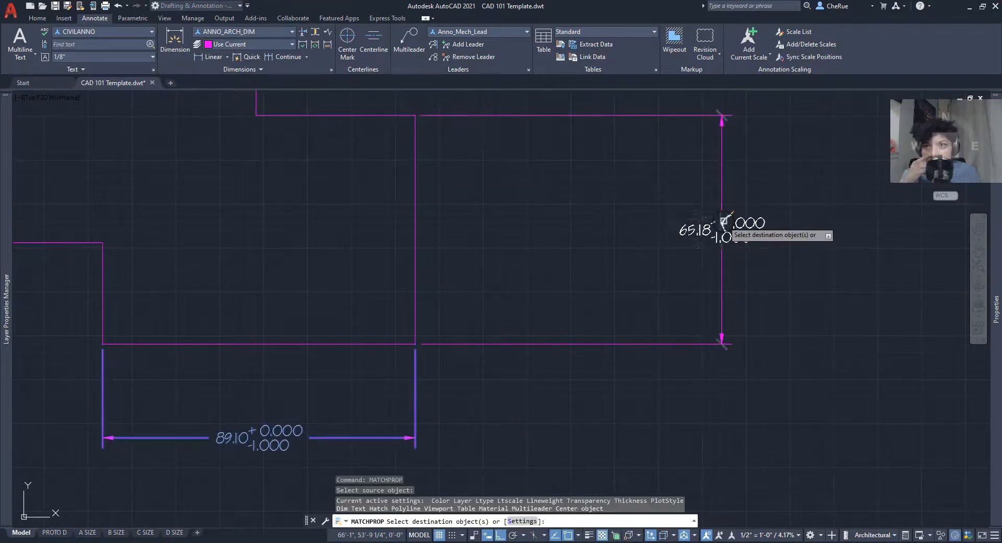
click(724, 221)
right_click(776, 267)
click(784, 272)
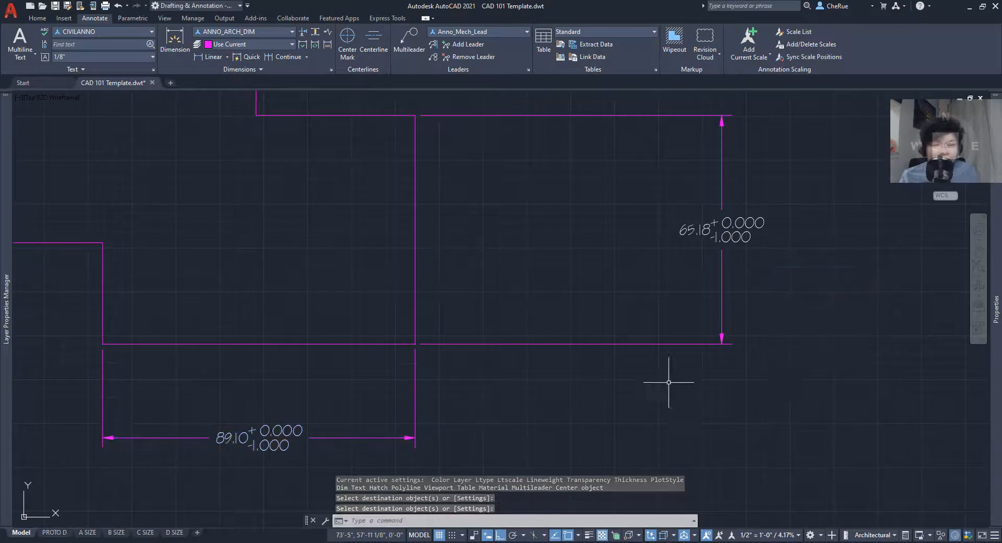